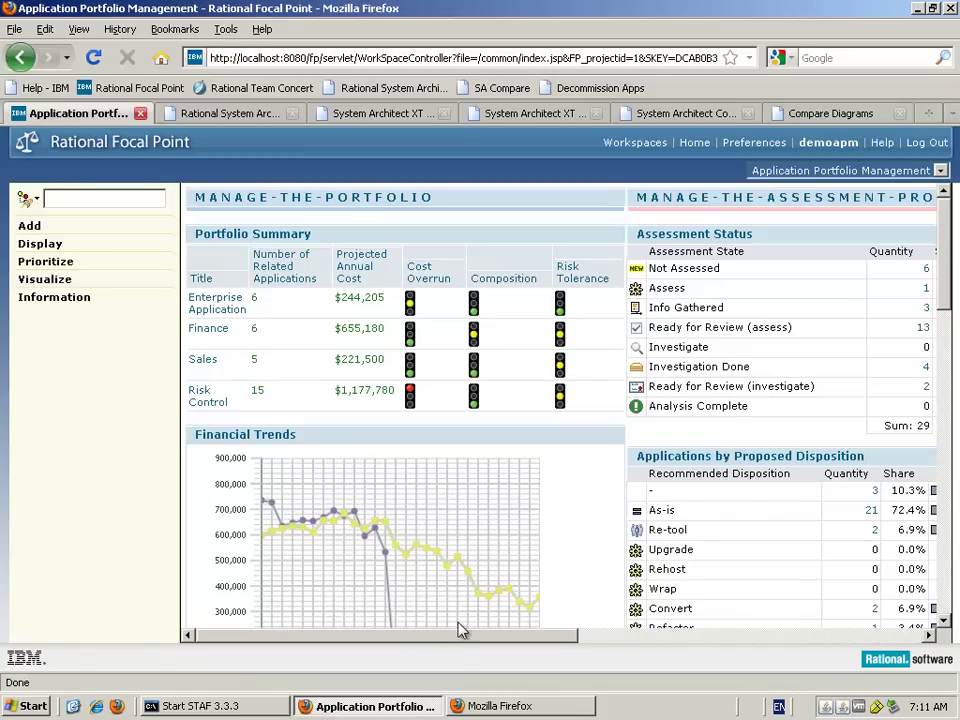
- Look over the dashboard's three sections and examine the Manage-the-Portfolio reports, from Portfolio Summary to Application Lifecycle Distribution
drag(563, 636, 797, 650)
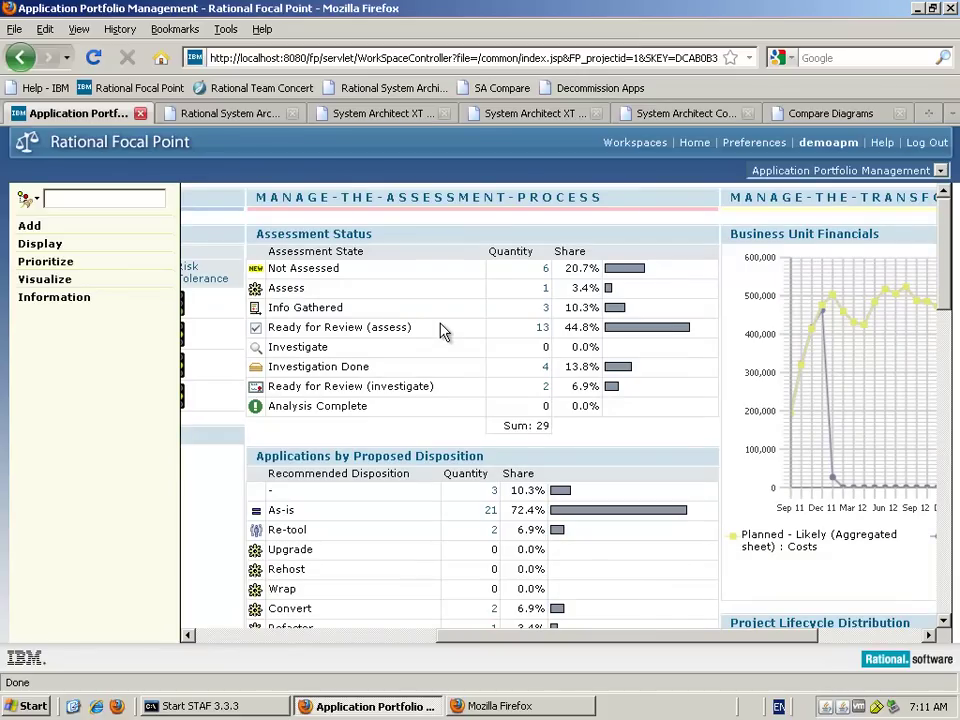
drag(600, 639, 746, 654)
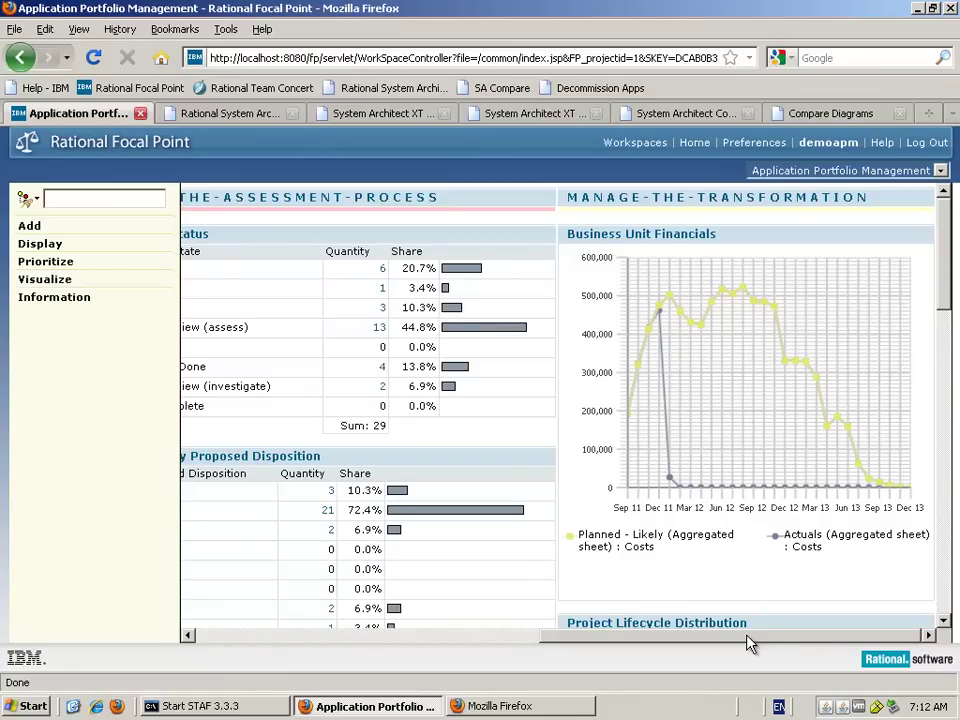
drag(748, 643, 390, 645)
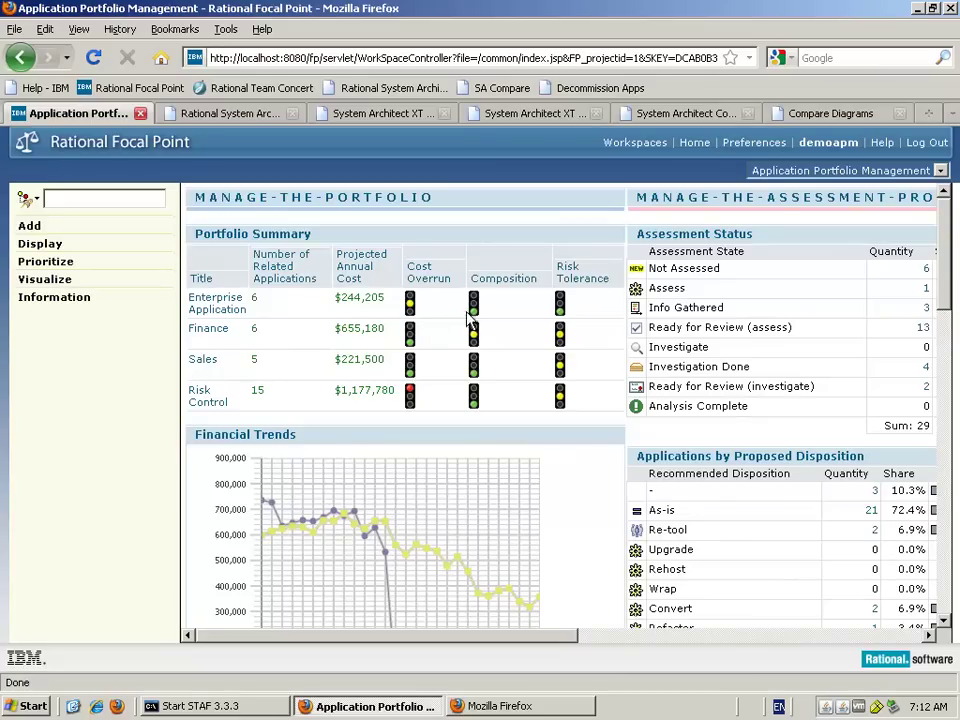
drag(943, 300, 943, 343)
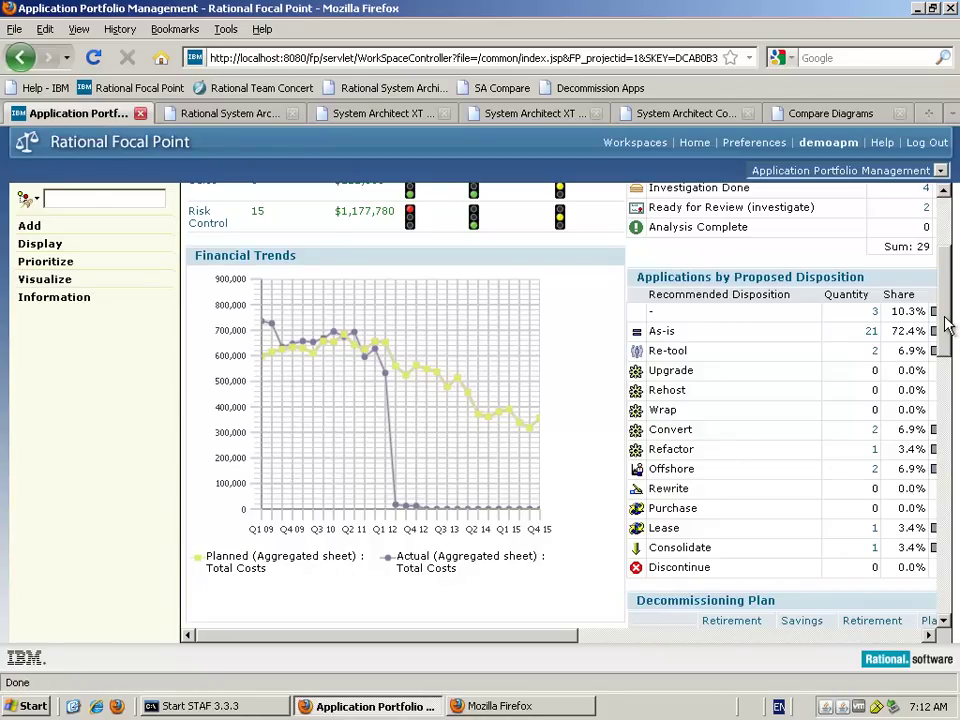
drag(947, 325, 918, 410)
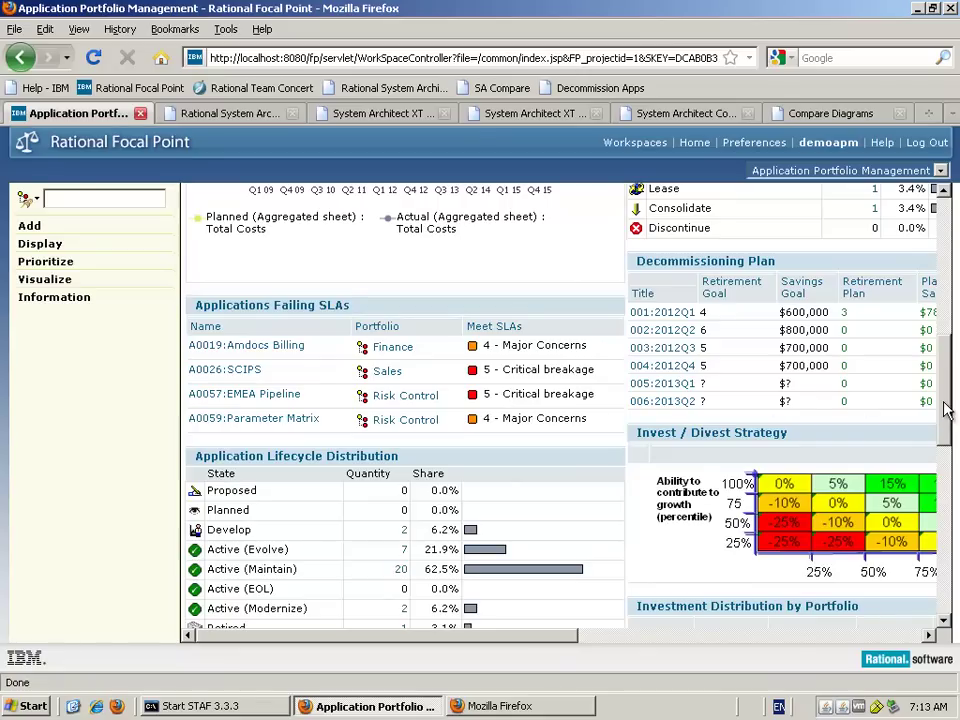
drag(946, 410, 938, 452)
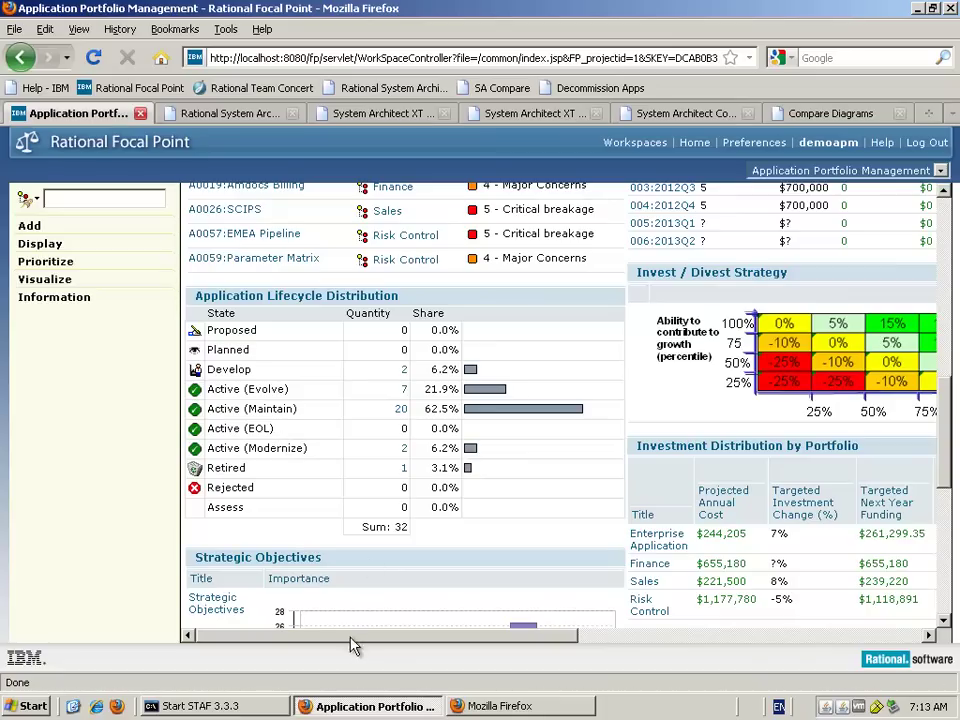
- Examine the Manage-the-Assessment-Process reports, from Assessment Status and Proposed Disposition to Investment Rating and Investment Category
drag(356, 636, 591, 634)
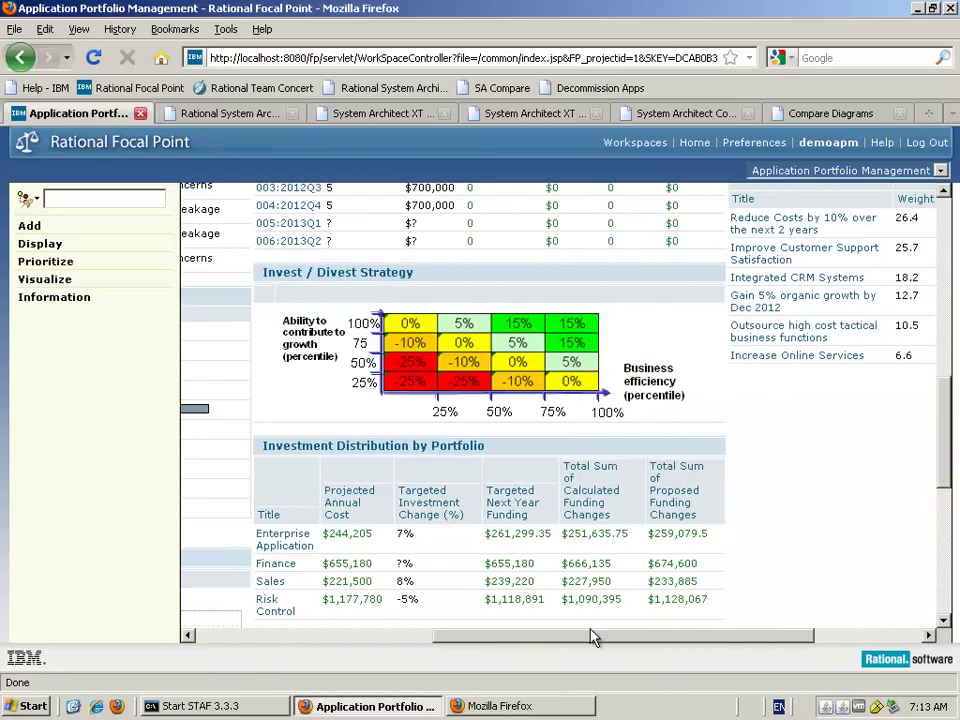
scroll(574, 579, up, 10)
scroll(574, 579, up, 3)
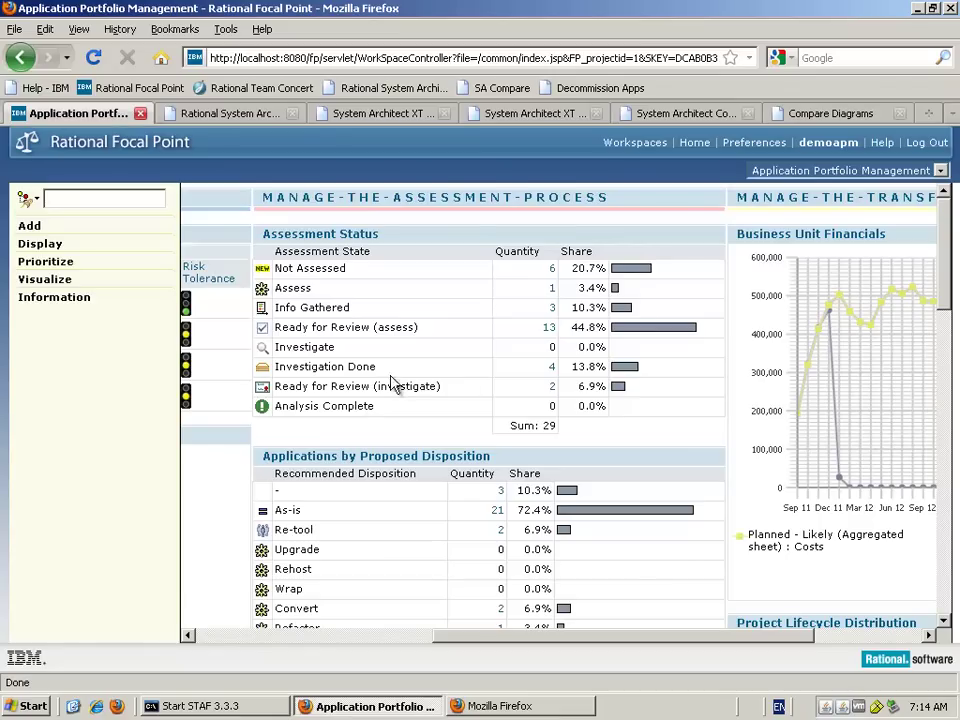
drag(947, 291, 939, 336)
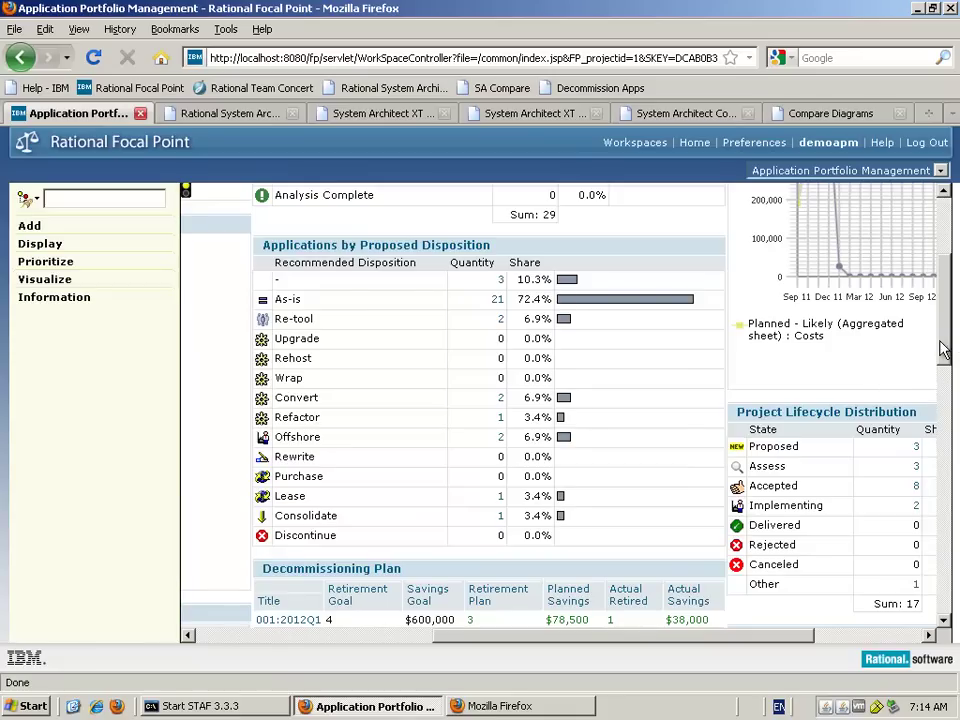
drag(949, 350, 941, 410)
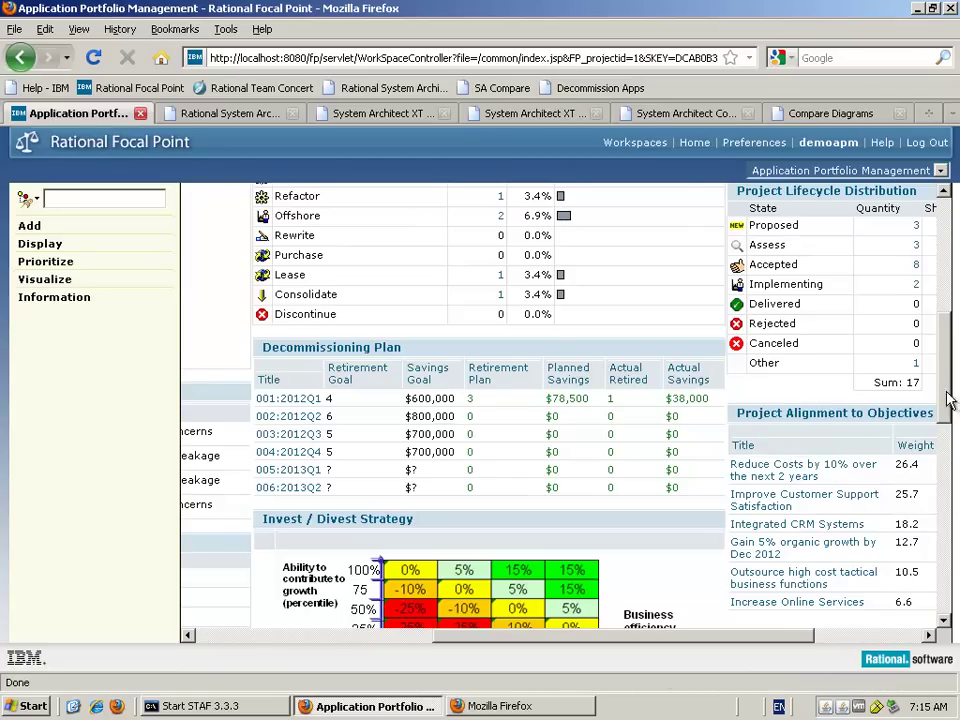
drag(952, 403, 953, 471)
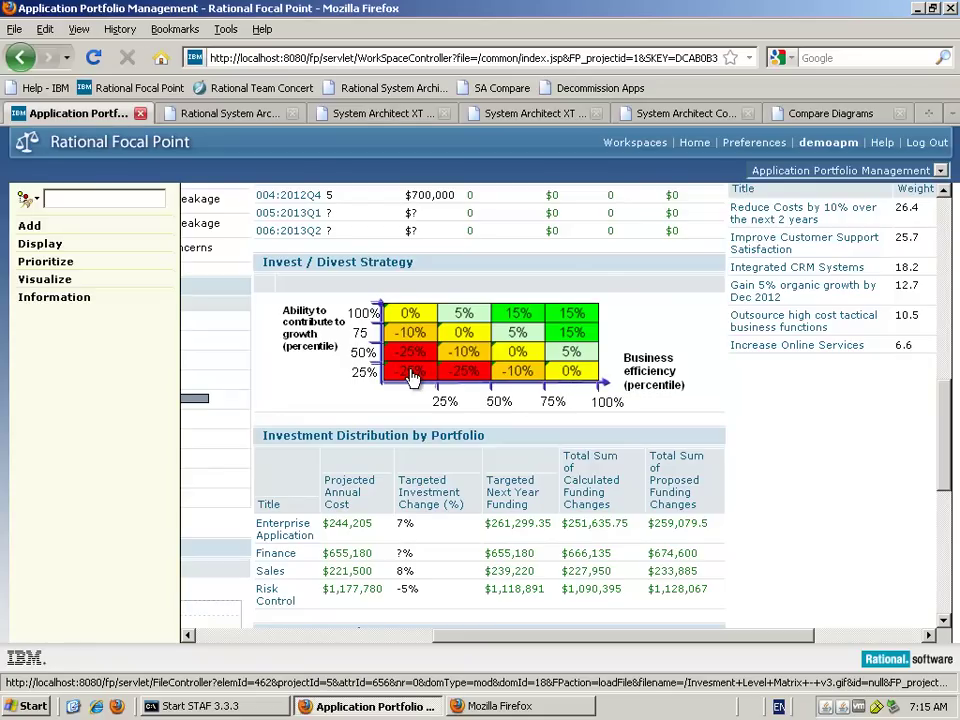
scroll(411, 376, down, 4)
scroll(411, 373, down, 2)
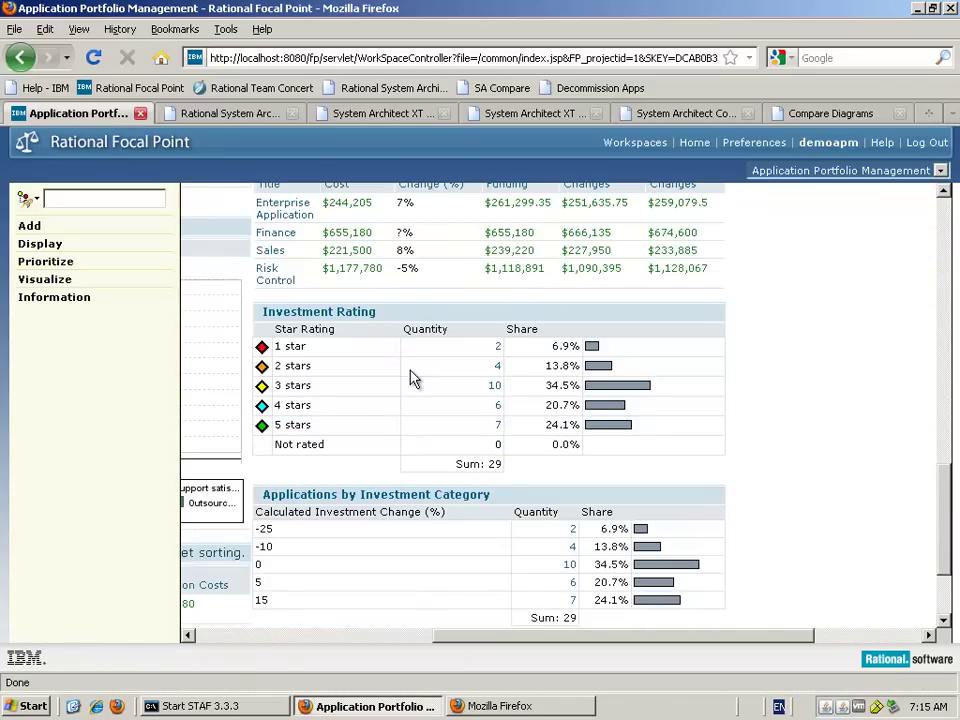
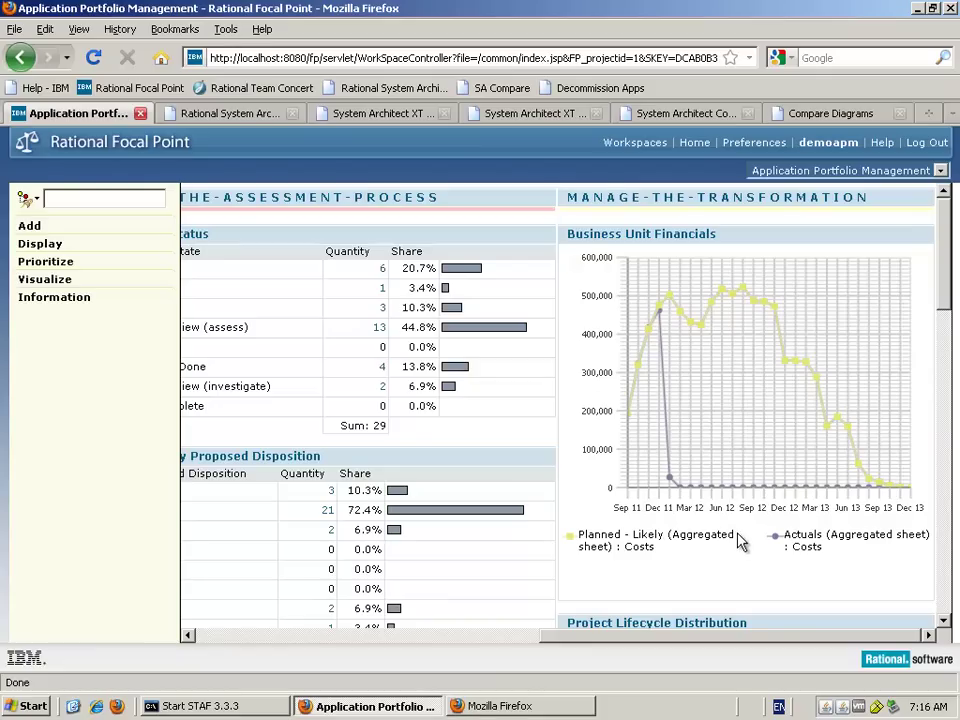
- Examine Business Unit Financials and Project Lifecycle Distribution under Manage-the-Transformation, and return to the Portfolio Summary
scroll(740, 542, down, 4)
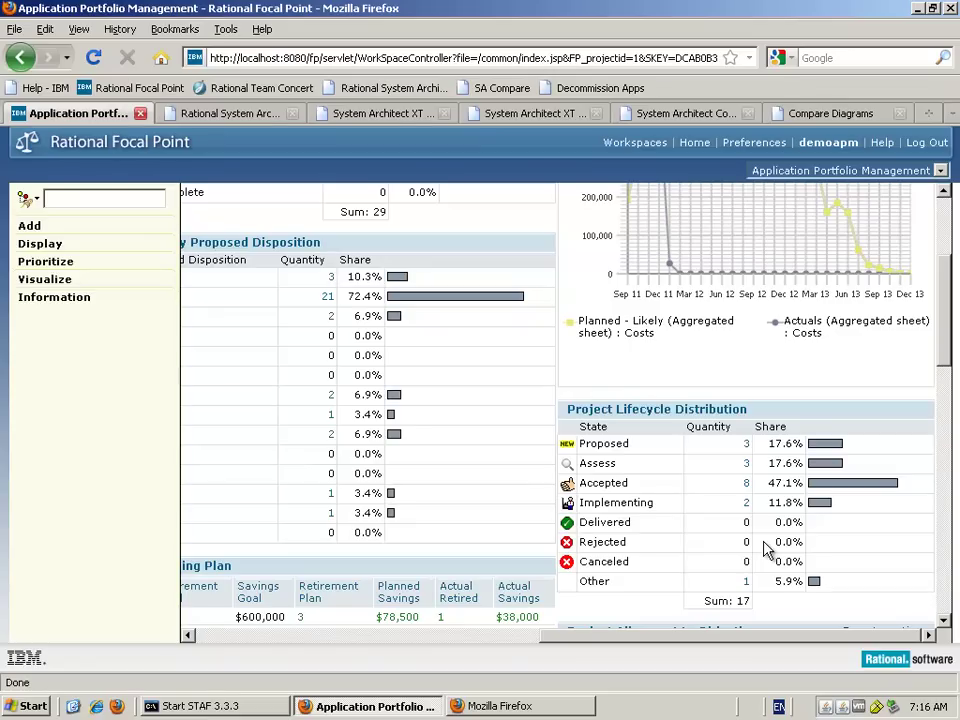
drag(750, 643, 399, 688)
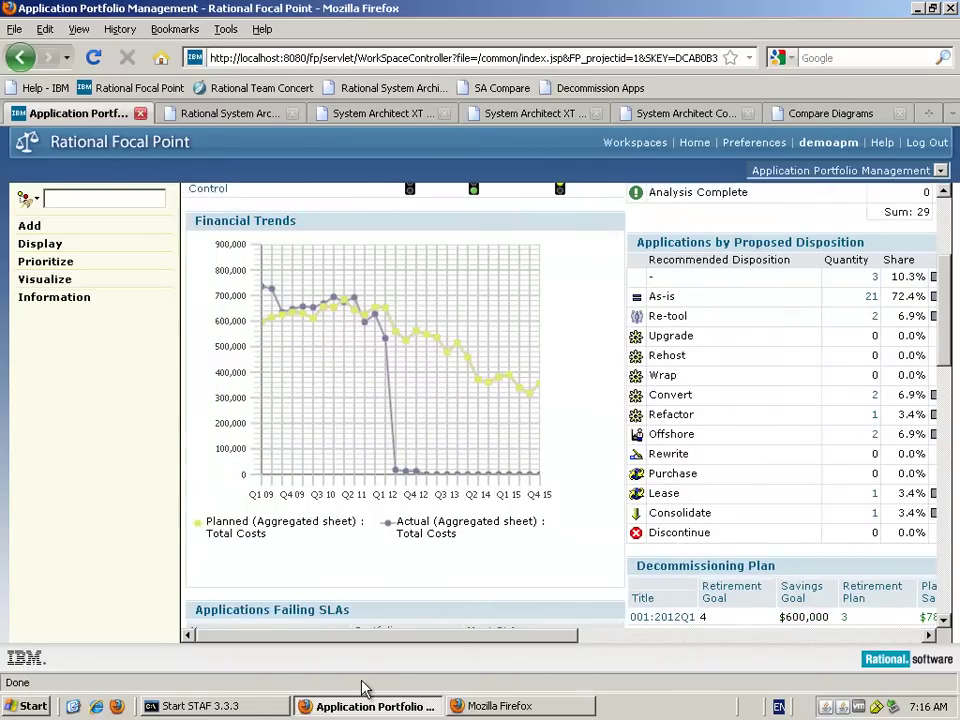
drag(947, 339, 949, 250)
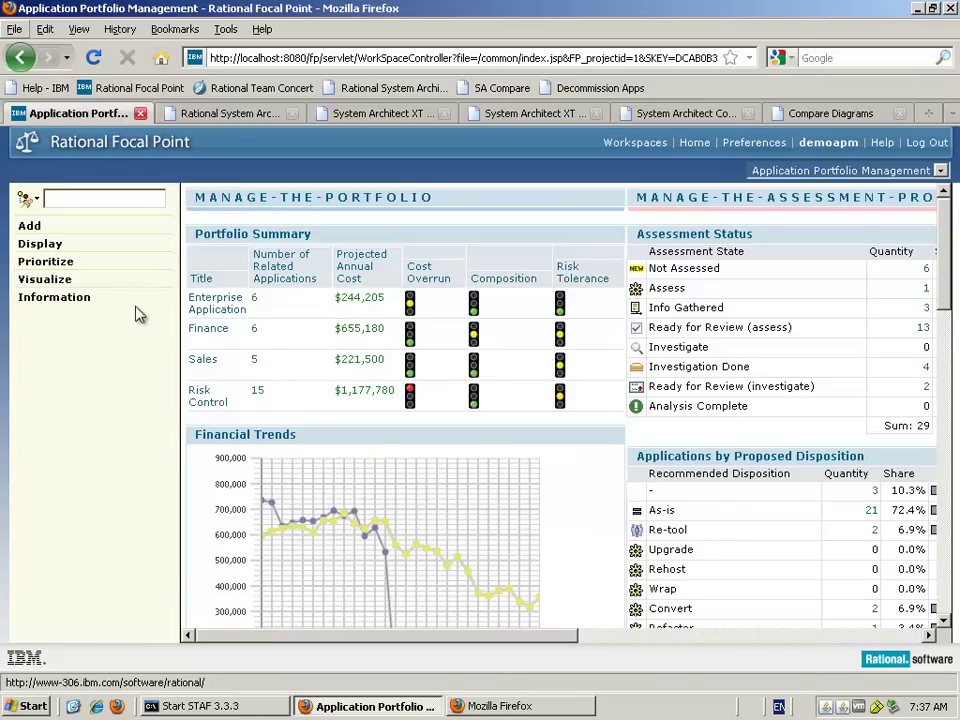
- Display the Applications chart as a stacked bar with Portfolio as the column and Sum: Total Lifetime Costs as the cell
click(36, 249)
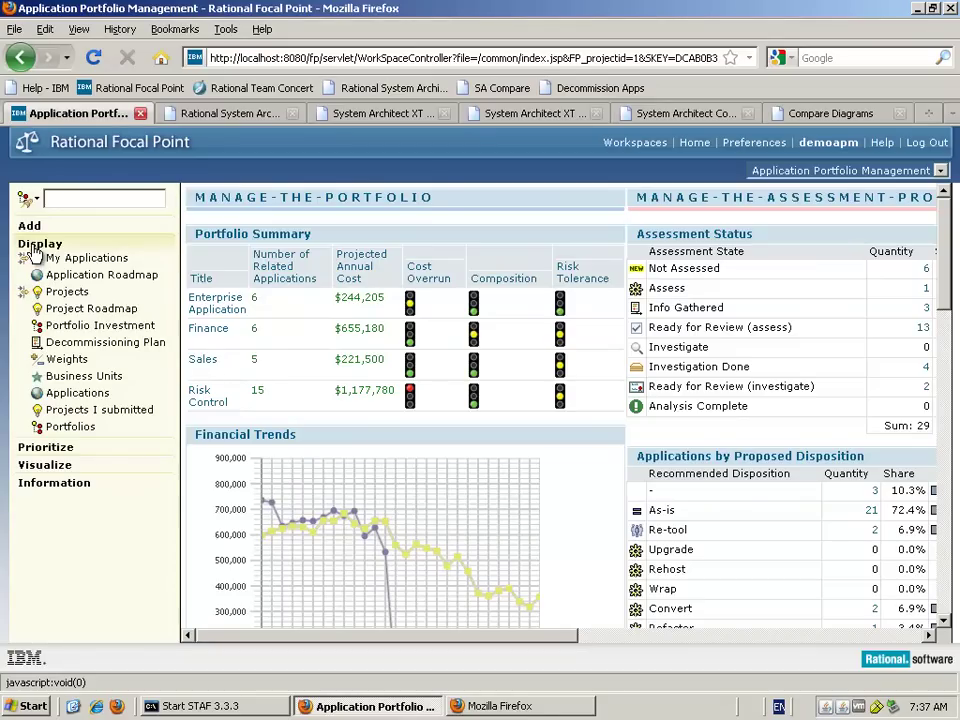
click(78, 393)
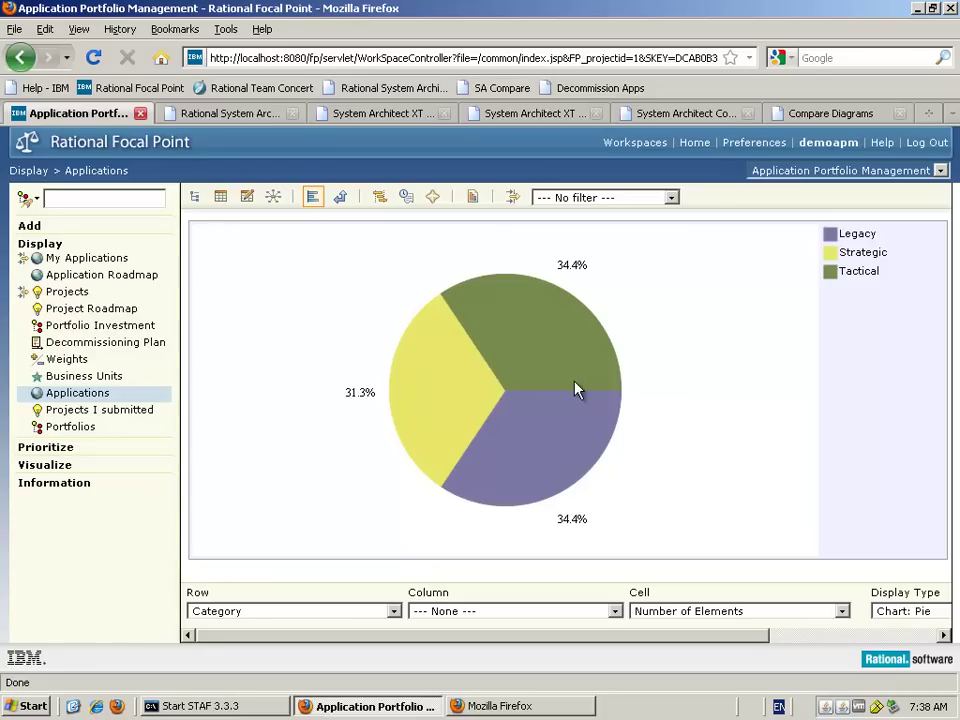
click(615, 611)
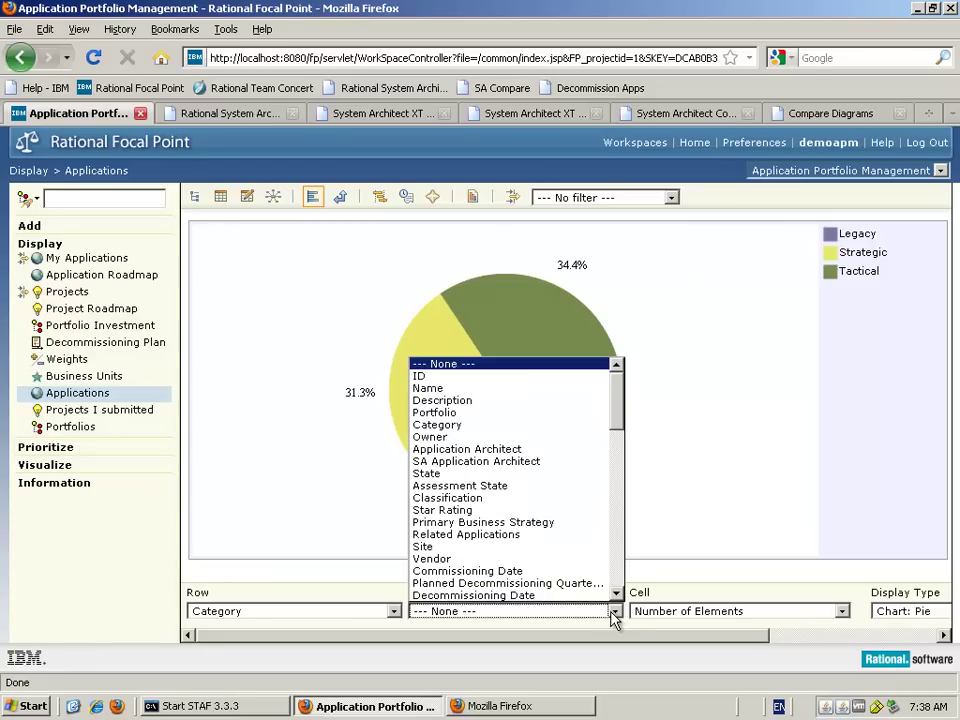
click(470, 416)
click(668, 612)
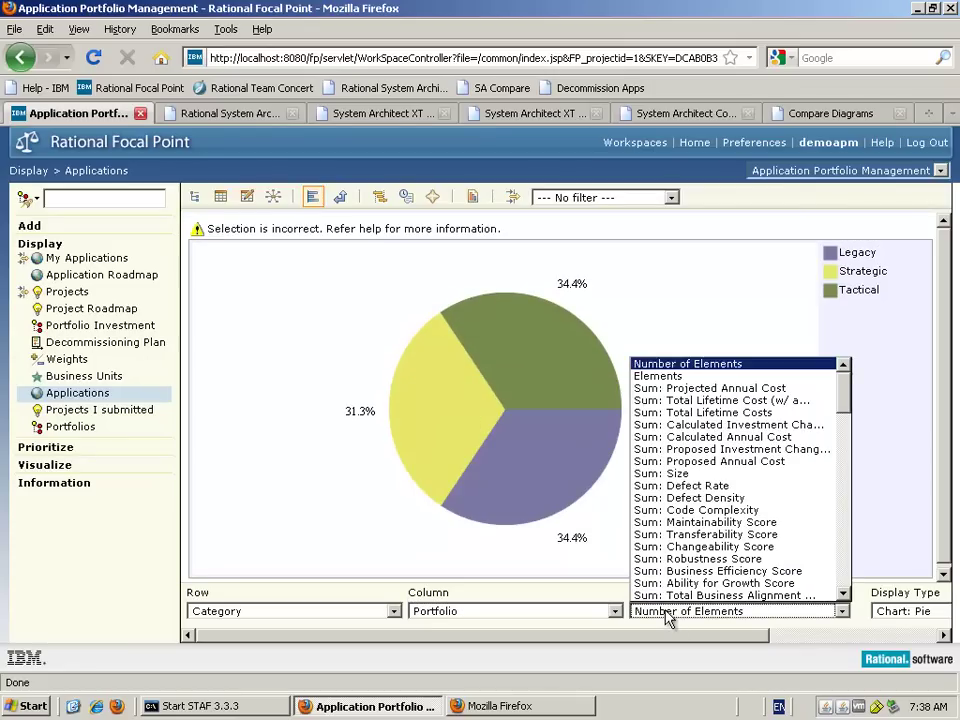
click(766, 413)
drag(740, 645, 911, 639)
click(834, 612)
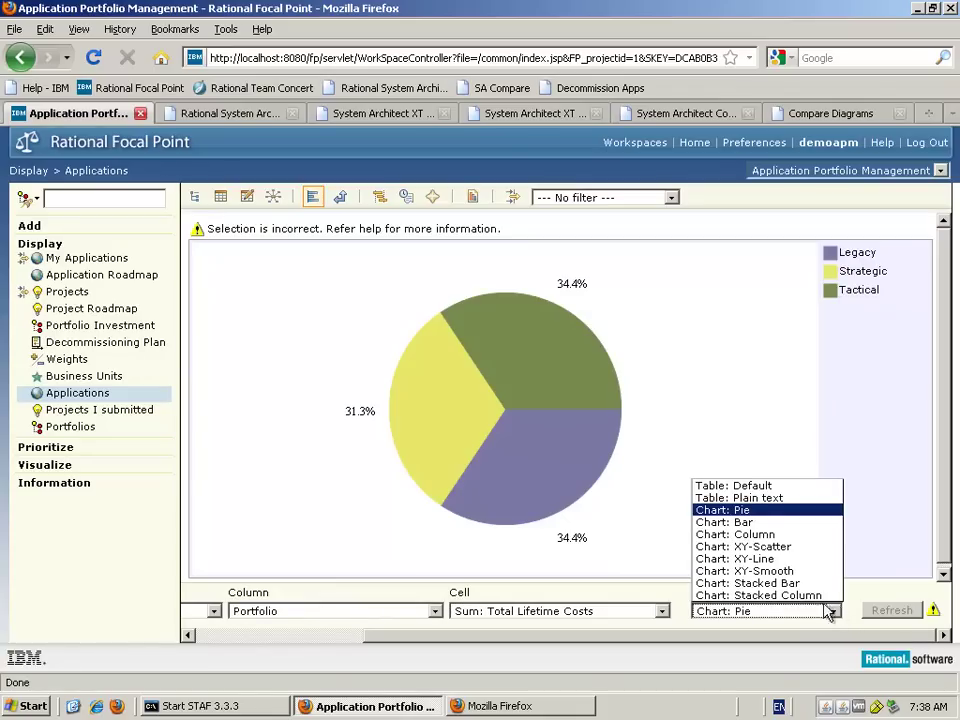
click(800, 584)
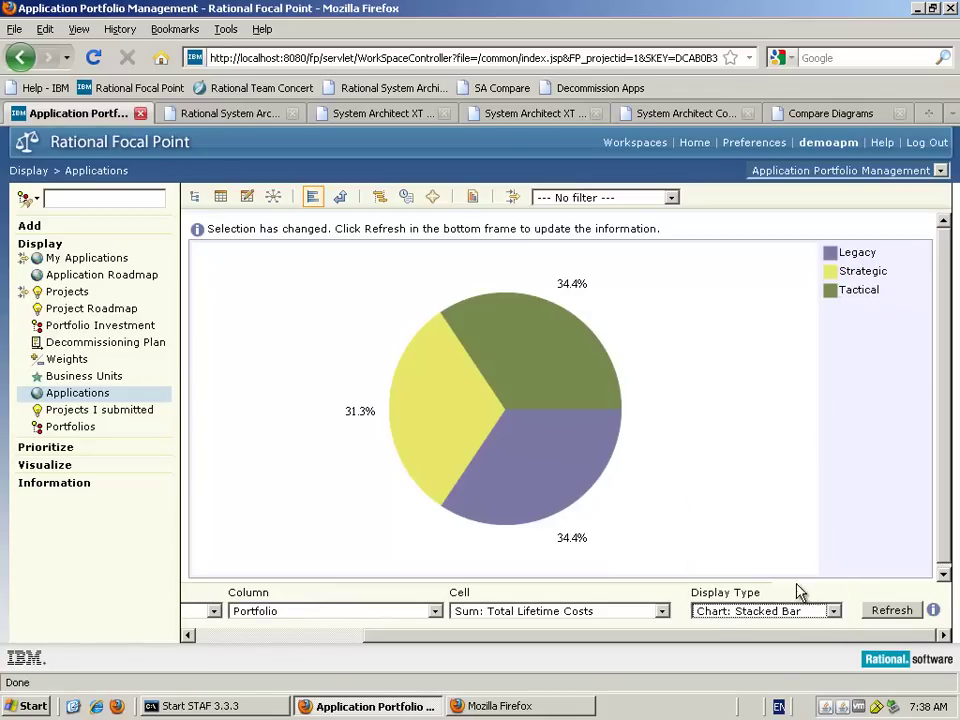
click(898, 614)
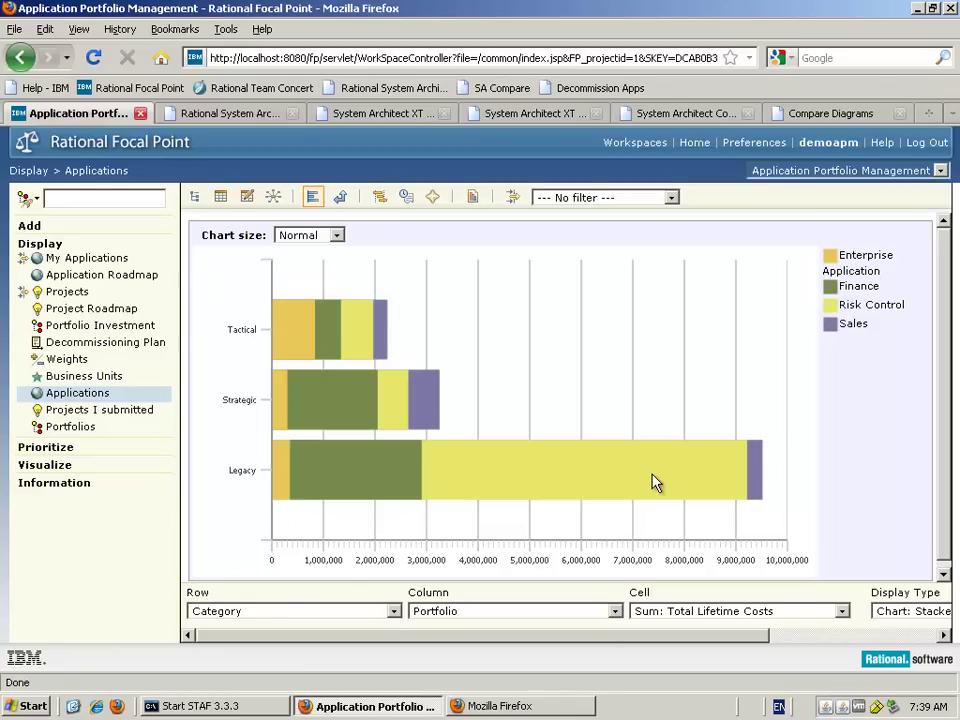
- Switch the applications to the tree view and open the Risk Charting application in My Applications
click(197, 203)
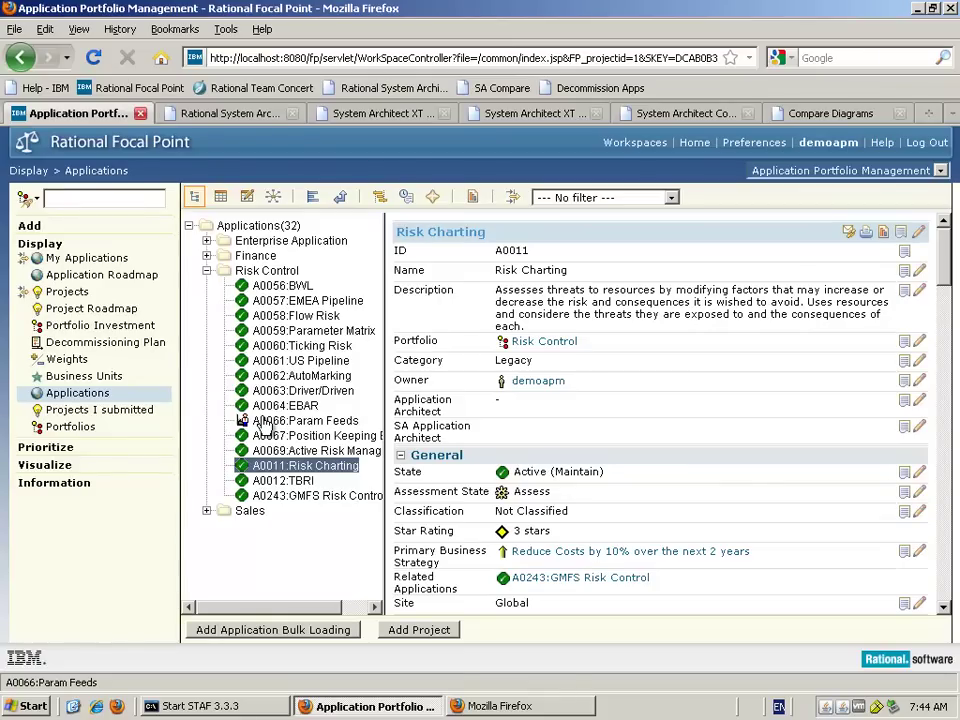
click(96, 262)
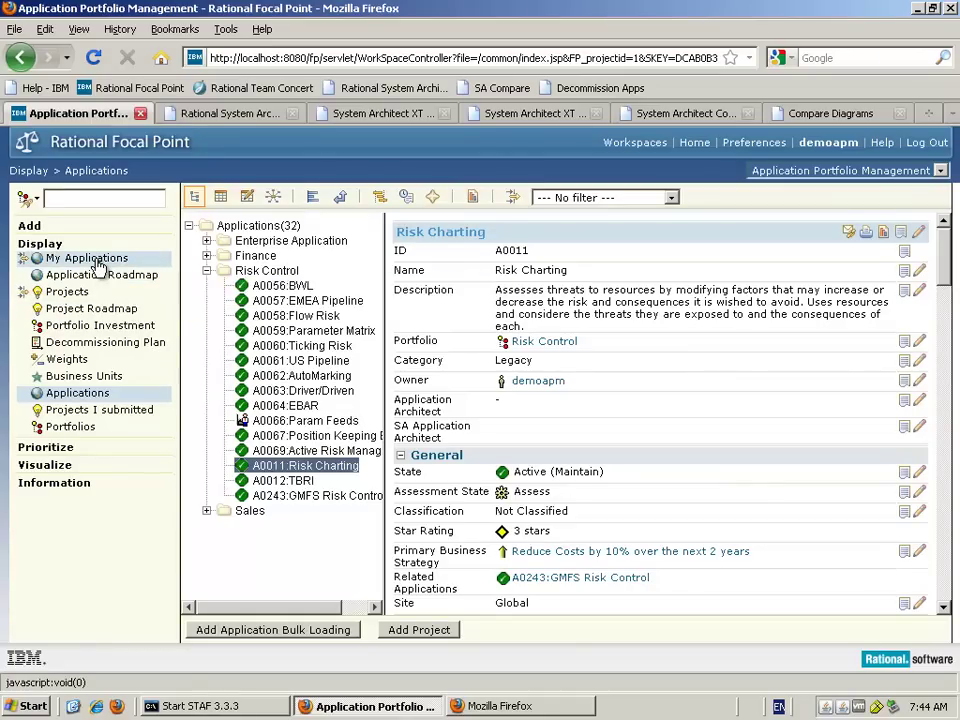
click(258, 242)
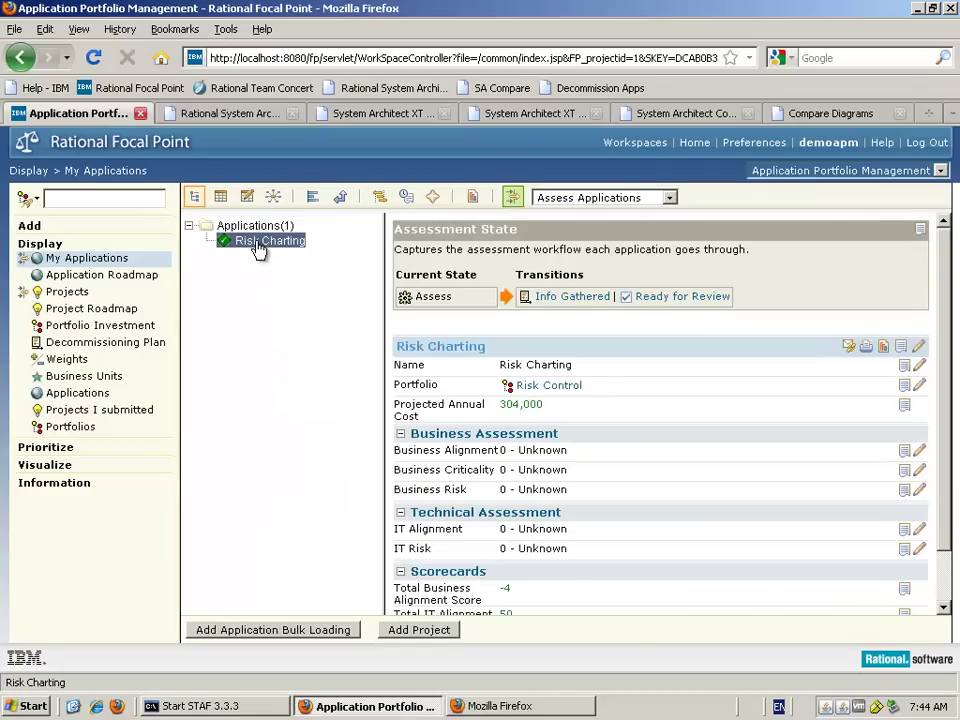
- Set Risk Charting's Business Alignment score to 2 - Low and save it
mouse_move(943, 439)
mouse_down()
mouse_move(948, 480)
mouse_move(946, 460)
mouse_up()
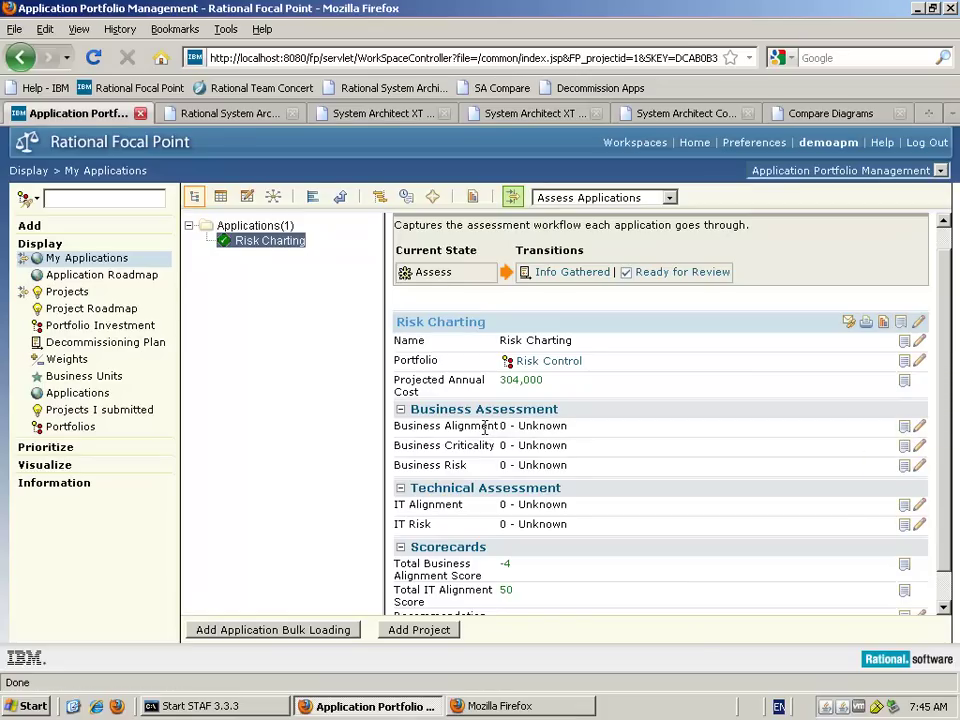
click(919, 427)
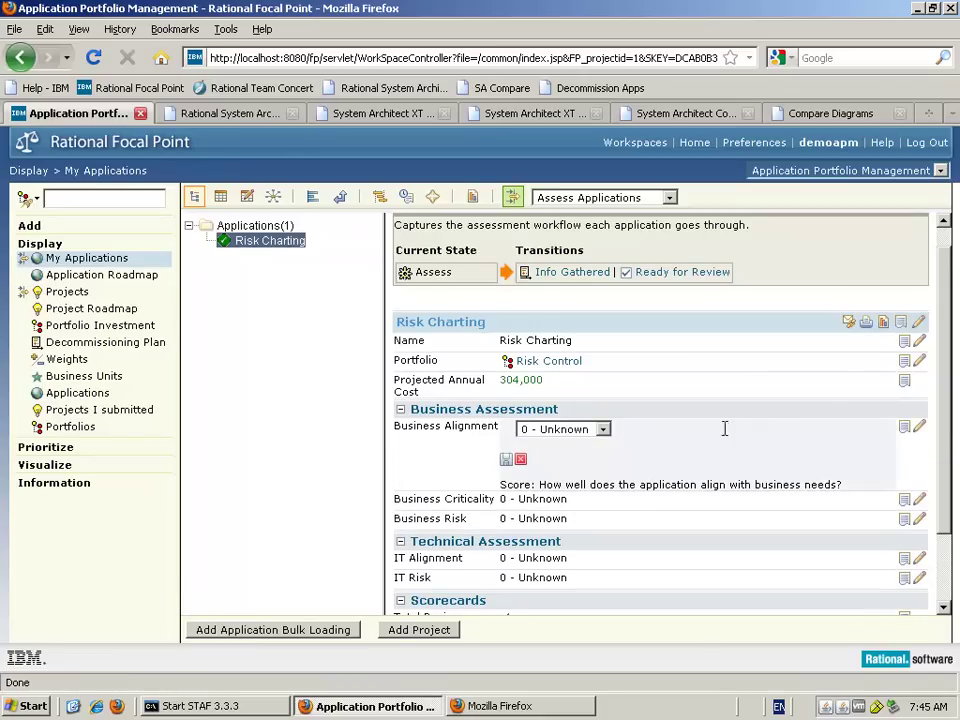
click(603, 430)
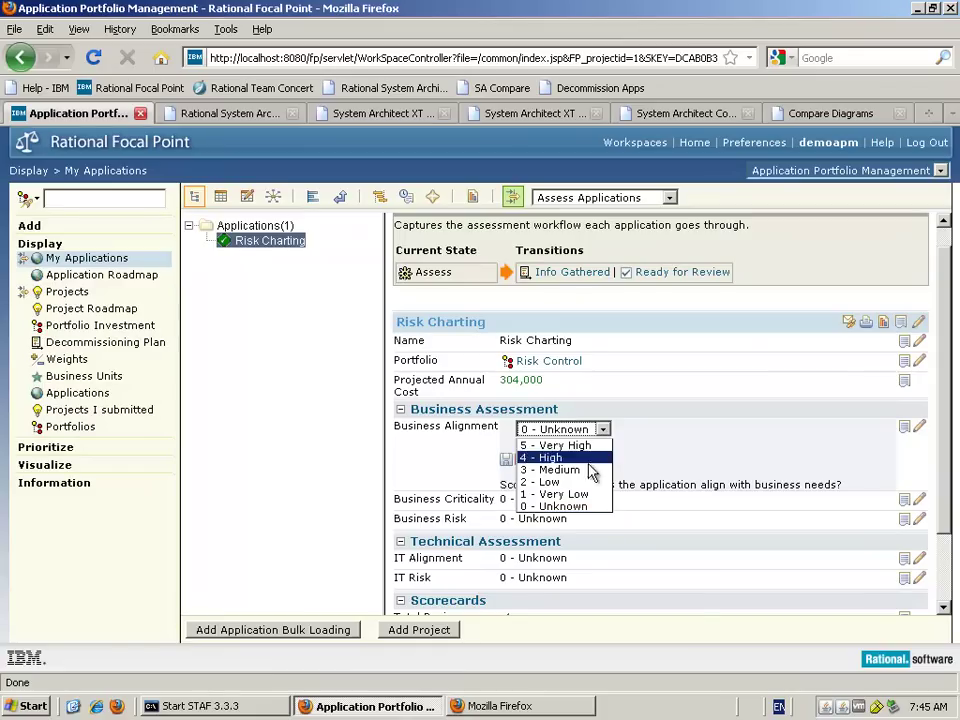
click(567, 484)
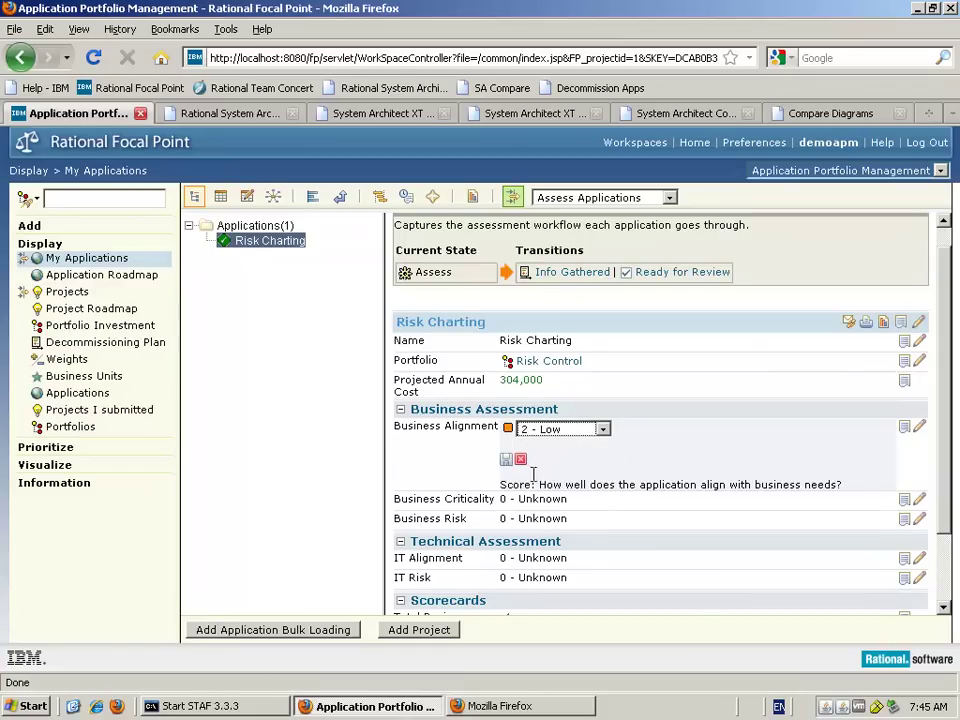
click(505, 459)
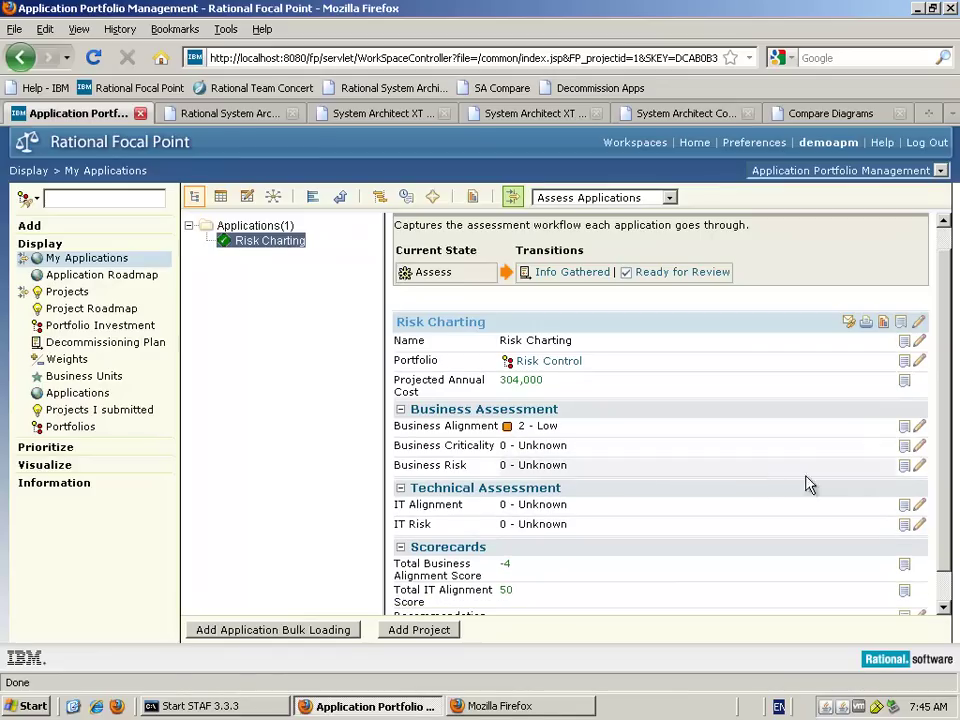
- Set Risk Charting's Business Criticality score to 2 - Low and save it
click(920, 448)
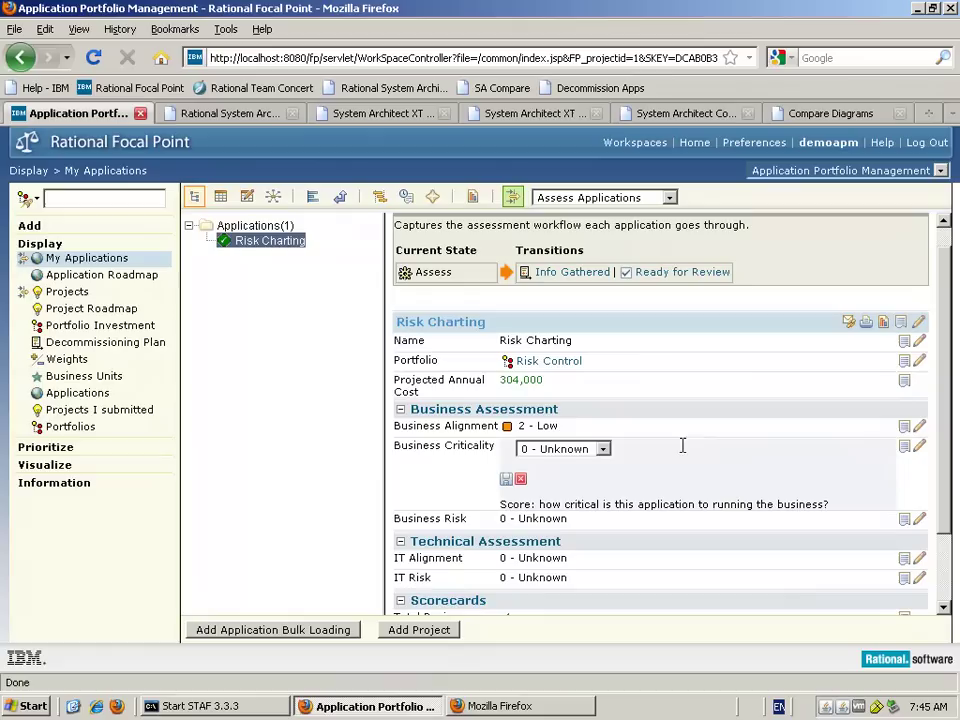
click(604, 449)
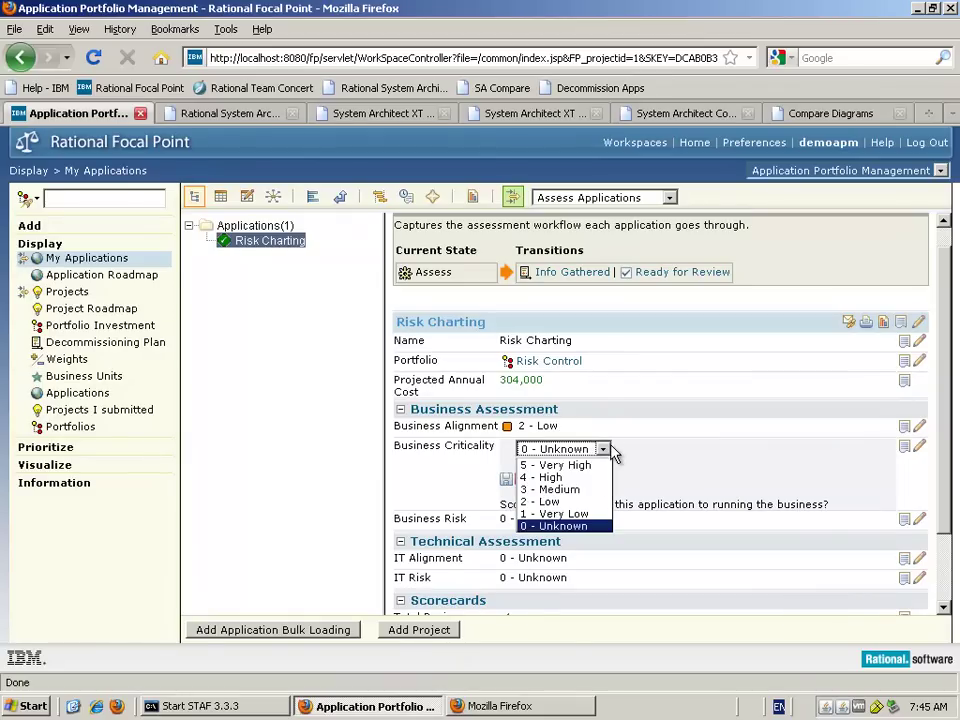
click(560, 501)
click(507, 481)
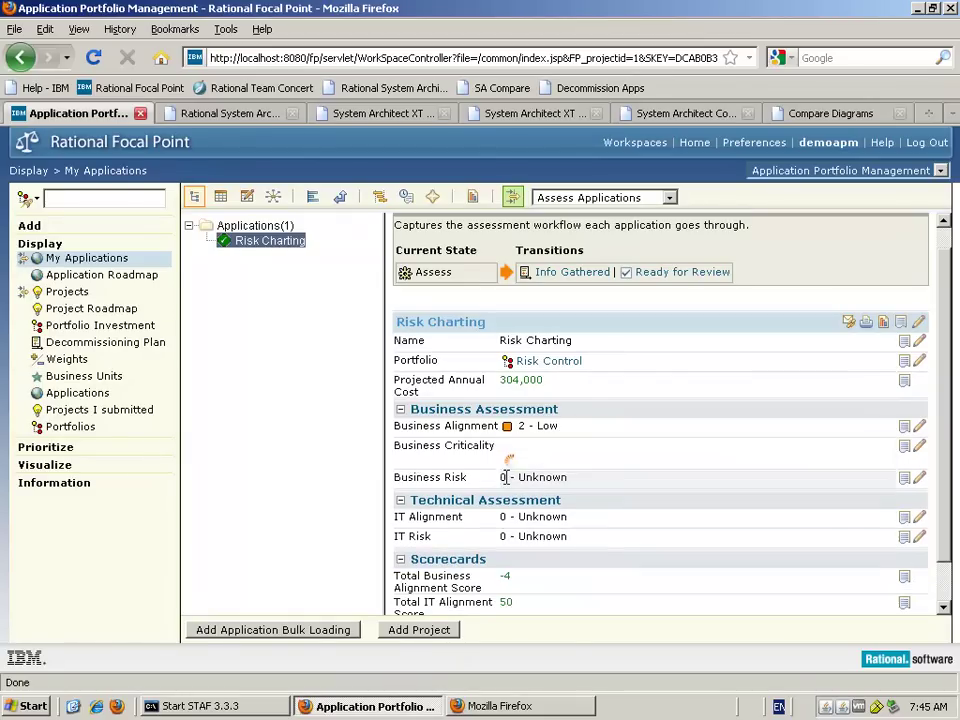
- Set Risk Charting's Business Risk score to 4 - High and save it
click(920, 465)
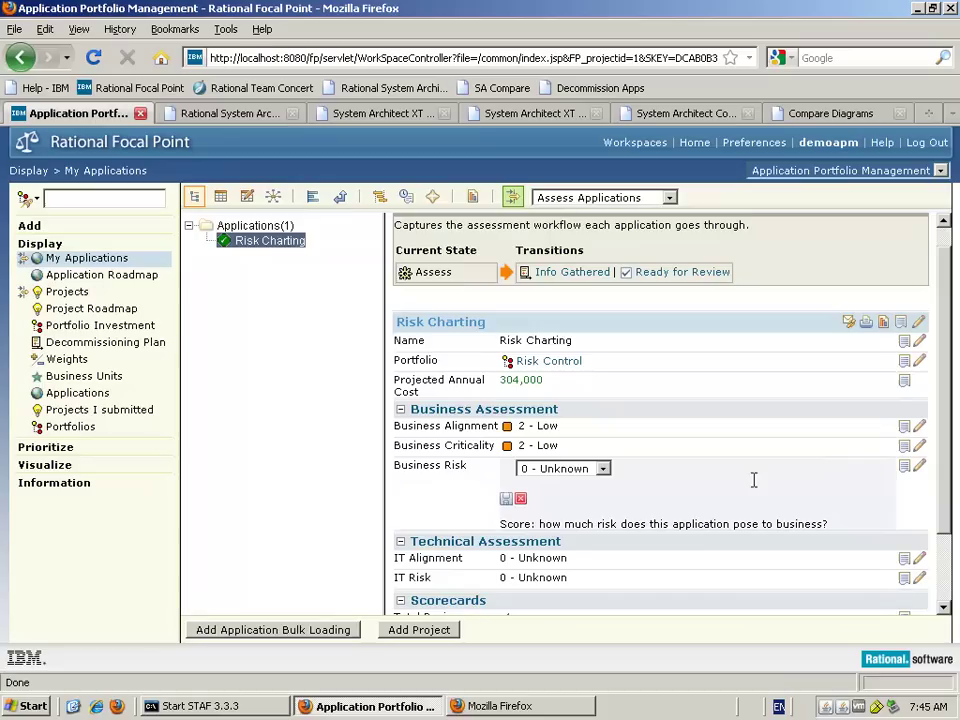
click(603, 468)
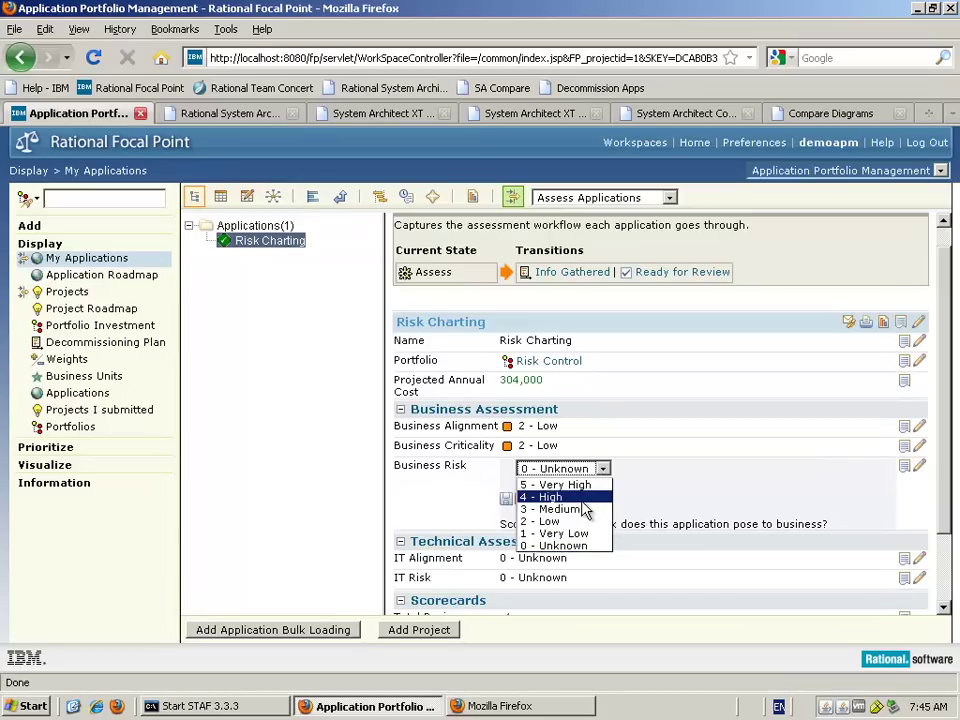
click(558, 497)
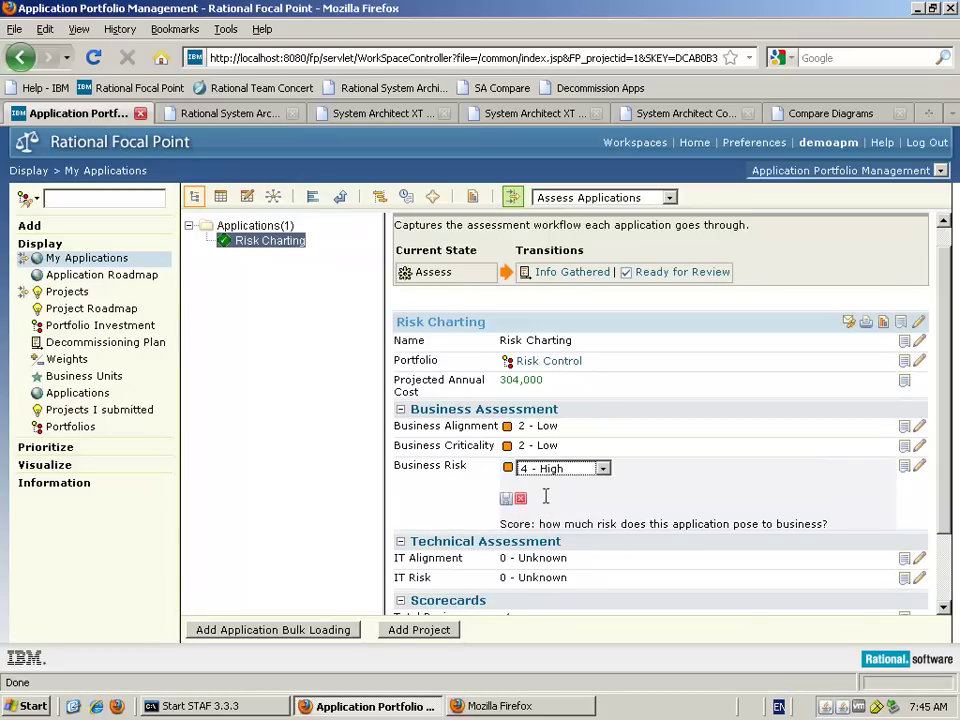
click(505, 499)
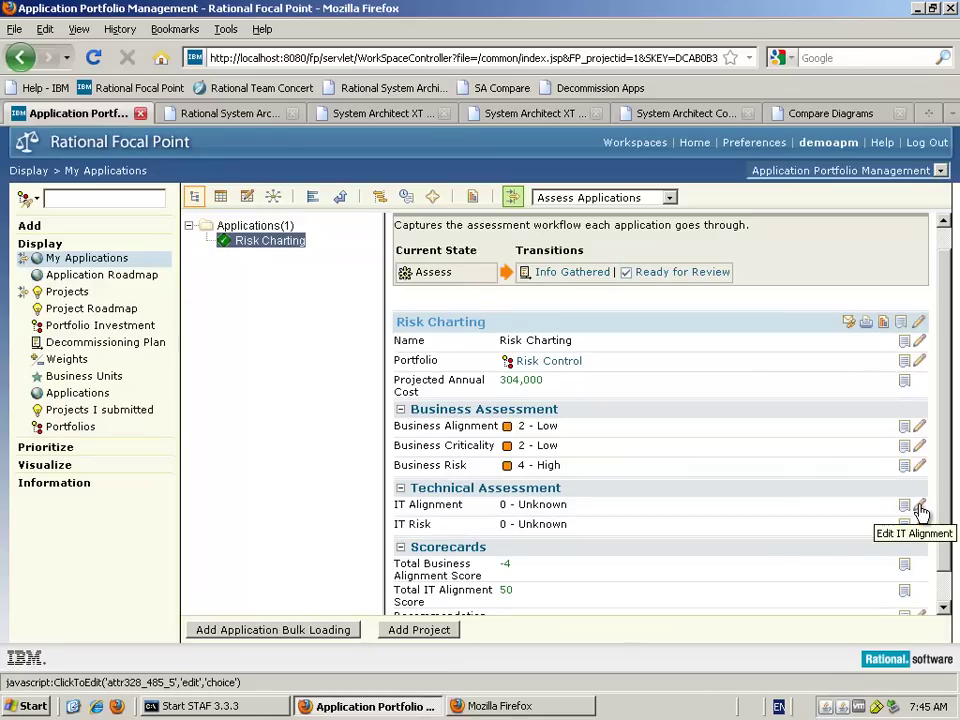
- Set Risk Charting's IT Alignment score to 1 - Very Low and save it
click(917, 507)
click(603, 508)
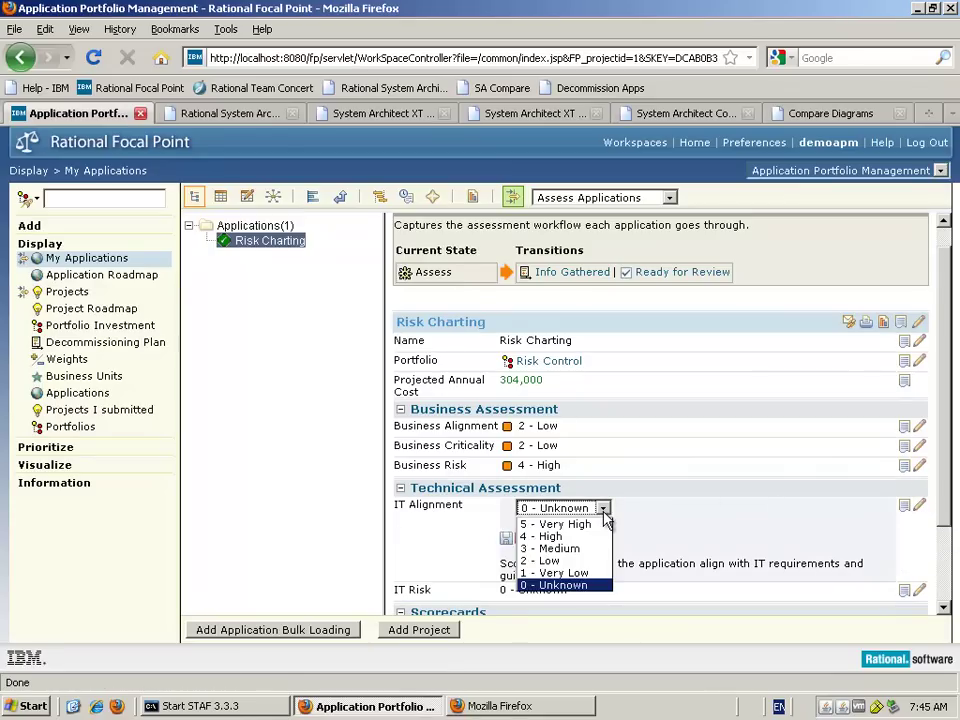
click(547, 573)
click(506, 539)
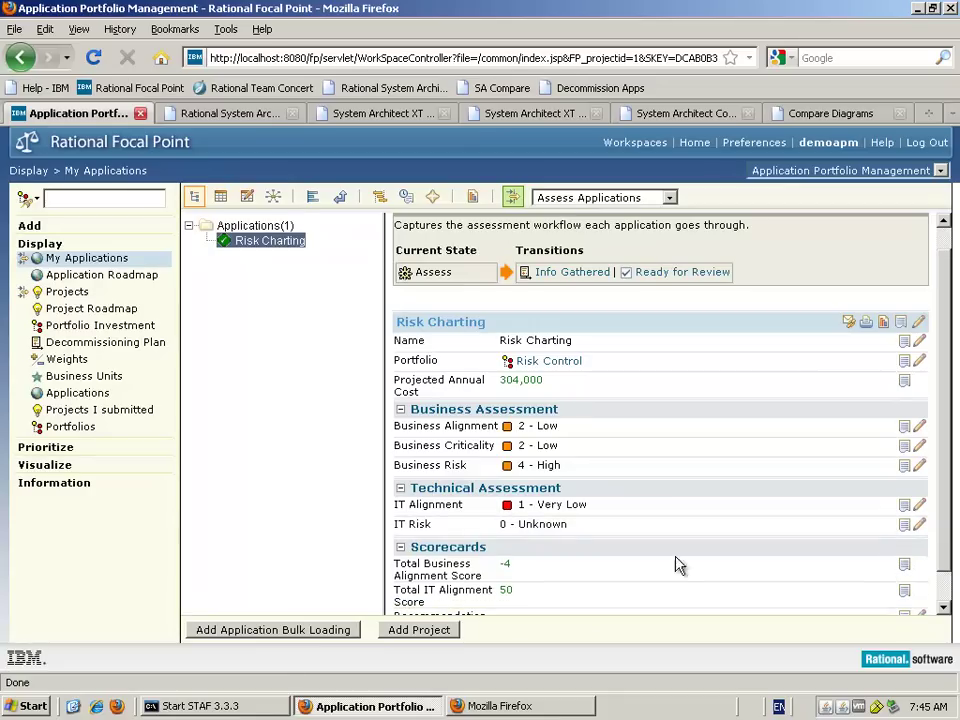
- Set Risk Charting's IT Risk score to 5 - Very High and save it
click(919, 525)
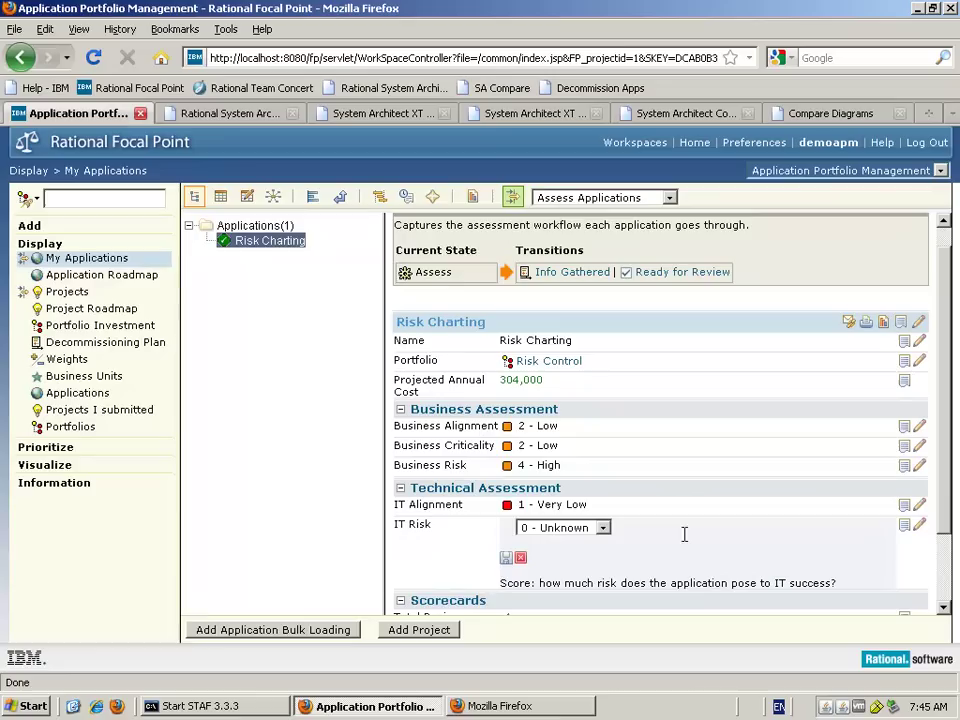
click(603, 528)
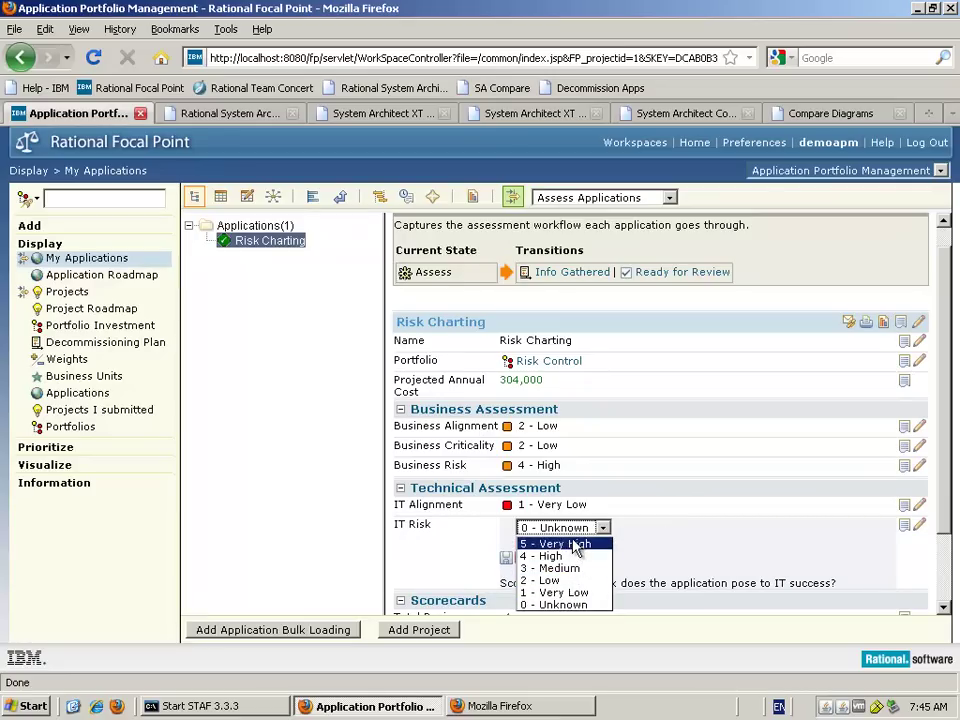
click(558, 544)
click(507, 559)
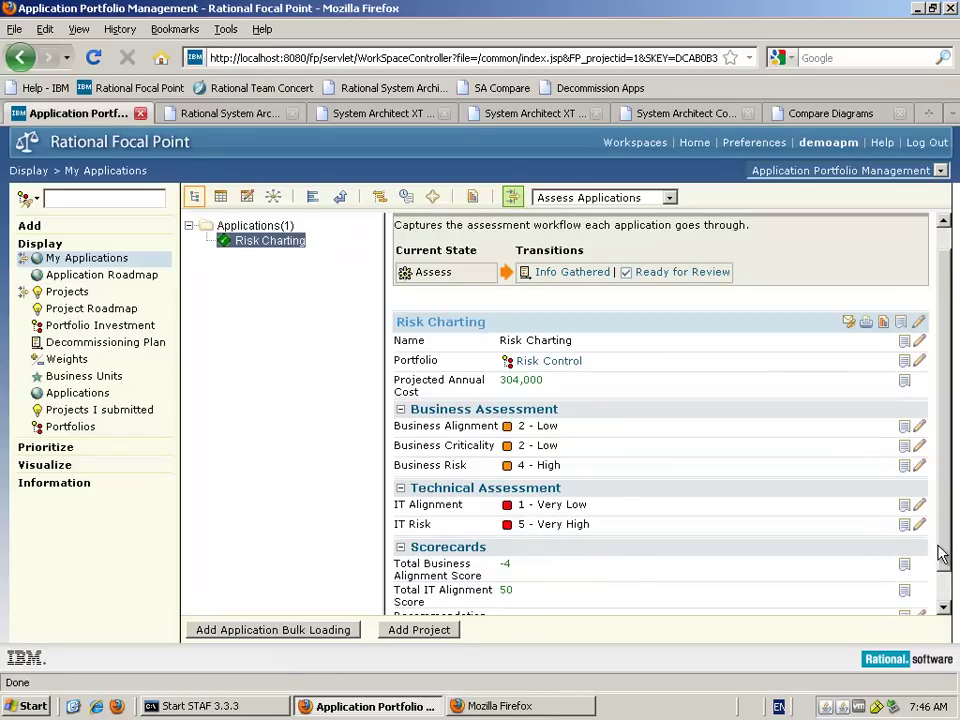
- Check Risk Charting's scorecards and move its assessment state to Ready for Review
drag(947, 553, 947, 579)
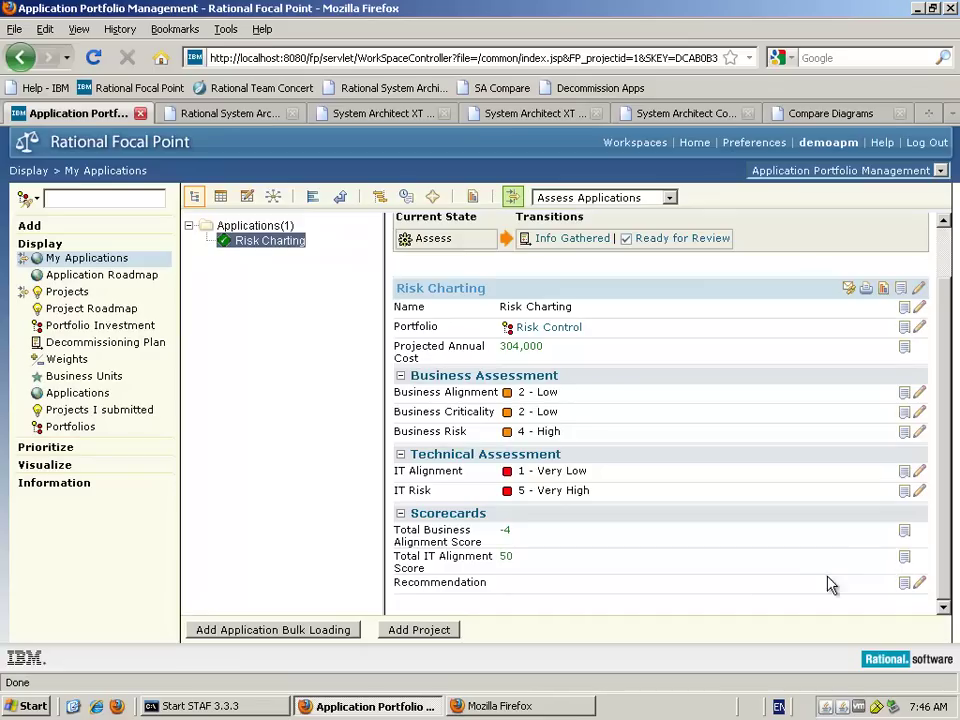
drag(940, 578, 938, 519)
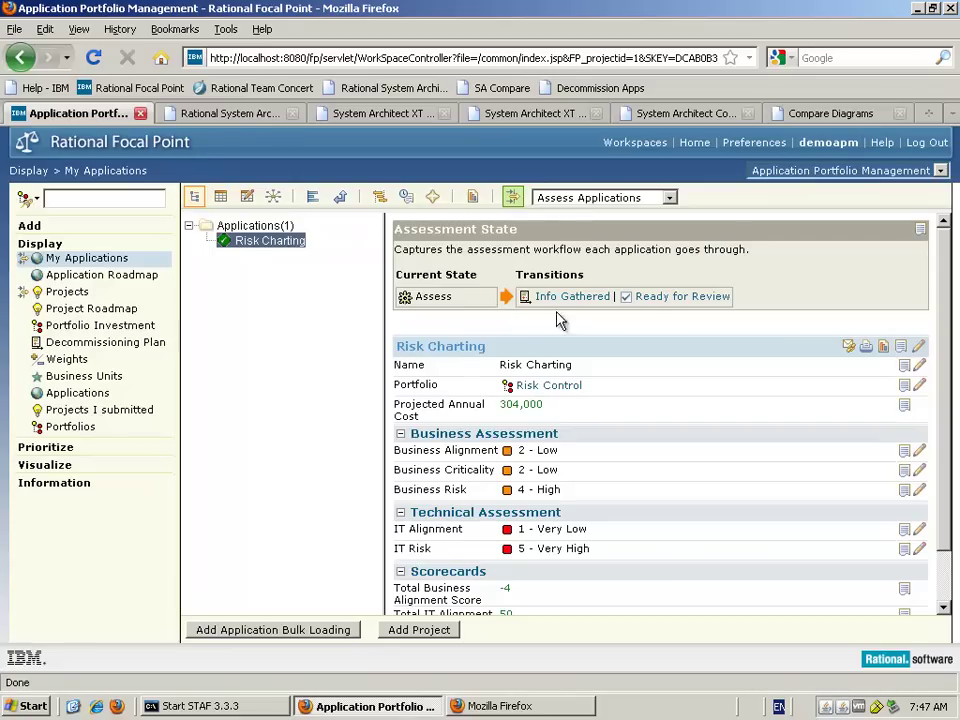
click(669, 300)
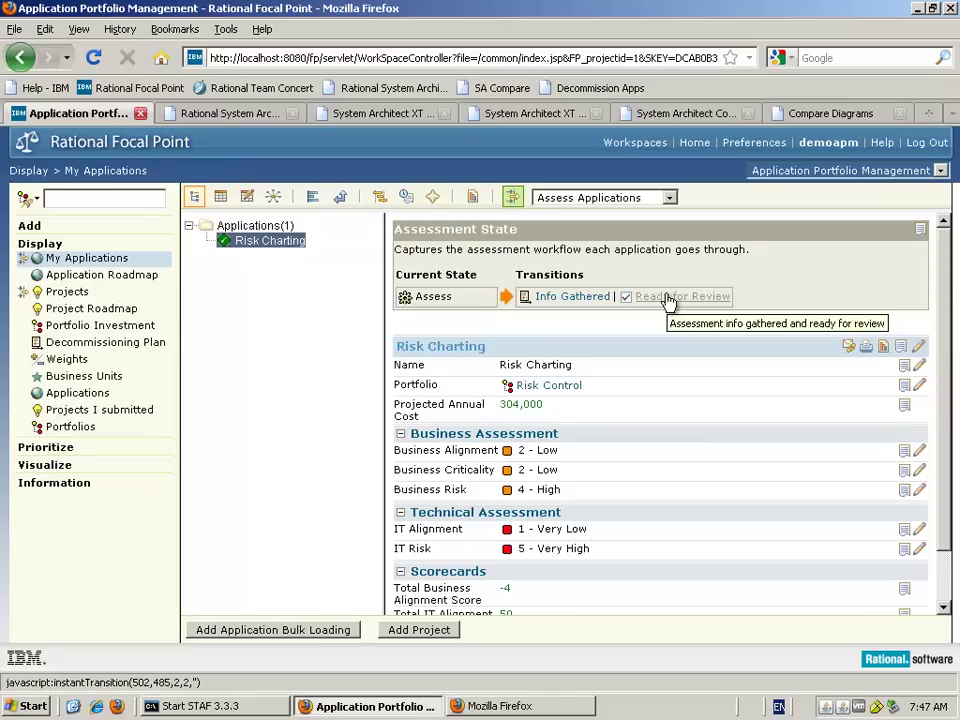
click(667, 298)
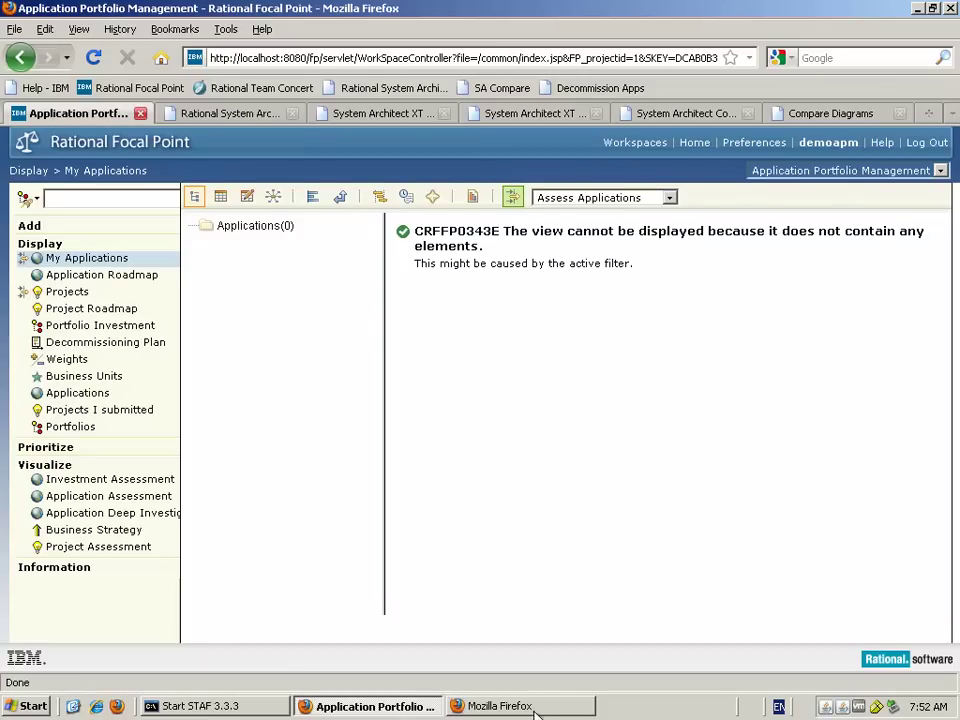
- Open the Application Assessment bubble chart, widen its plot area and narrow the Total IT Score and Total Business Score ranges to spread the bubbles
click(130, 500)
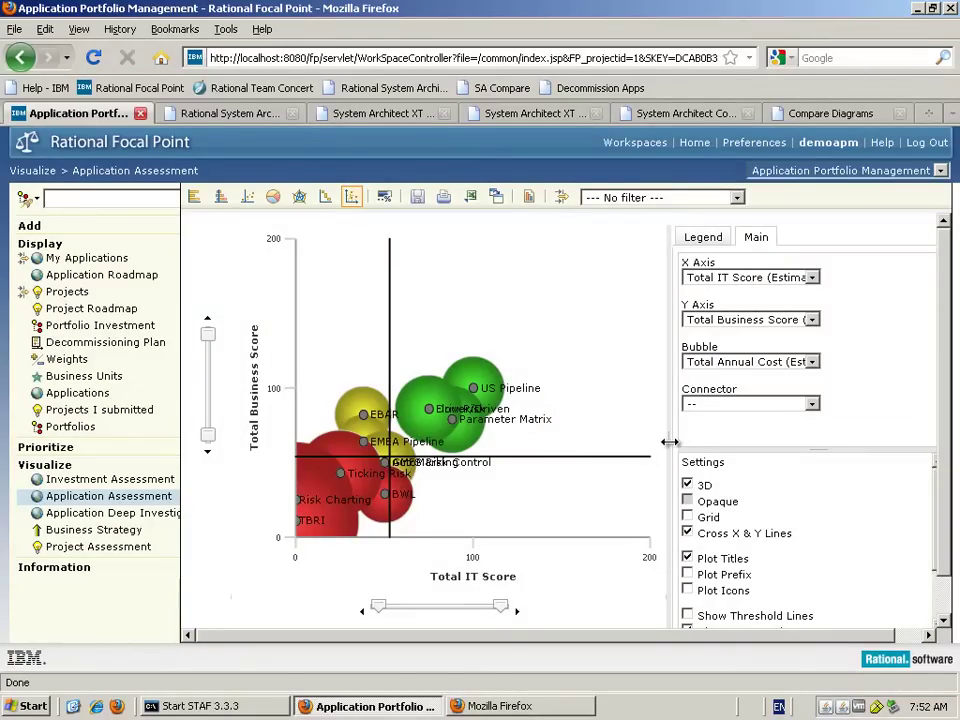
drag(709, 443, 760, 441)
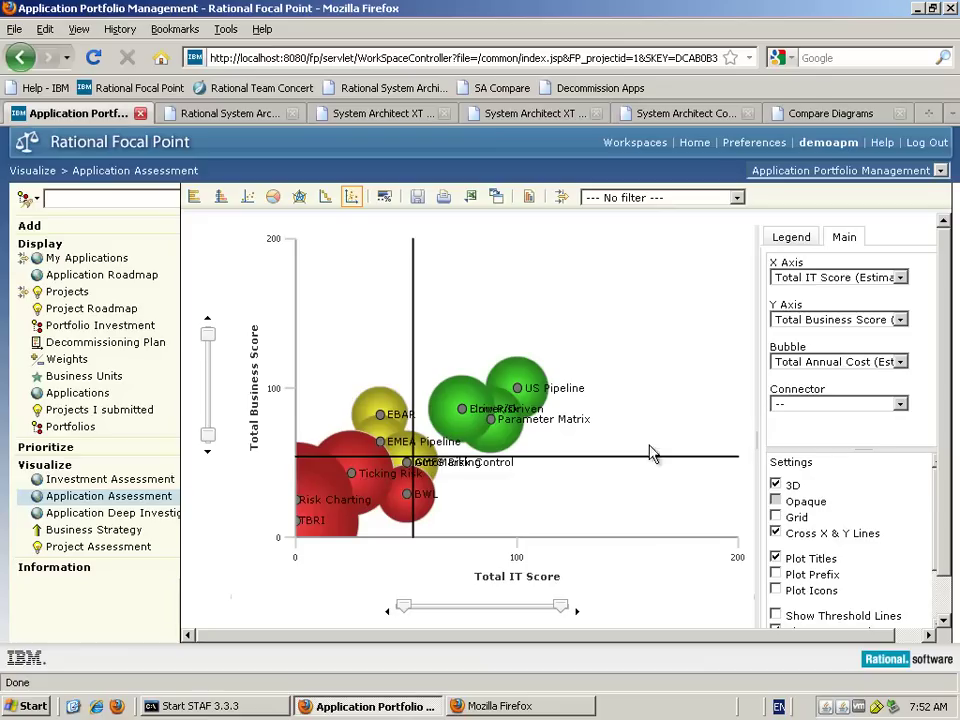
drag(562, 613, 502, 619)
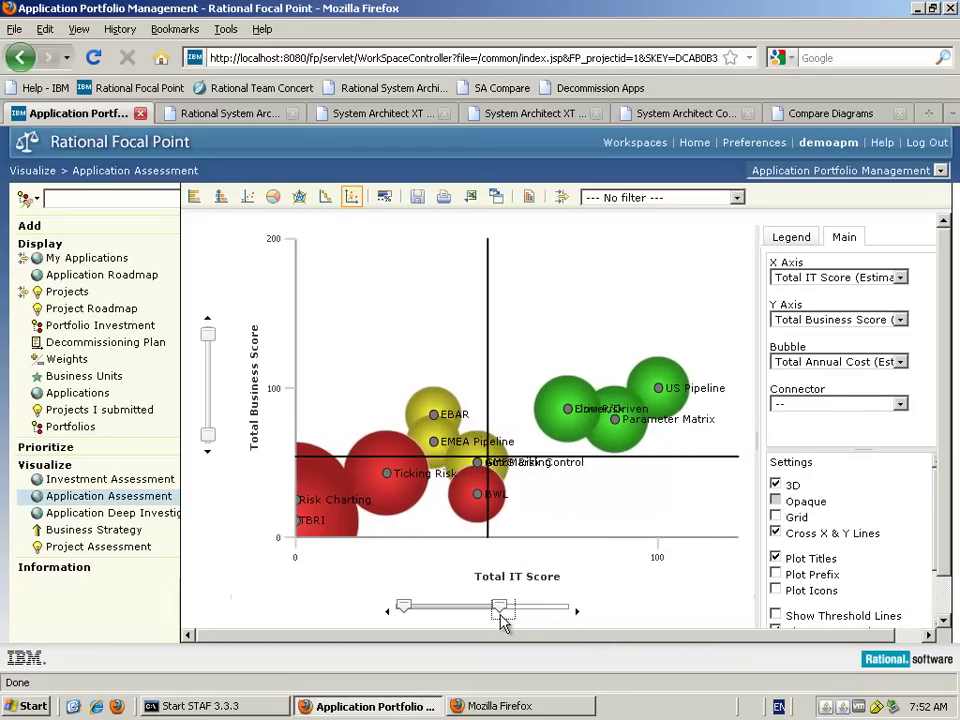
drag(208, 340, 208, 368)
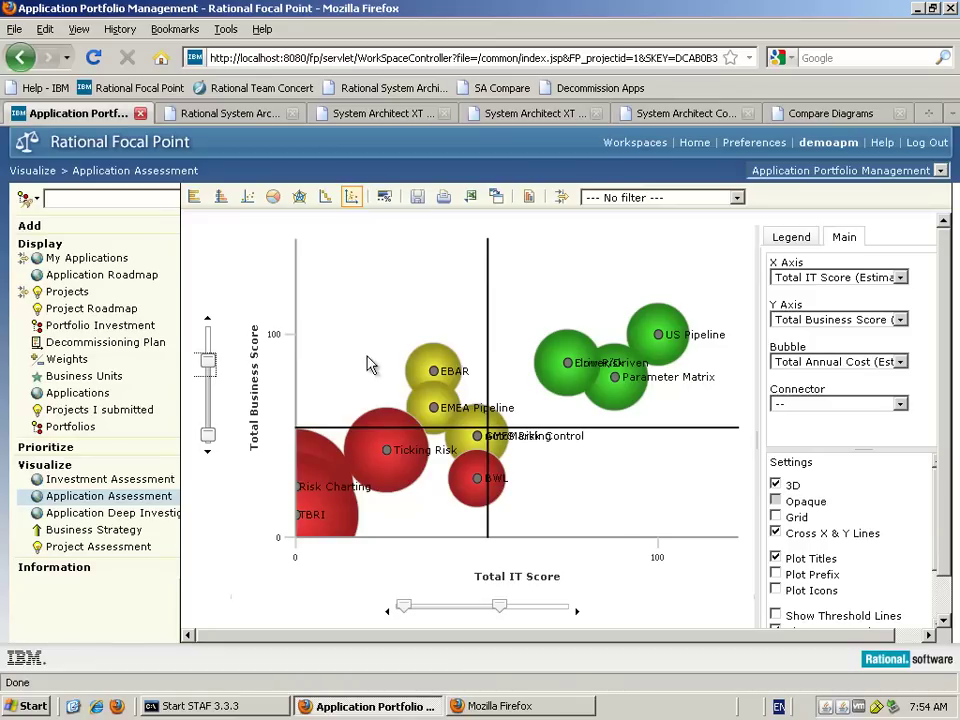
- Switch the Application Assessment to the stacked bar chart and examine the criteria segments of the US Pipeline and Flow Risk bars
click(222, 201)
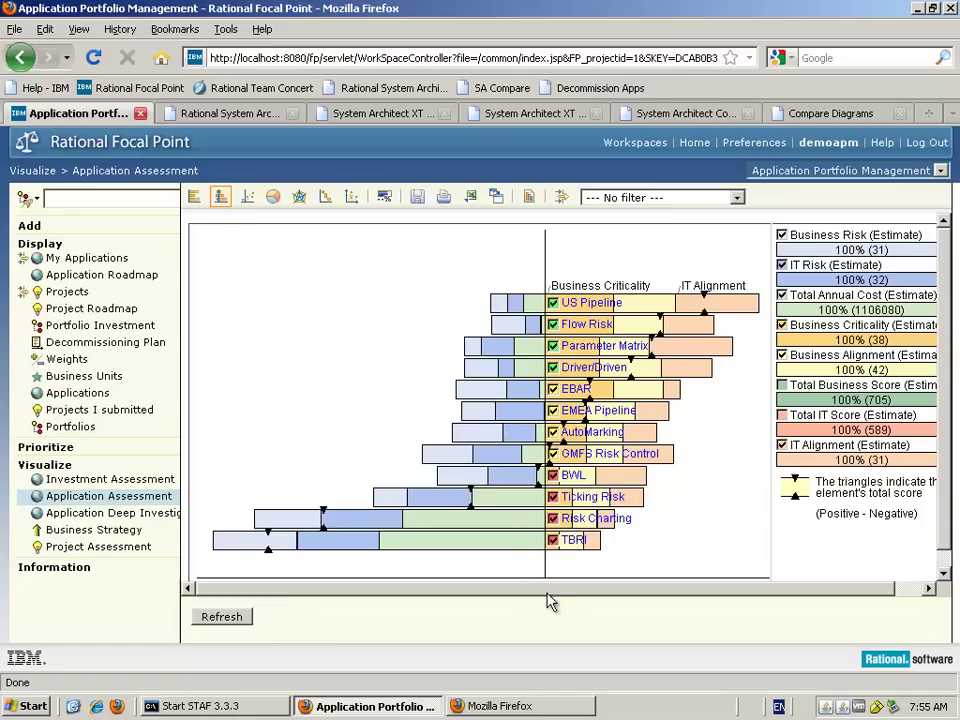
drag(548, 595, 611, 598)
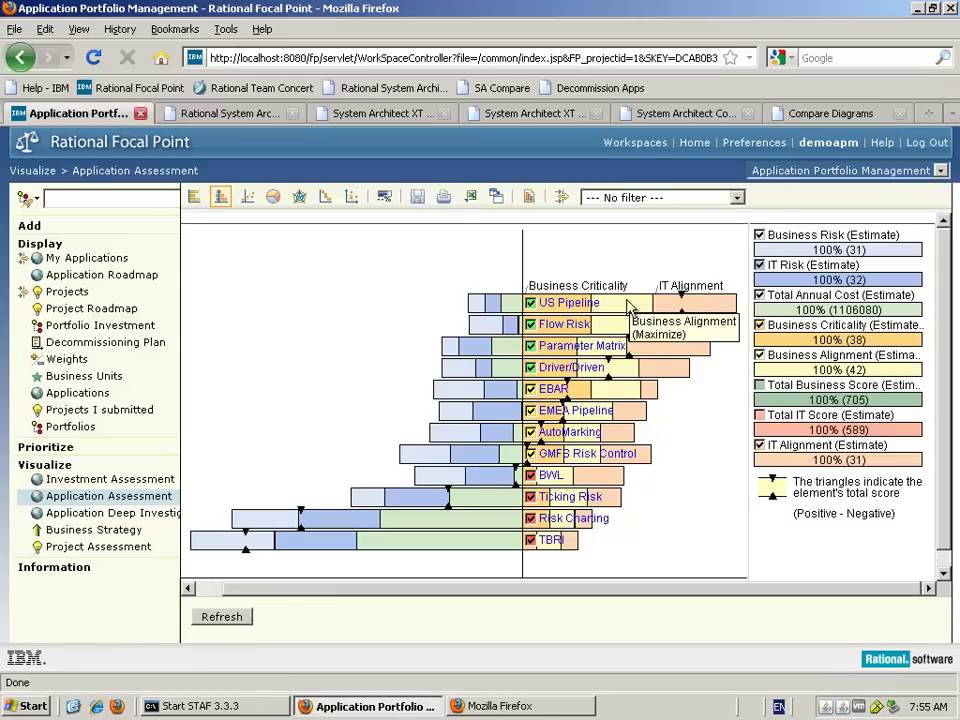
mouse_move(572, 310)
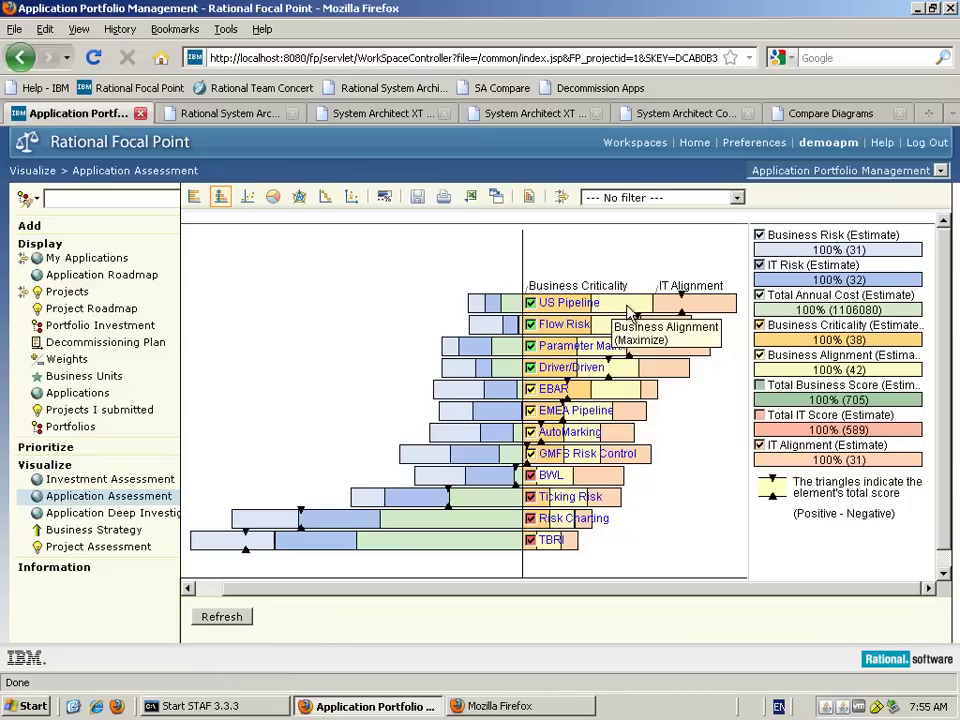
mouse_move(657, 312)
mouse_move(478, 316)
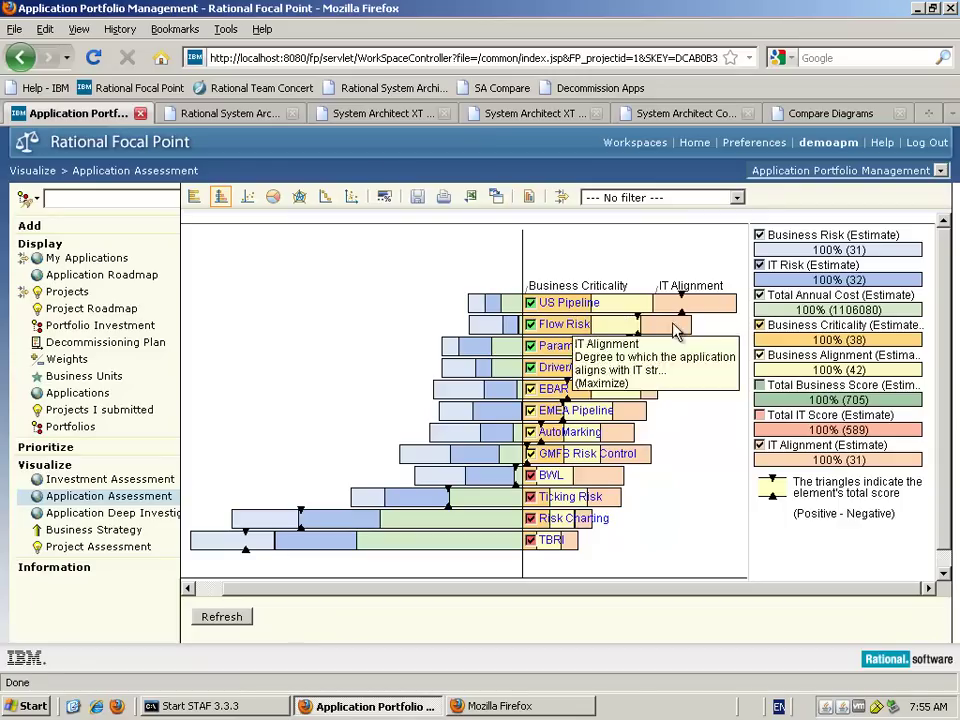
mouse_move(684, 302)
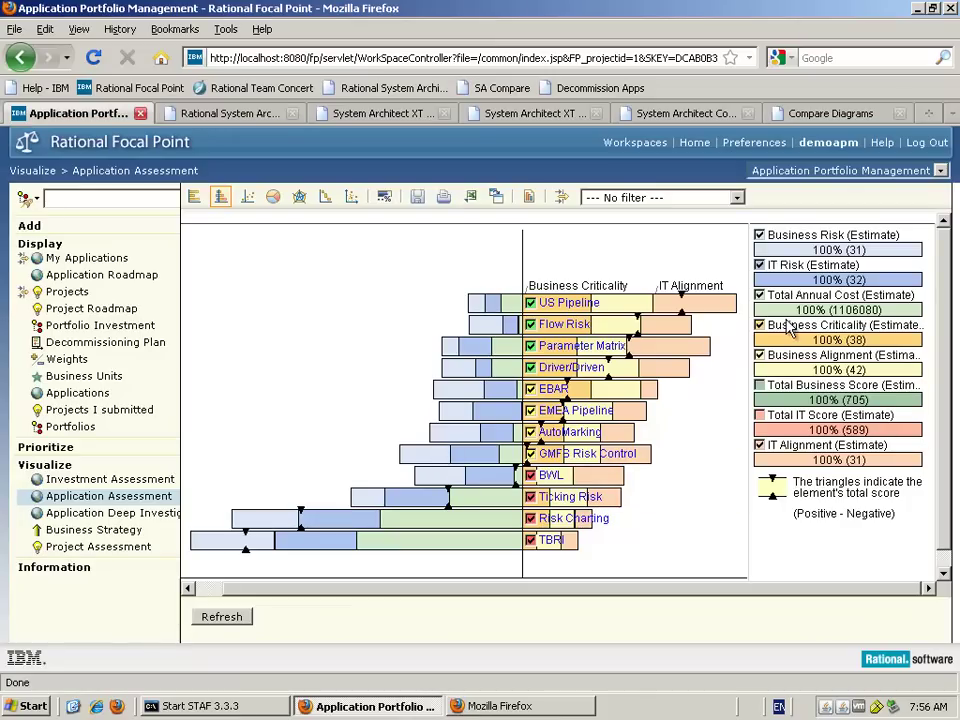
- Exclude the IT Risk criterion from the stacked bar chart and include it again
click(759, 266)
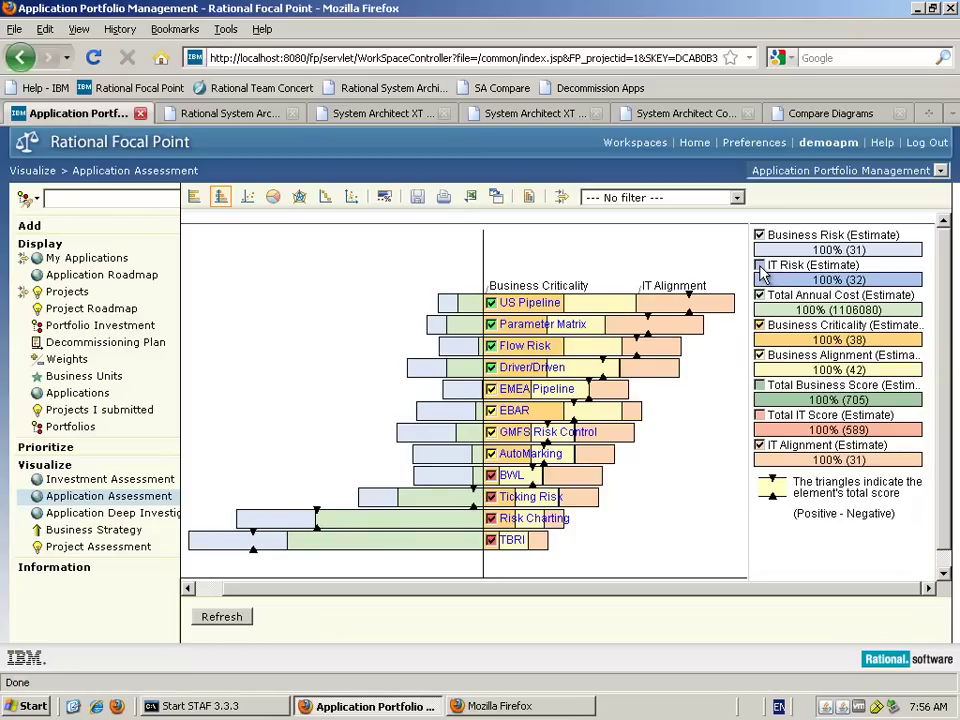
click(759, 266)
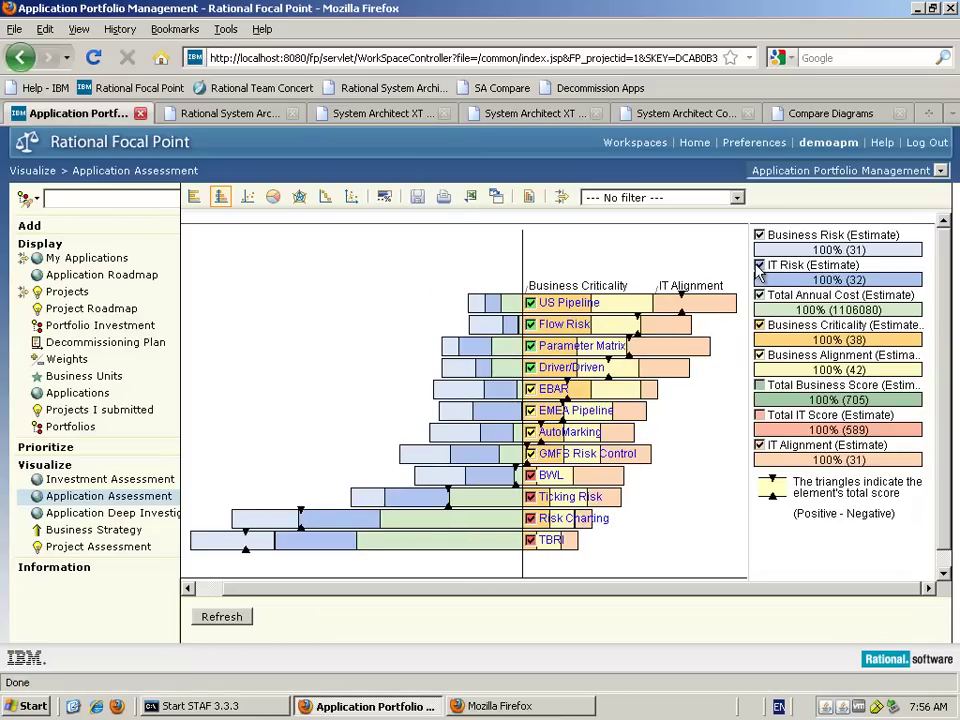
right_click(629, 308)
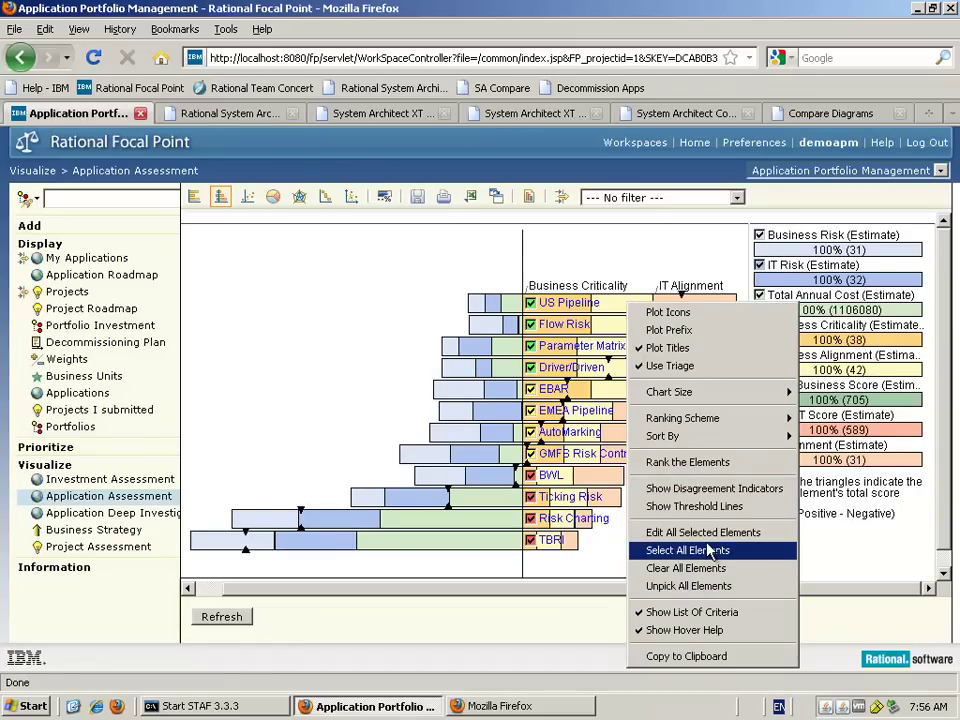
- Try a criteria scenario with Total Annual Cost at 12%, restore the original priorities and close the scenarios
right_click(810, 340)
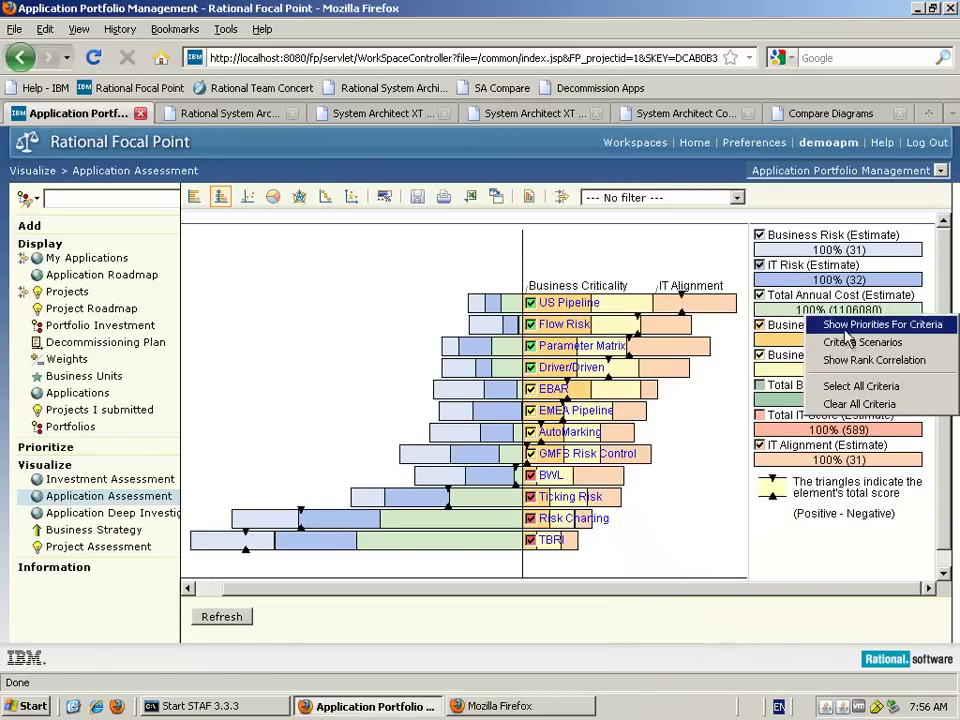
click(815, 342)
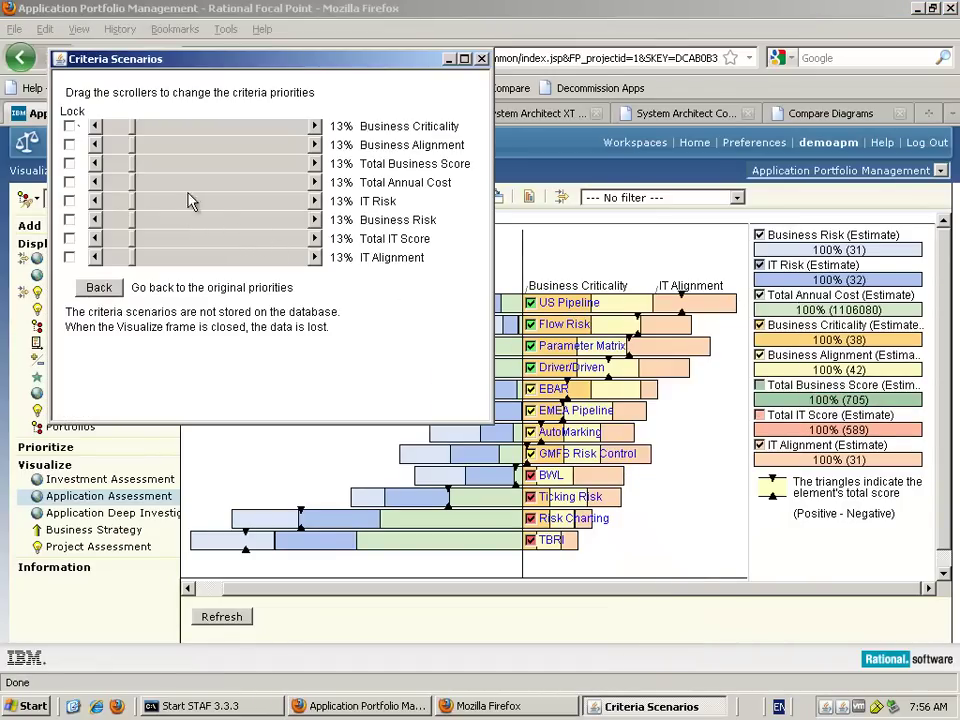
mouse_move(133, 193)
mouse_down()
mouse_move(164, 197)
mouse_move(133, 208)
mouse_up()
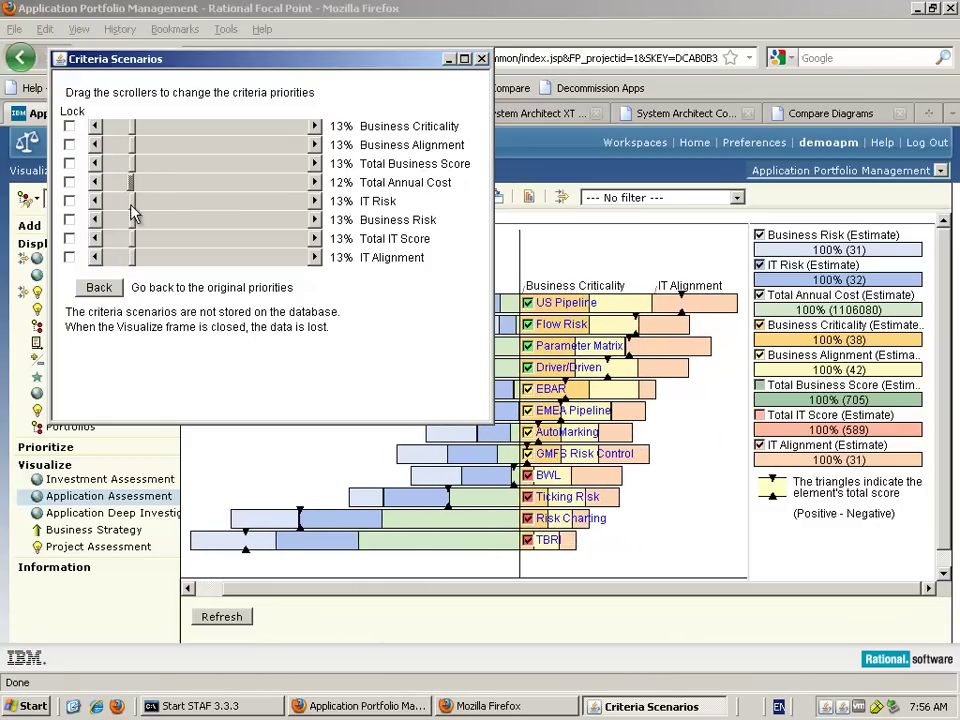
click(99, 287)
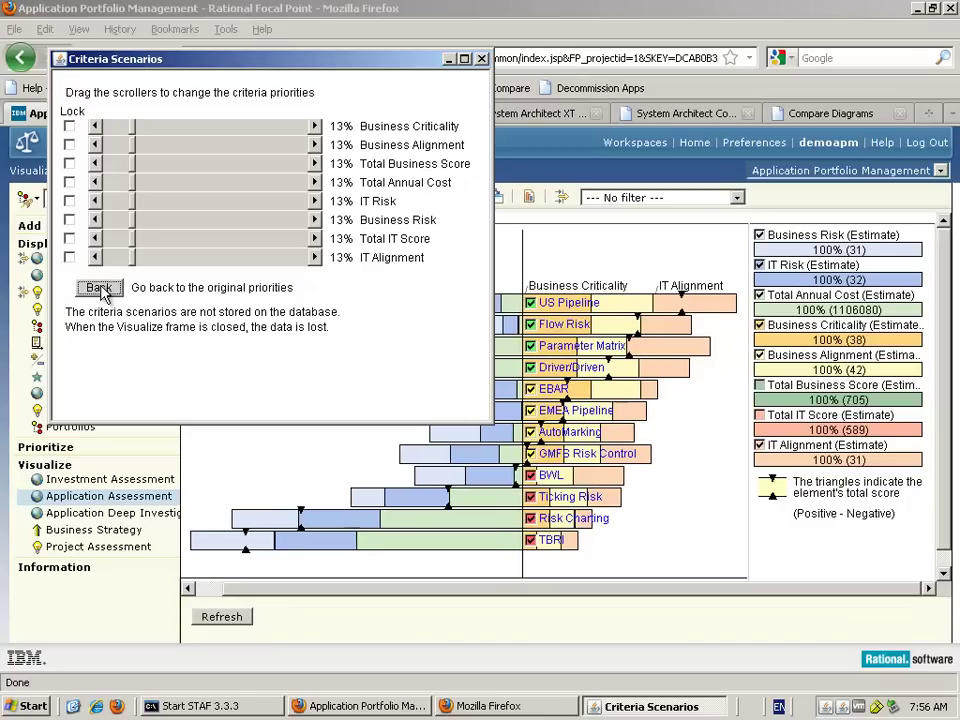
click(481, 59)
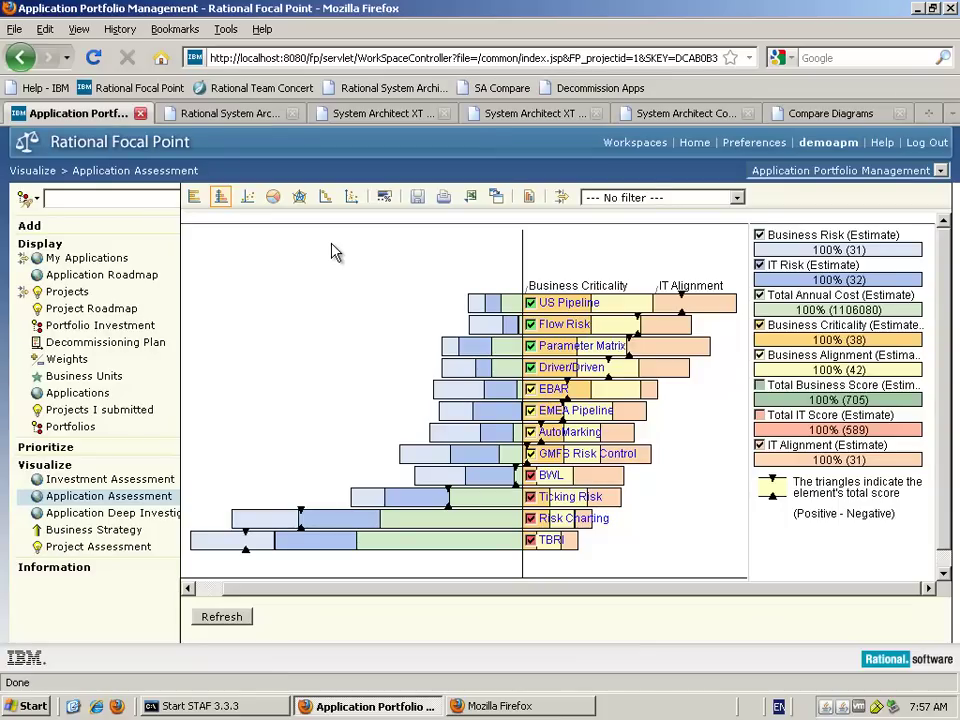
- Select only the five top-ranked applications, US Pipeline through EBAR, and bulk set their Assessment State to Investigation Done
mouse_move(568, 305)
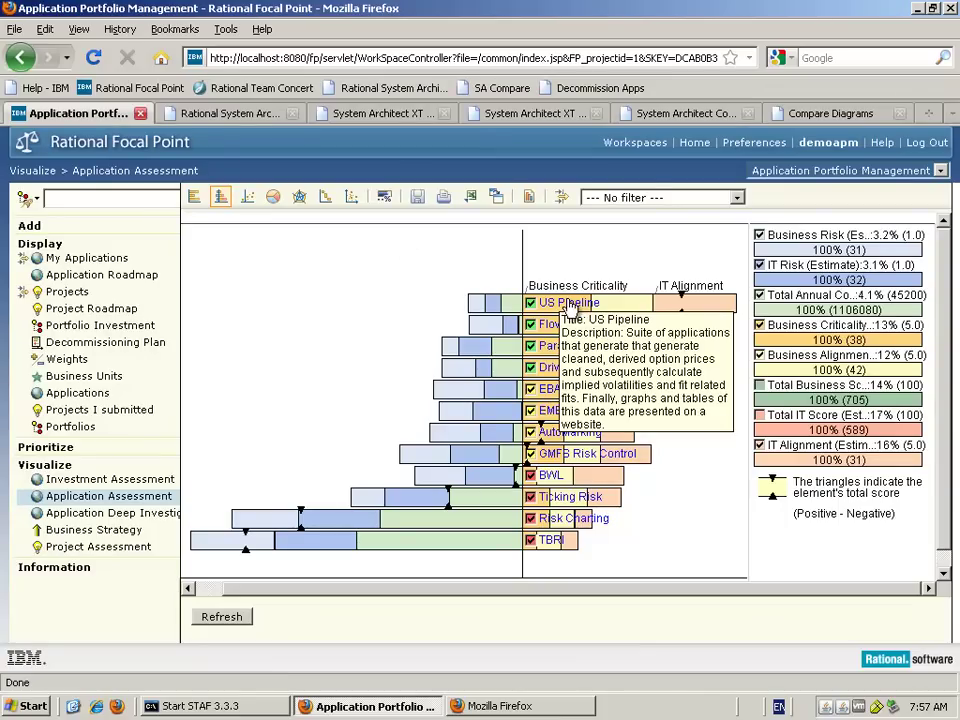
mouse_move(569, 352)
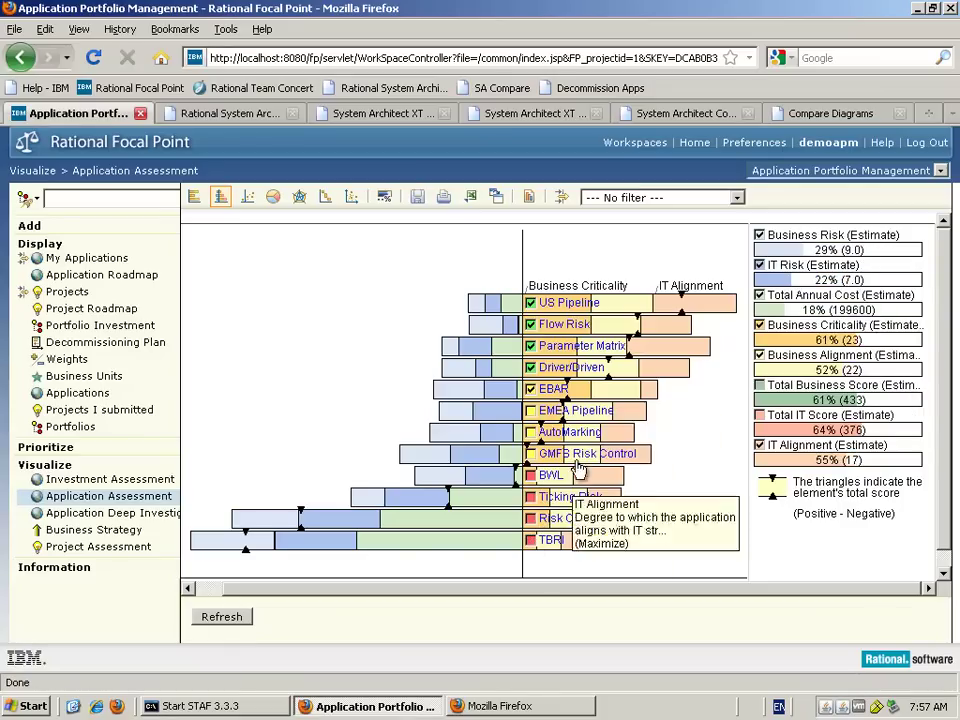
right_click(558, 320)
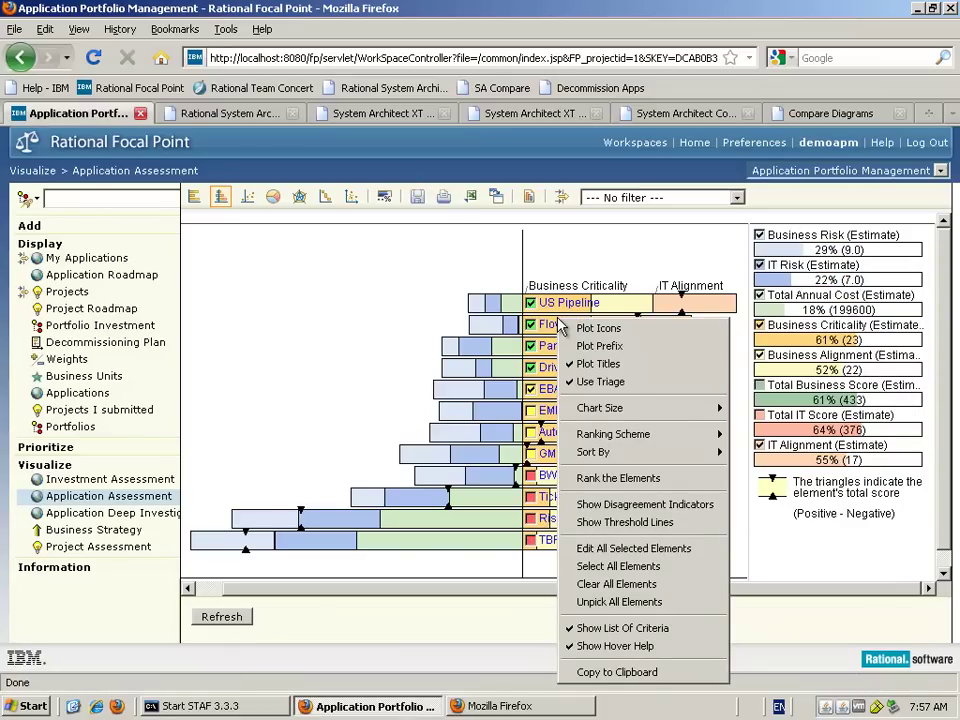
click(618, 549)
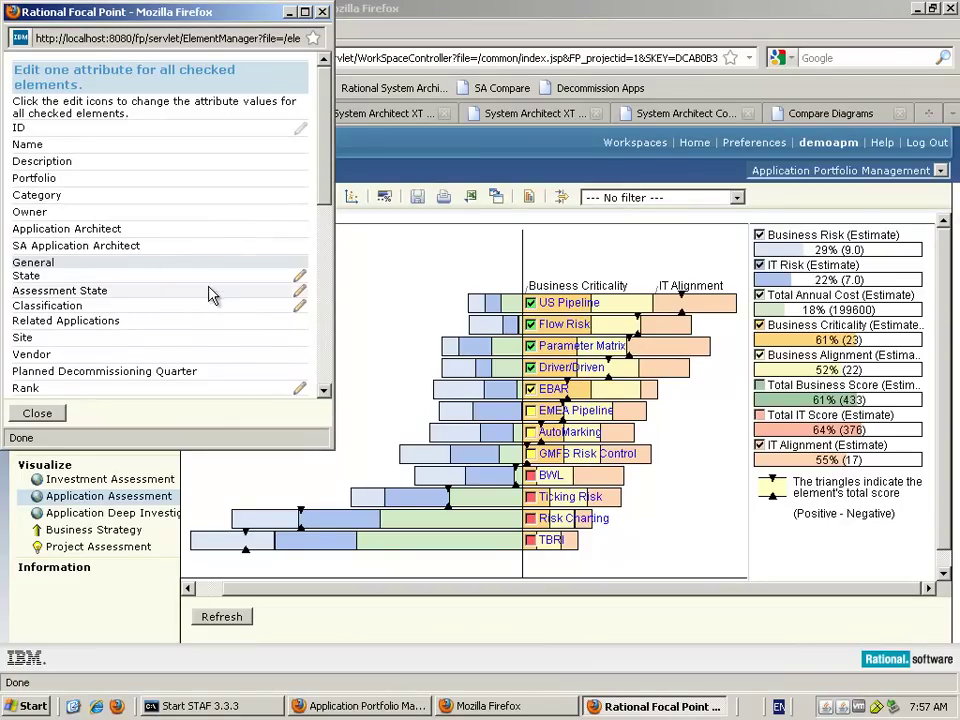
click(300, 293)
click(208, 104)
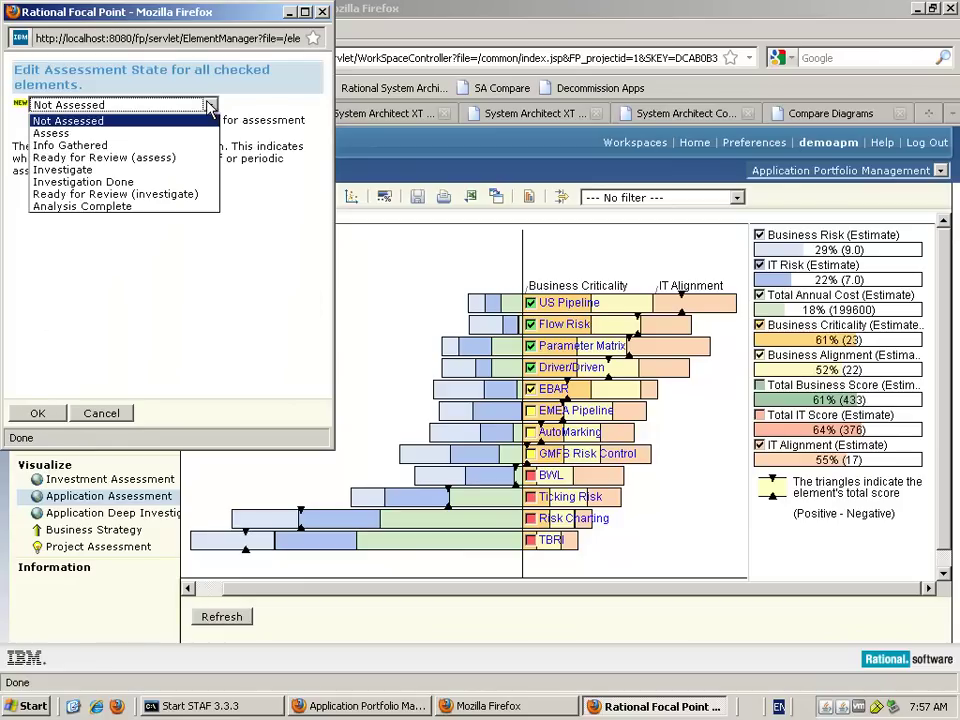
click(111, 186)
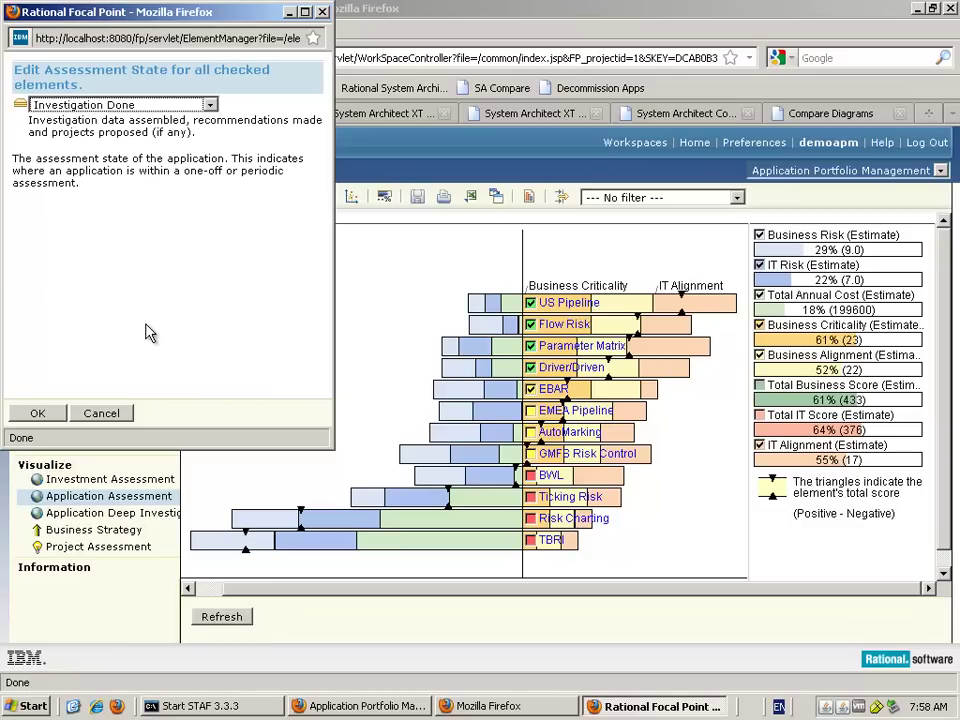
click(38, 414)
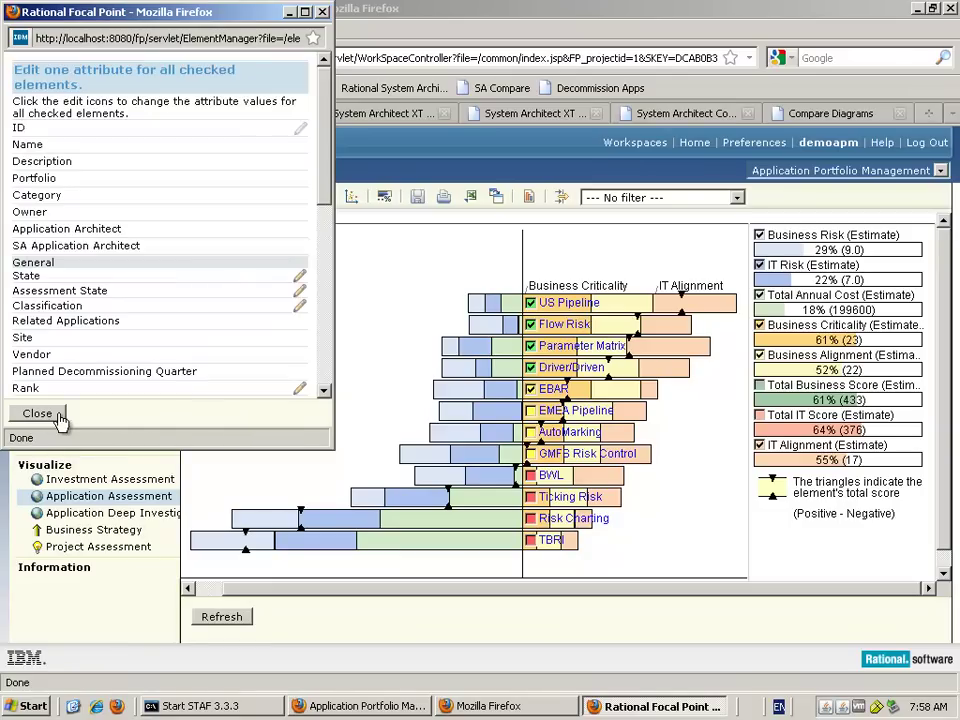
click(58, 418)
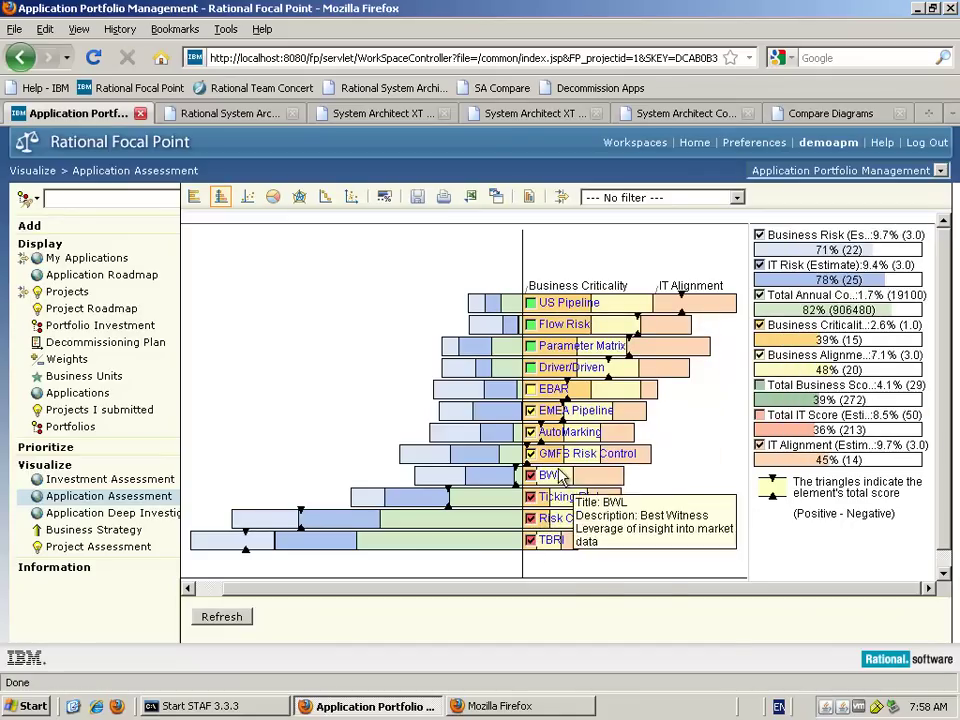
- Select the seven remaining applications, EMEA Pipeline through TBRI, instead and bulk set their Assessment State to Investigate
right_click(558, 470)
click(630, 584)
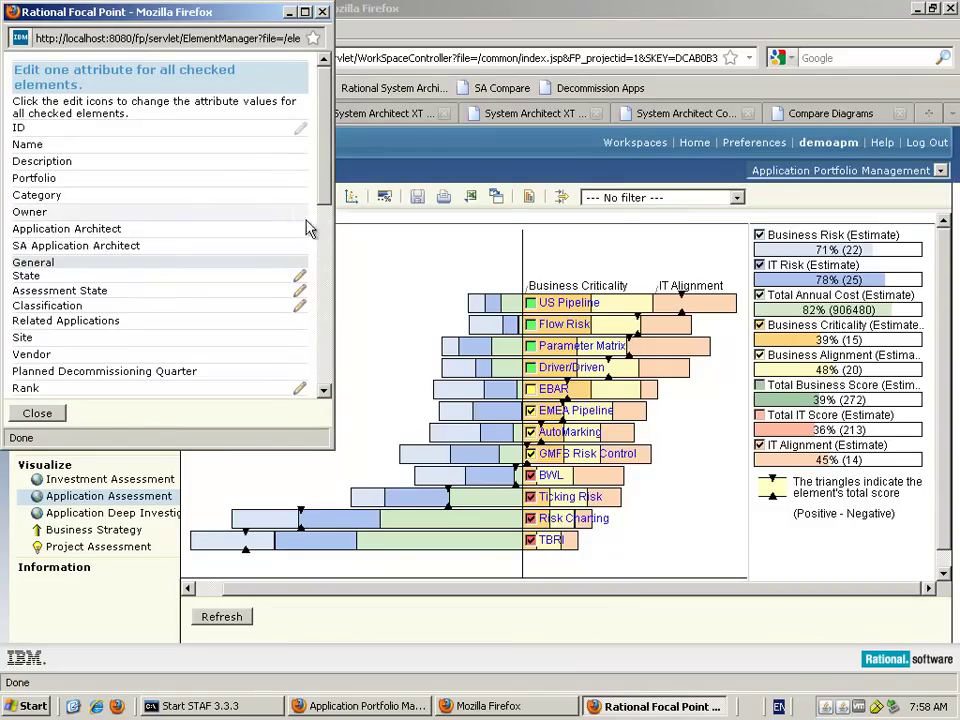
click(299, 299)
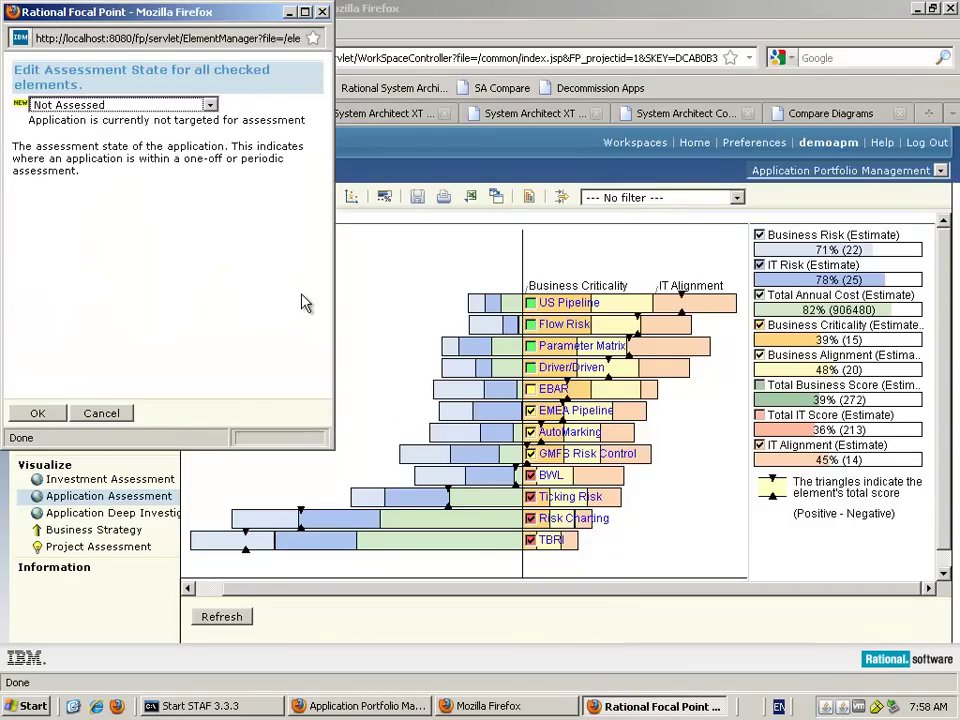
click(209, 104)
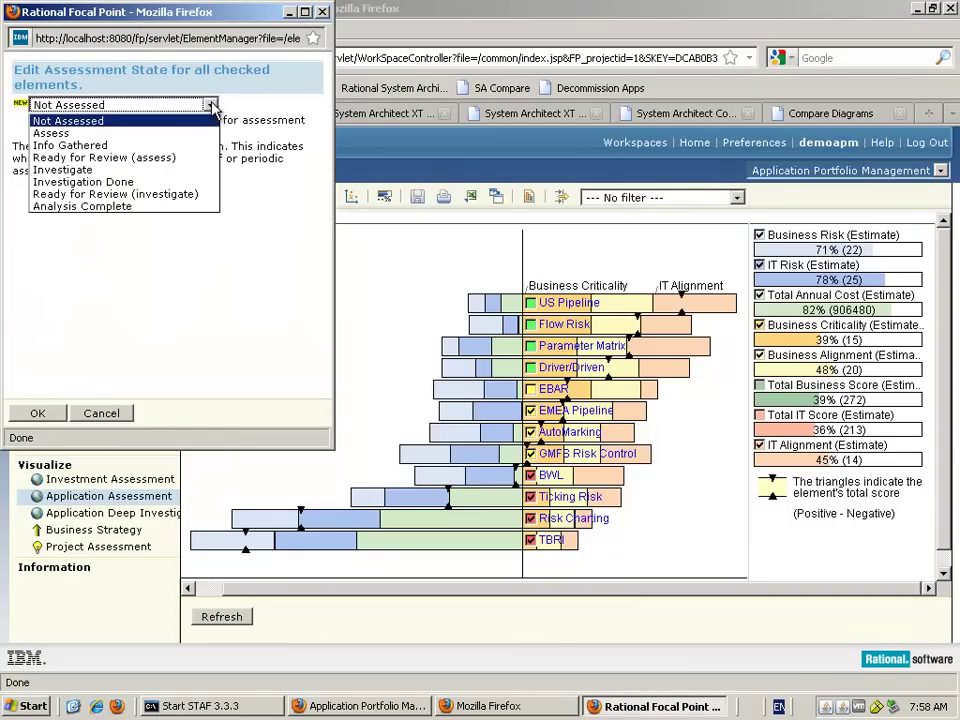
click(126, 172)
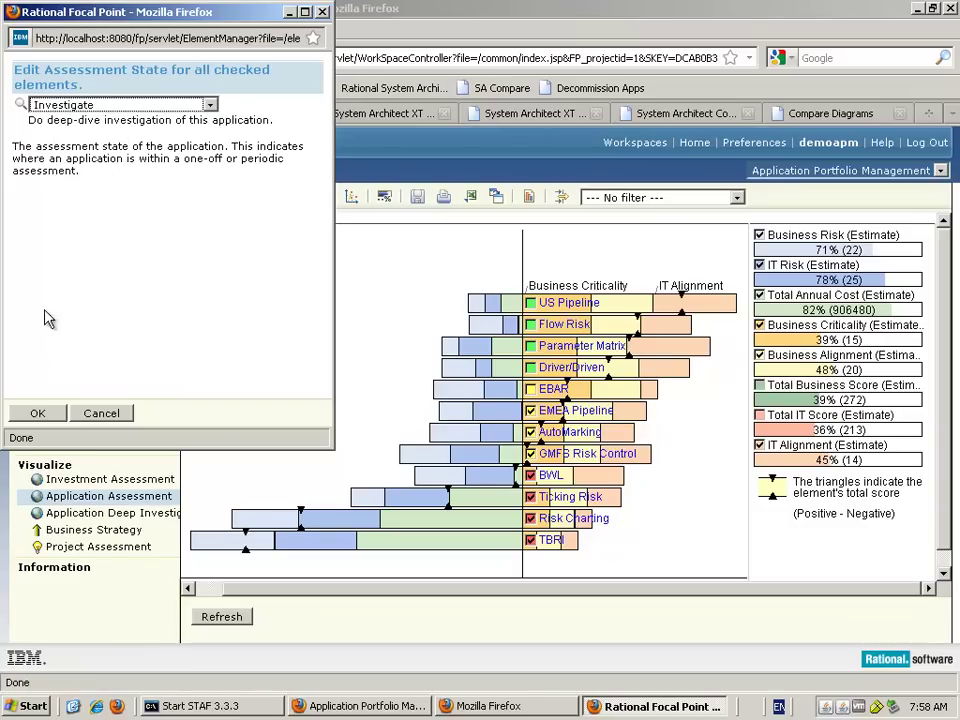
click(40, 412)
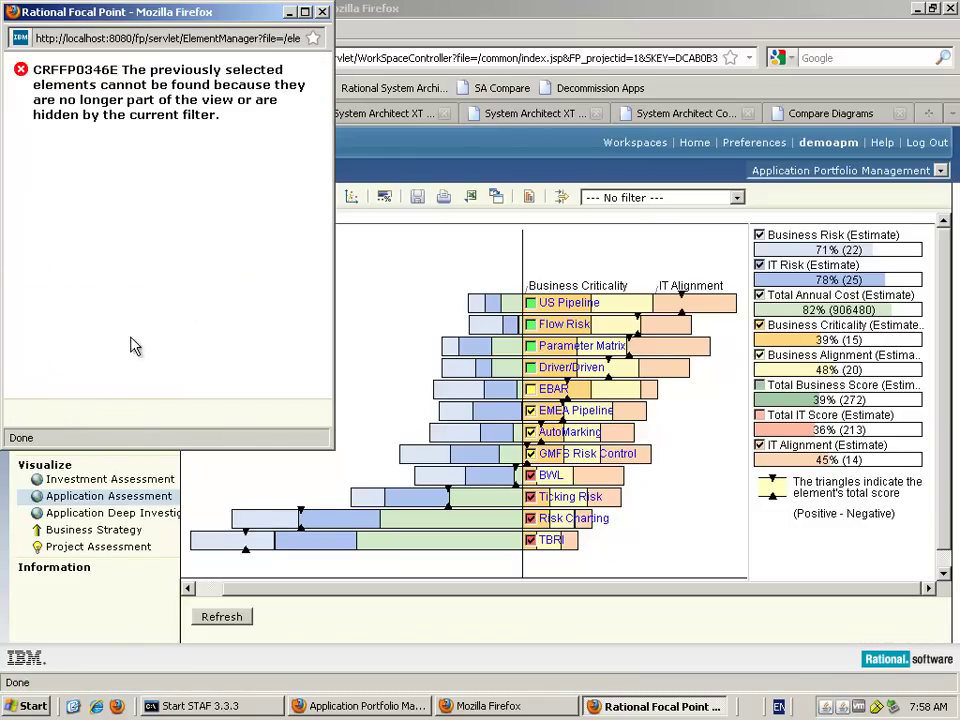
click(322, 12)
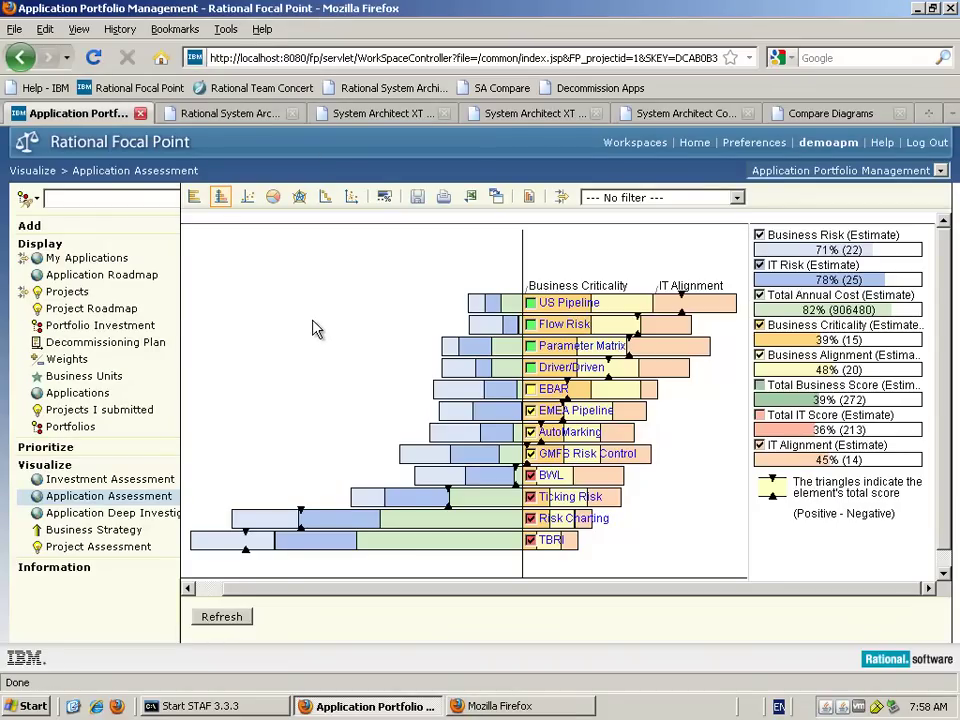
- Open Risk Charting in the Applications view and review its General, Business Assessment, Scorecards and Governance attributes
click(97, 400)
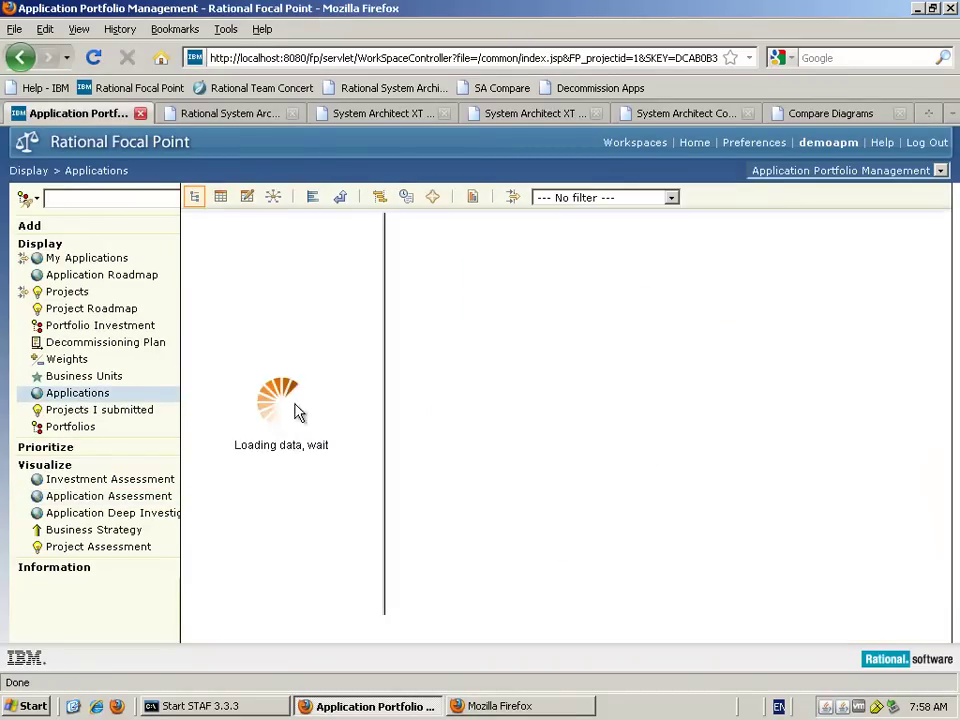
click(255, 463)
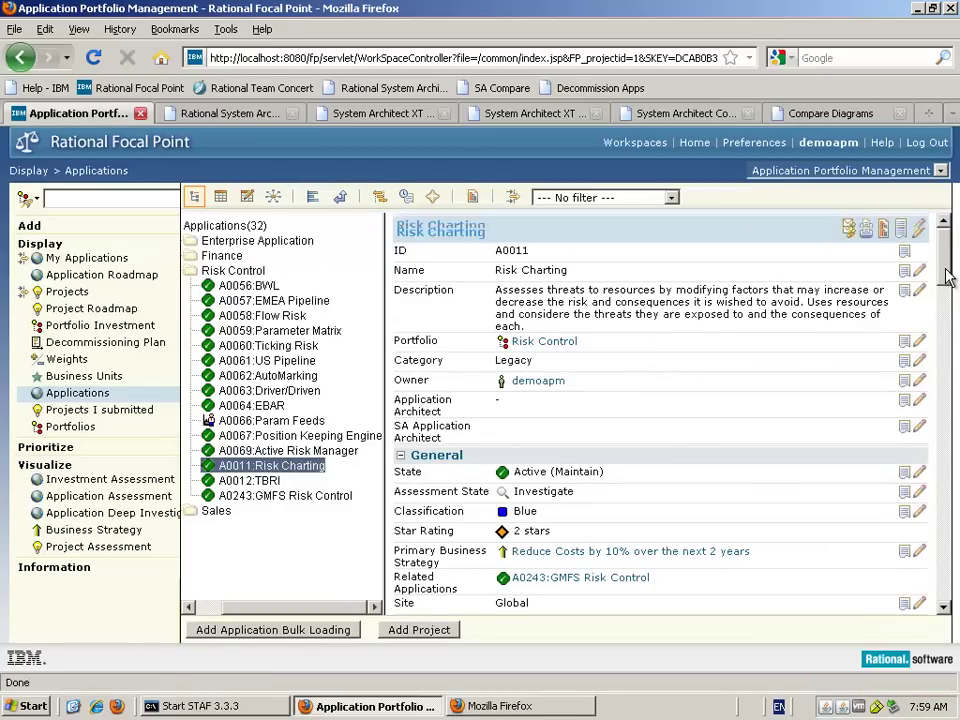
drag(946, 250, 946, 303)
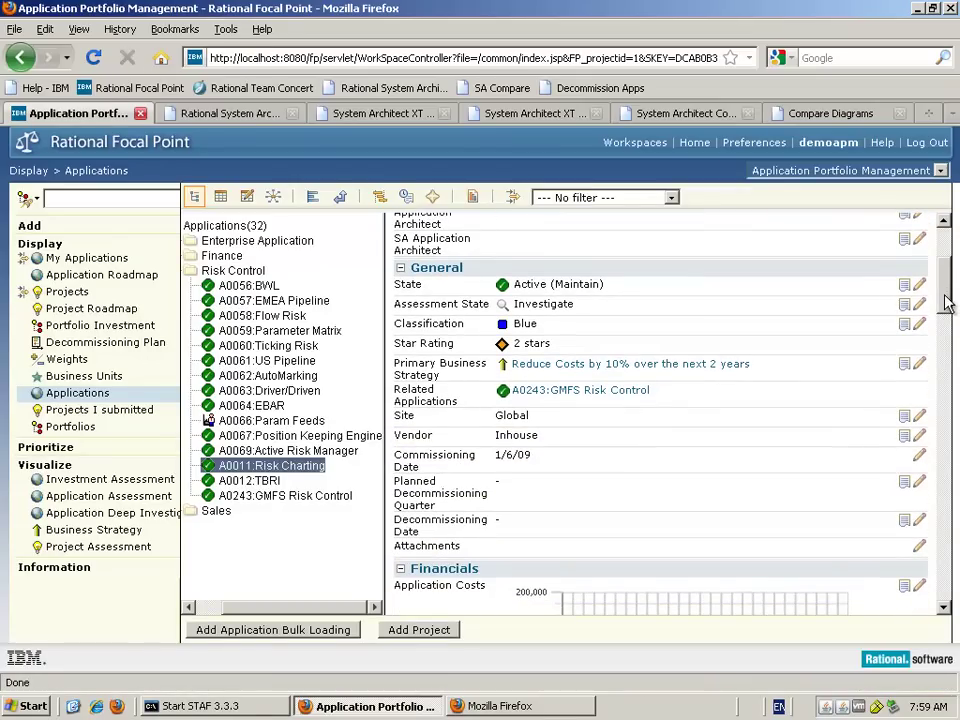
drag(946, 303, 943, 445)
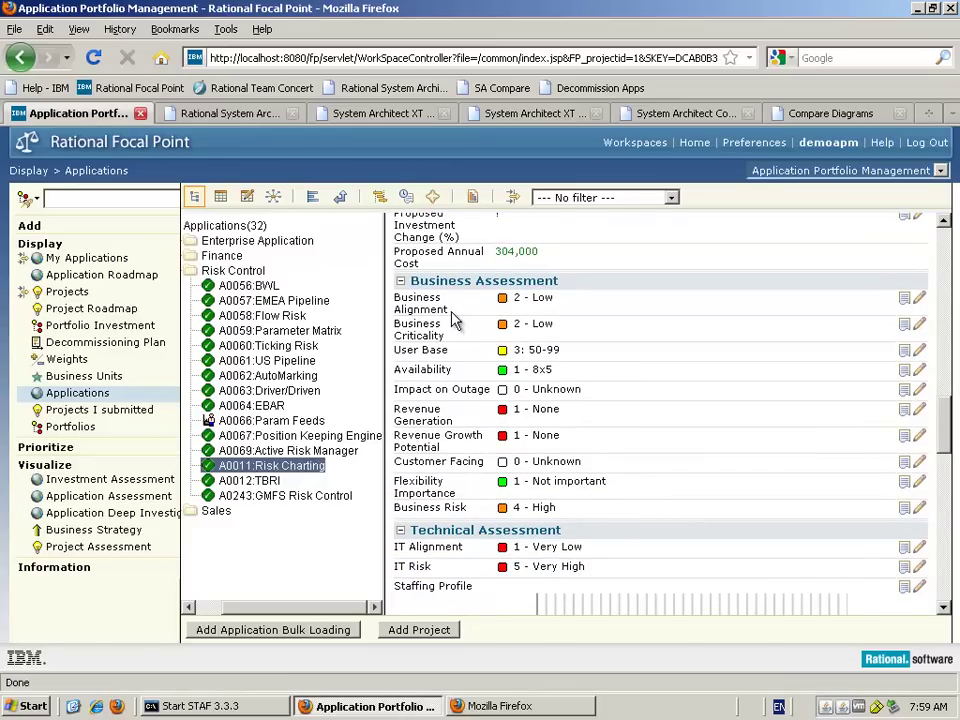
mouse_move(438, 334)
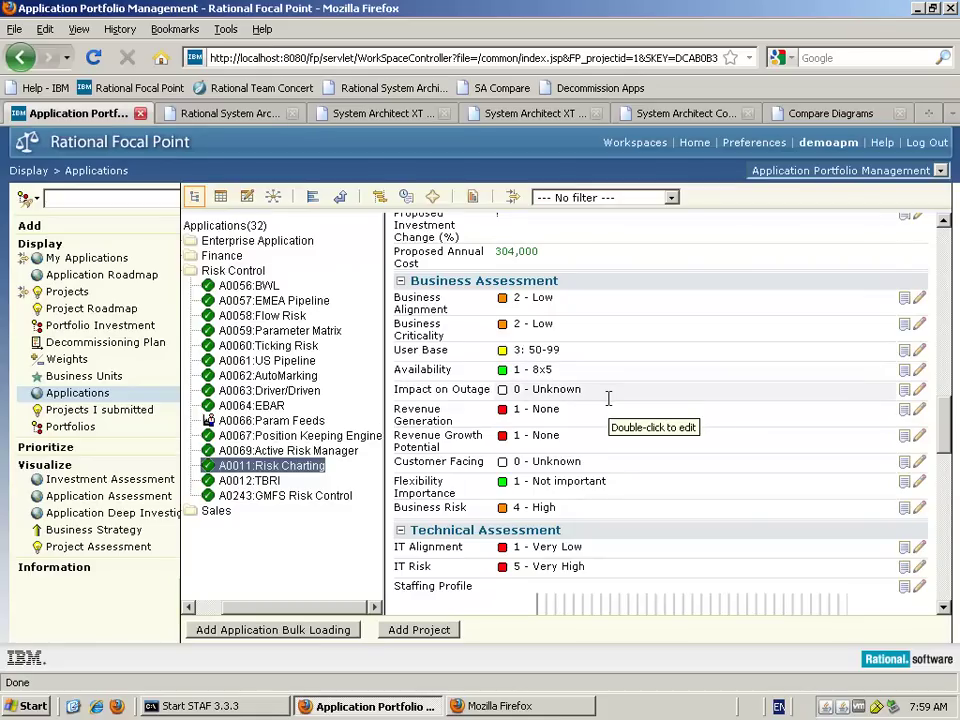
drag(945, 454, 928, 537)
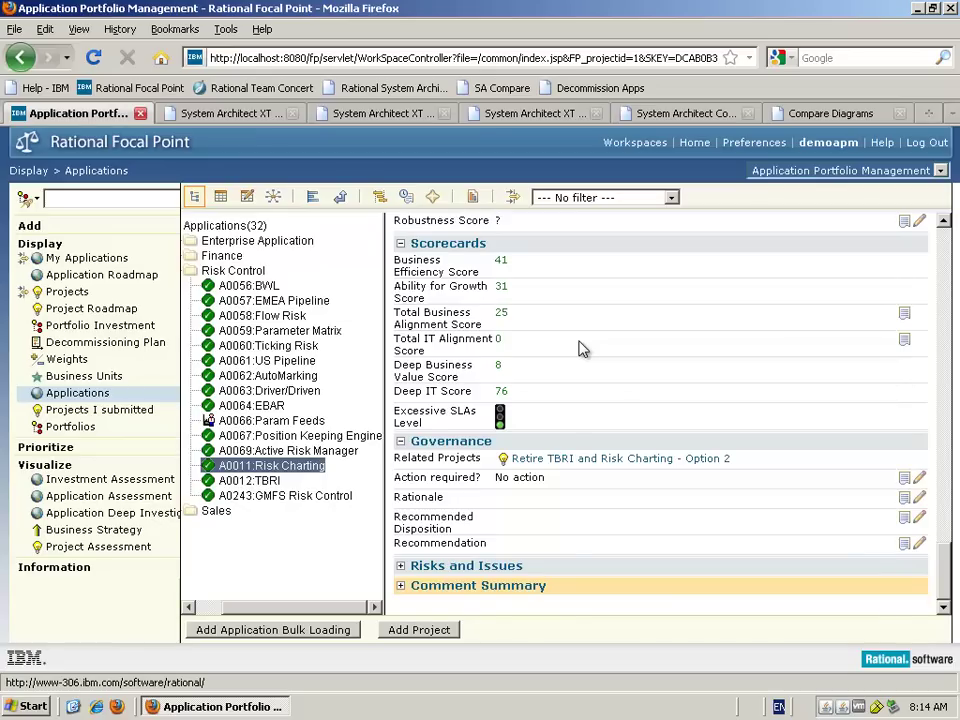
- In System Architect XT, view the organization chart and process hierarchy, and trace the Risk Charting and TBRI relationships in the Risk Control Applications diagram
click(228, 114)
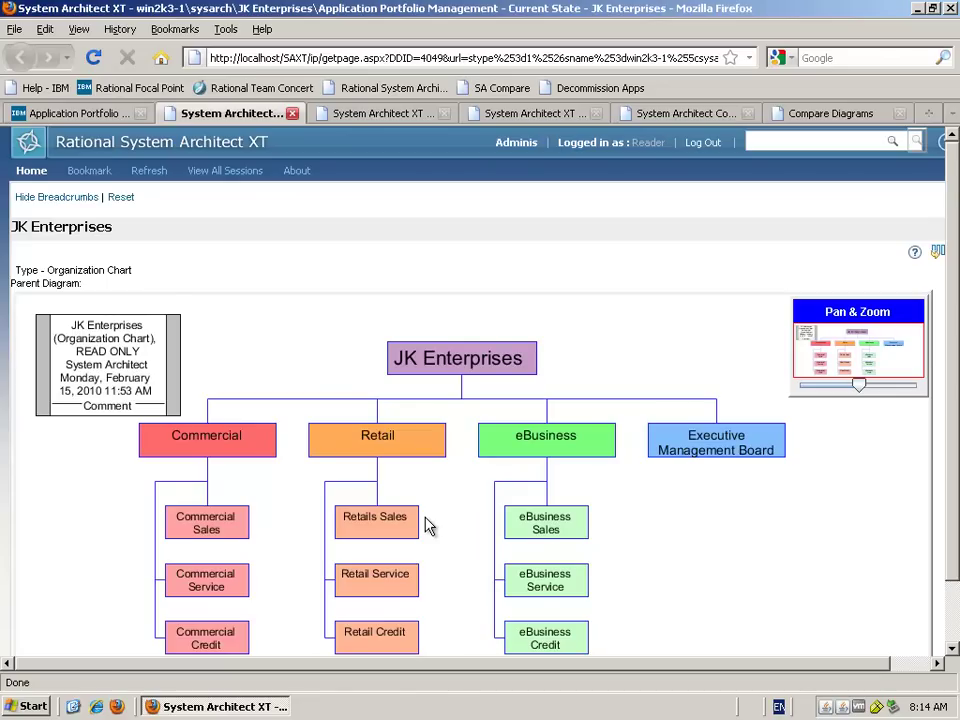
click(413, 115)
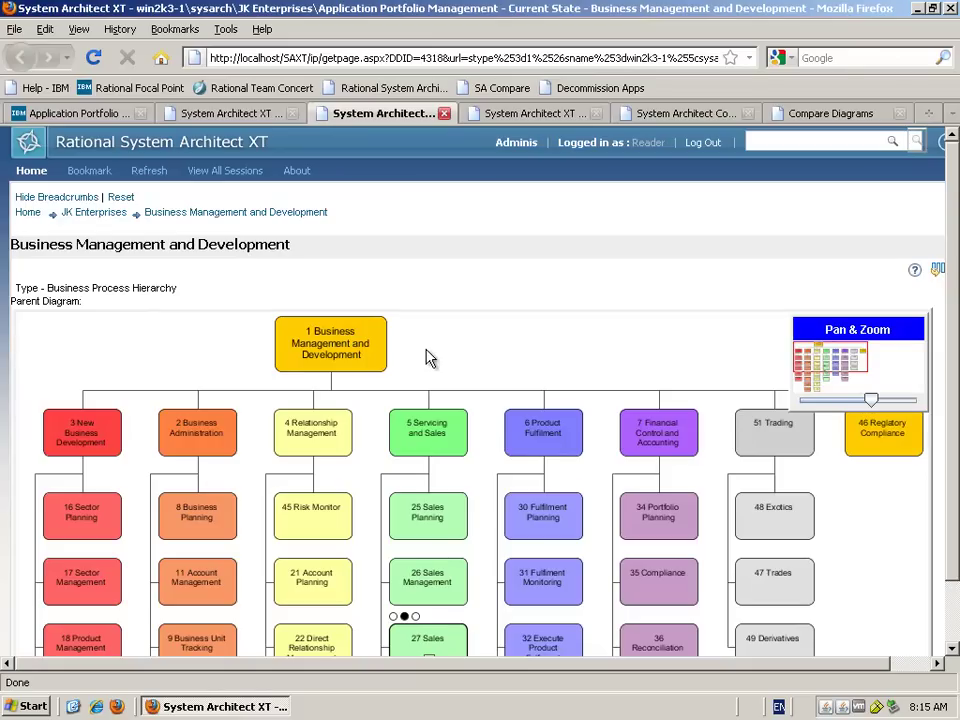
click(520, 114)
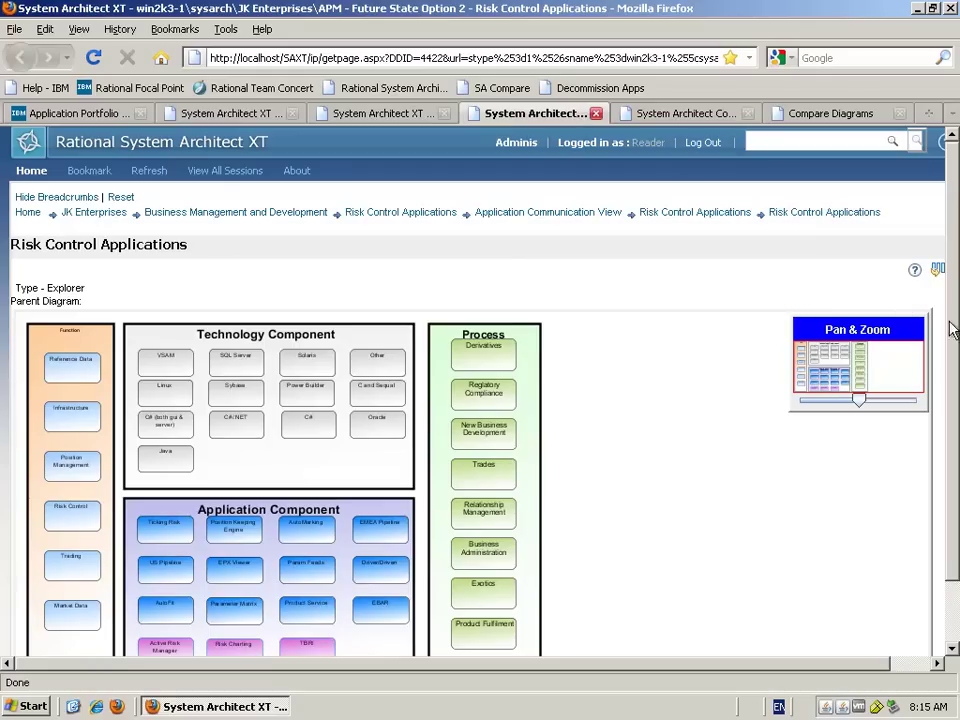
scroll(950, 345, down, 2)
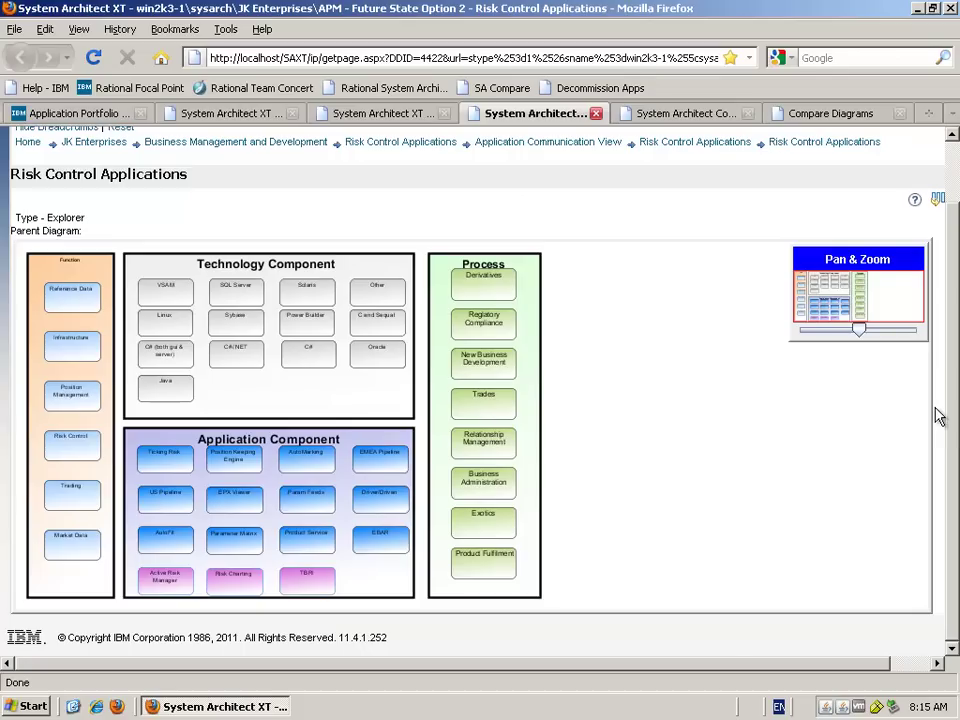
mouse_move(240, 595)
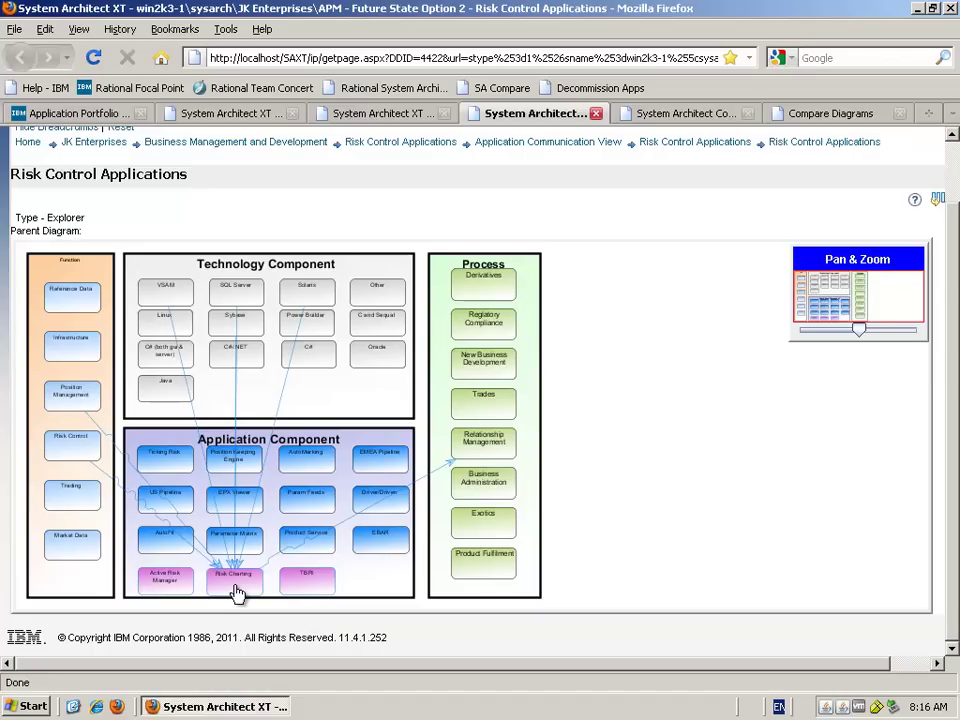
mouse_move(306, 589)
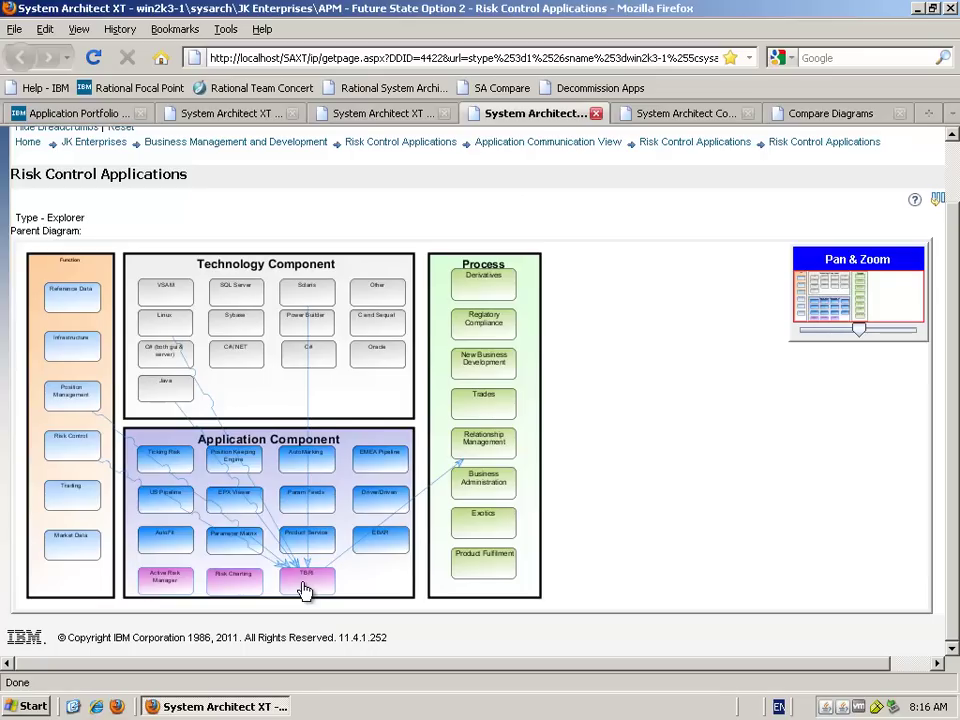
- Switch to the System Architect Encyclopedia Compare report and examine the GMFS Risk Control application component's differences between the two encyclopedias
click(686, 116)
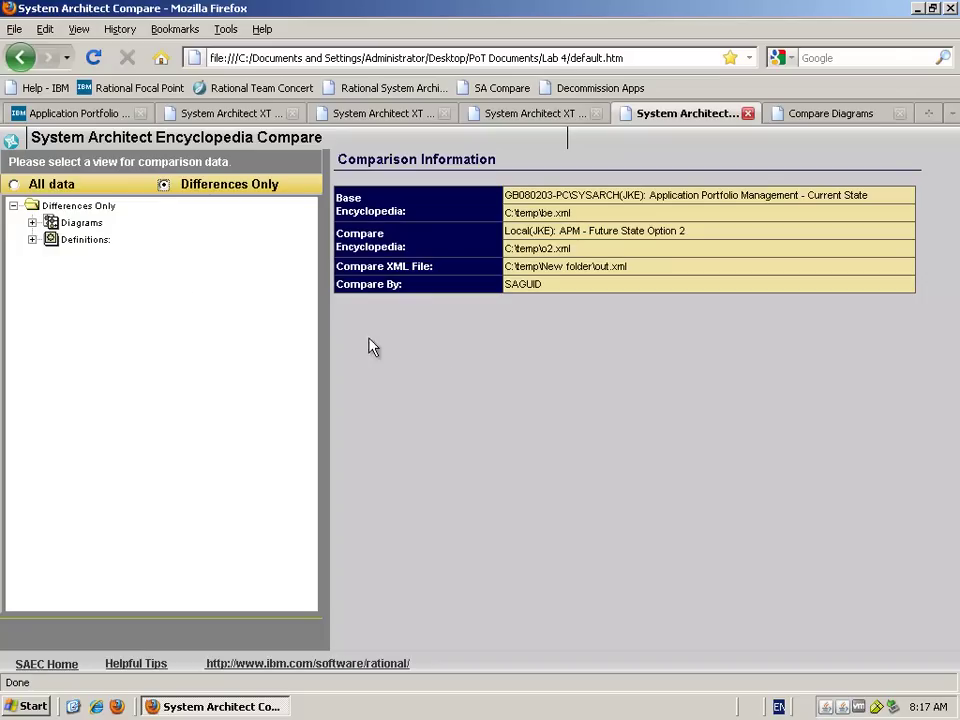
click(32, 240)
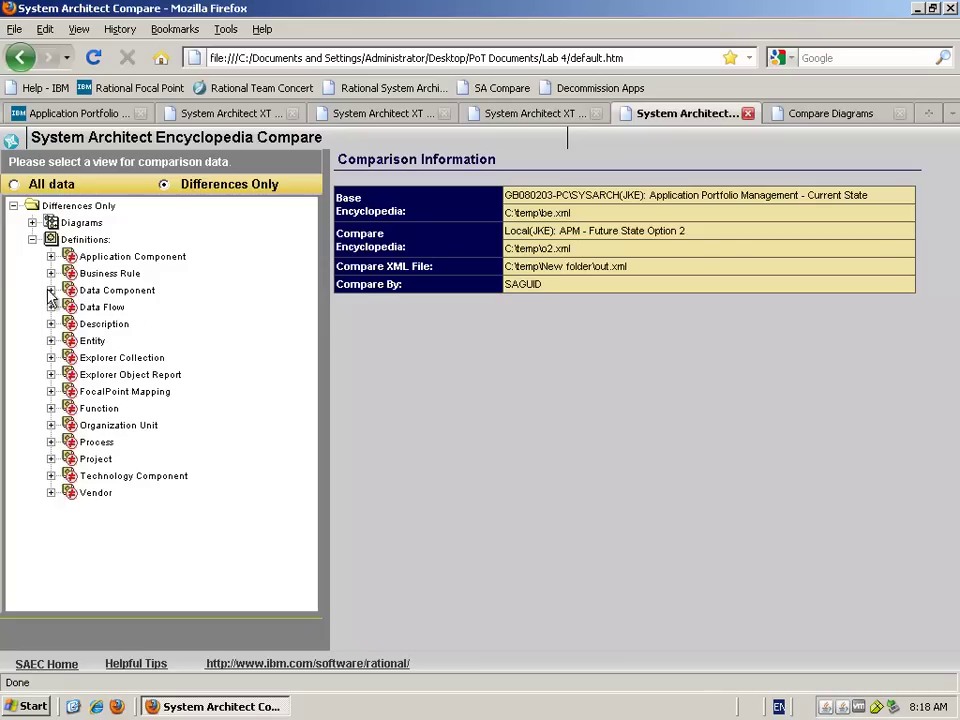
click(51, 256)
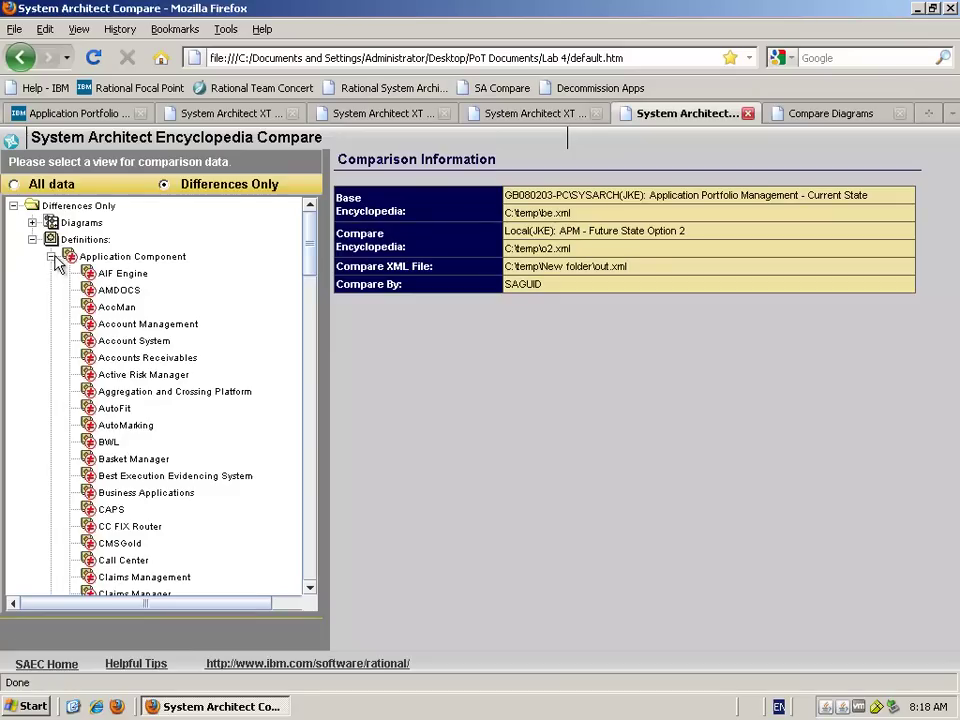
drag(312, 266, 297, 383)
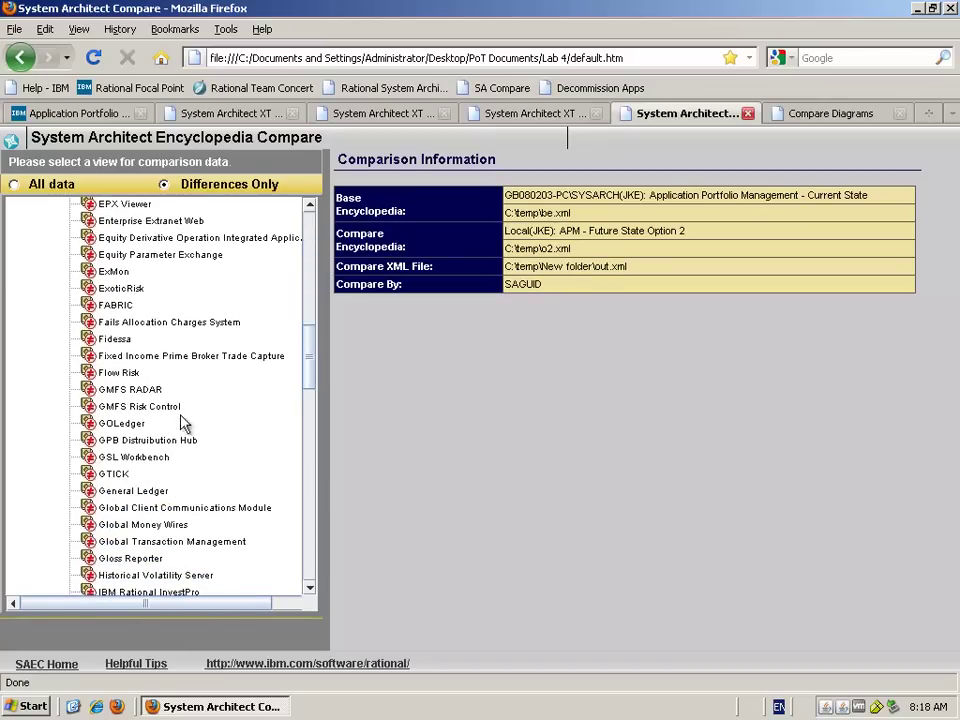
click(150, 408)
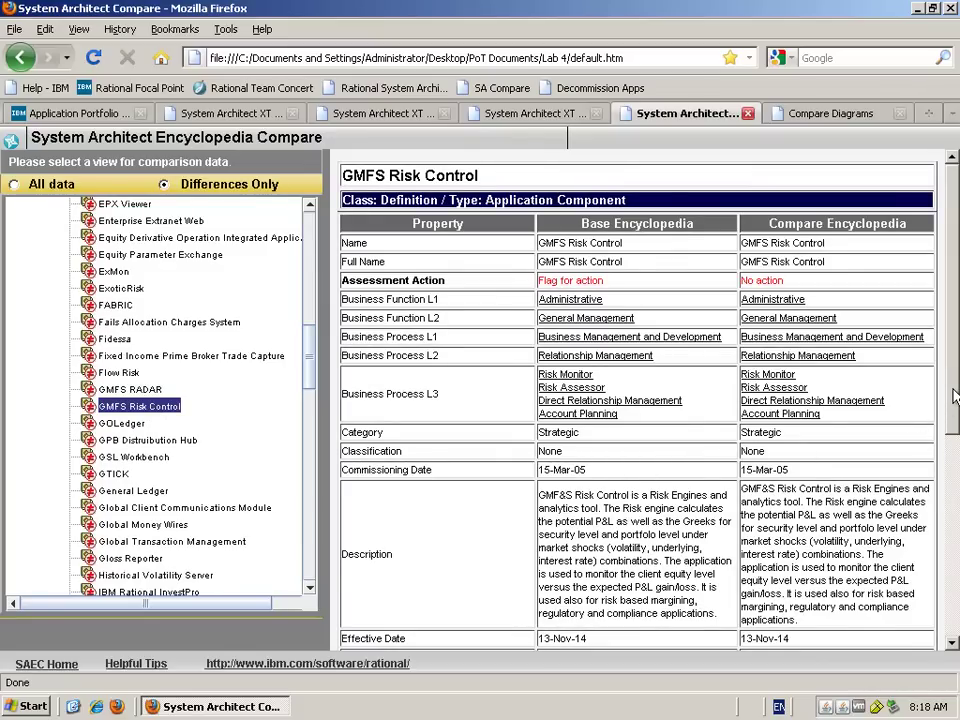
drag(955, 397, 930, 597)
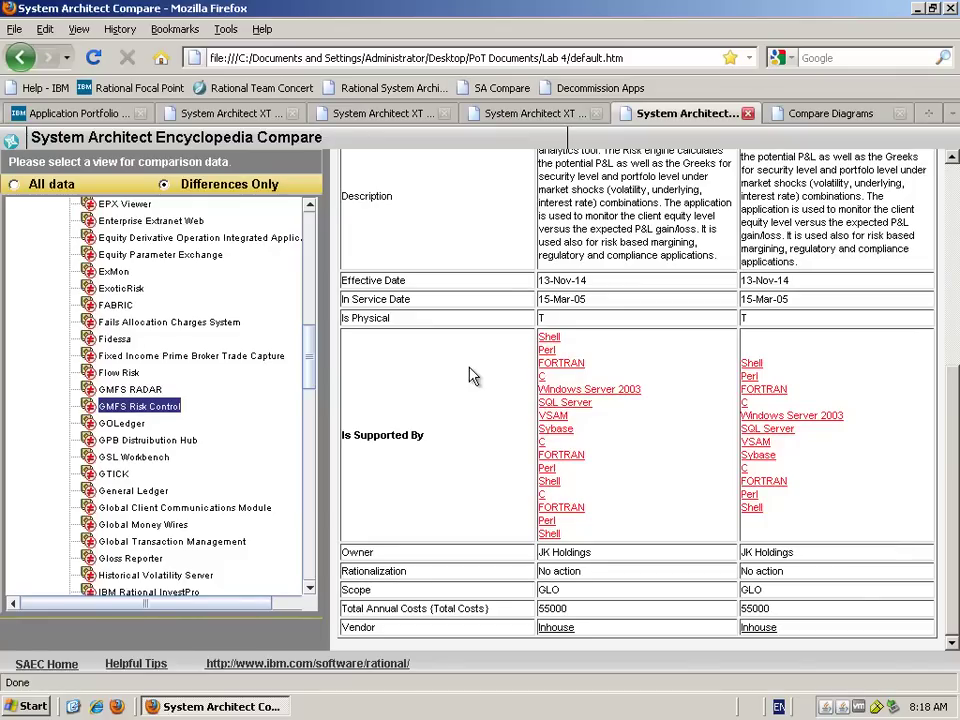
- Collapse the Application Component definitions in the comparison tree and expand the Entity definitions
drag(313, 378, 313, 212)
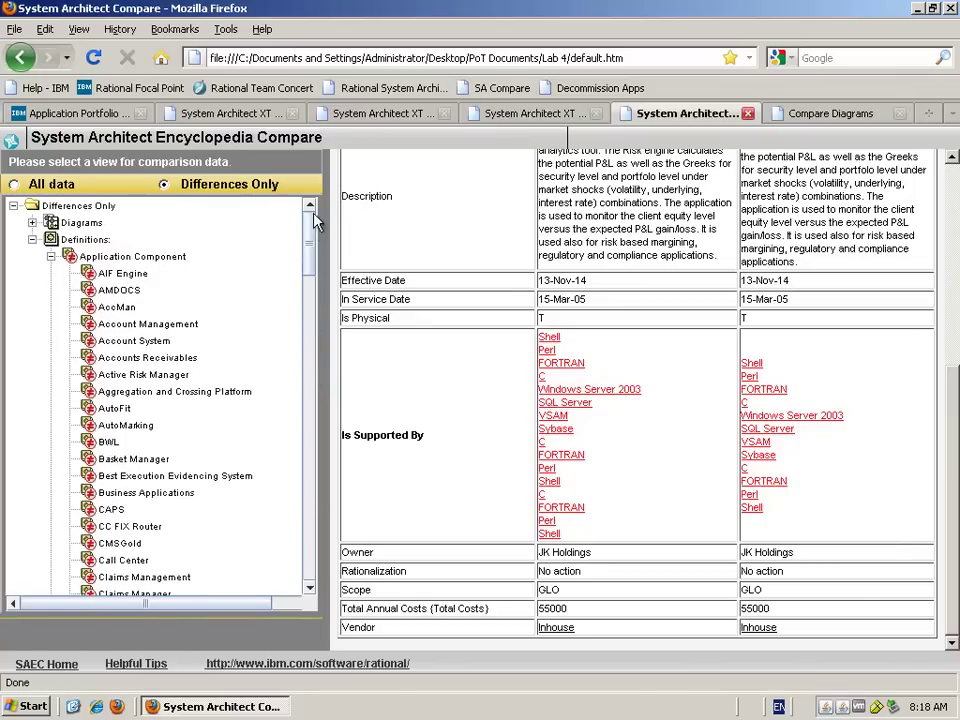
click(50, 256)
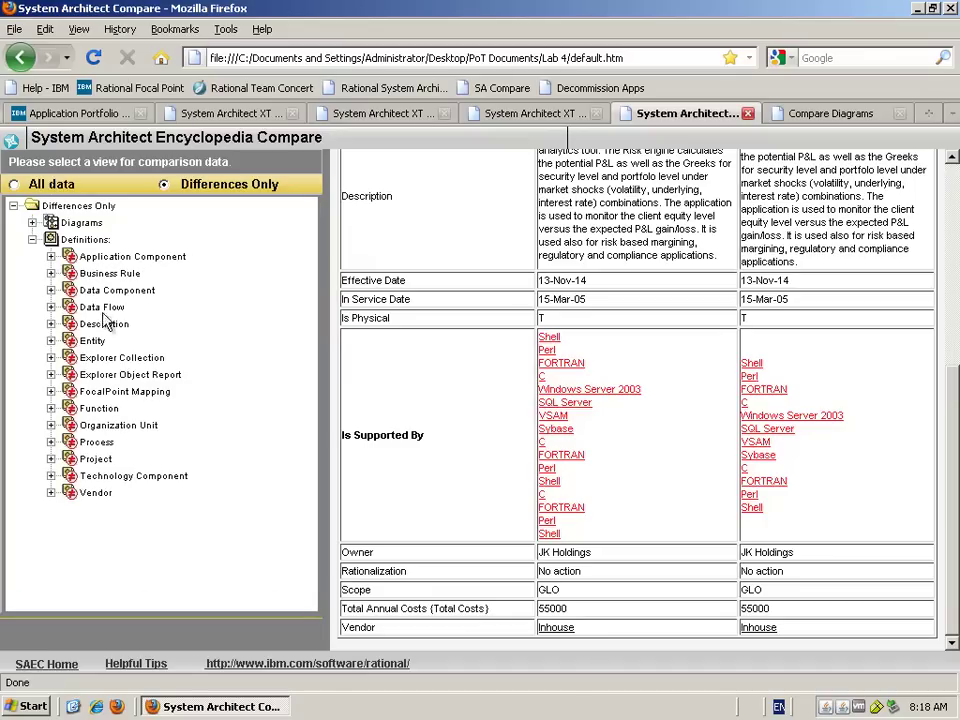
click(50, 341)
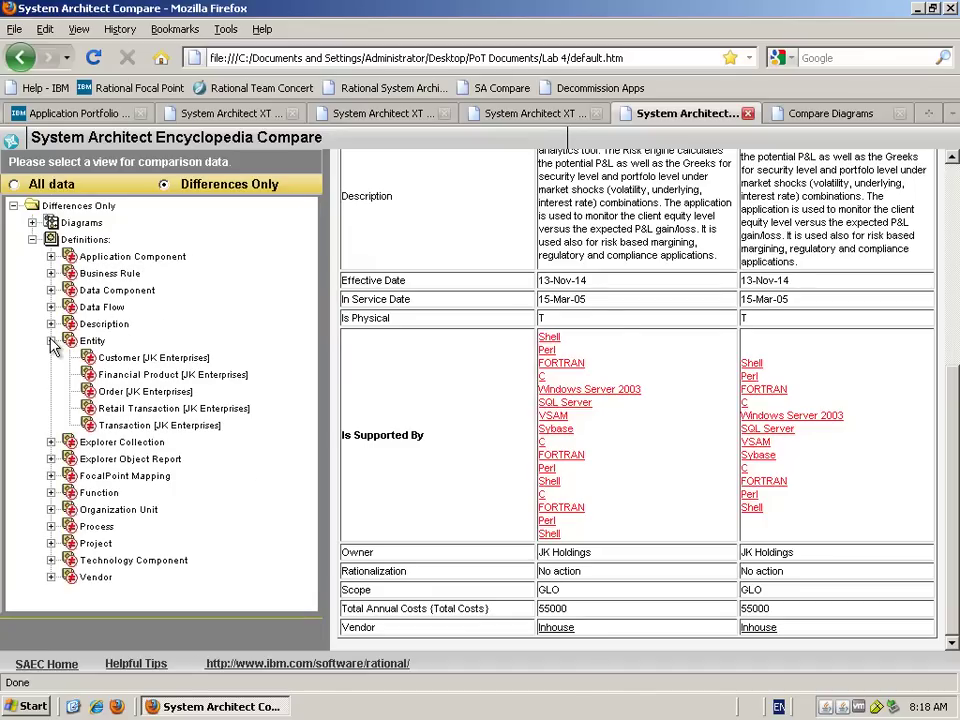
- Examine the encyclopedia differences for the Financial Product, Order and Retail Transaction entities, and collapse the Entity definitions
click(115, 376)
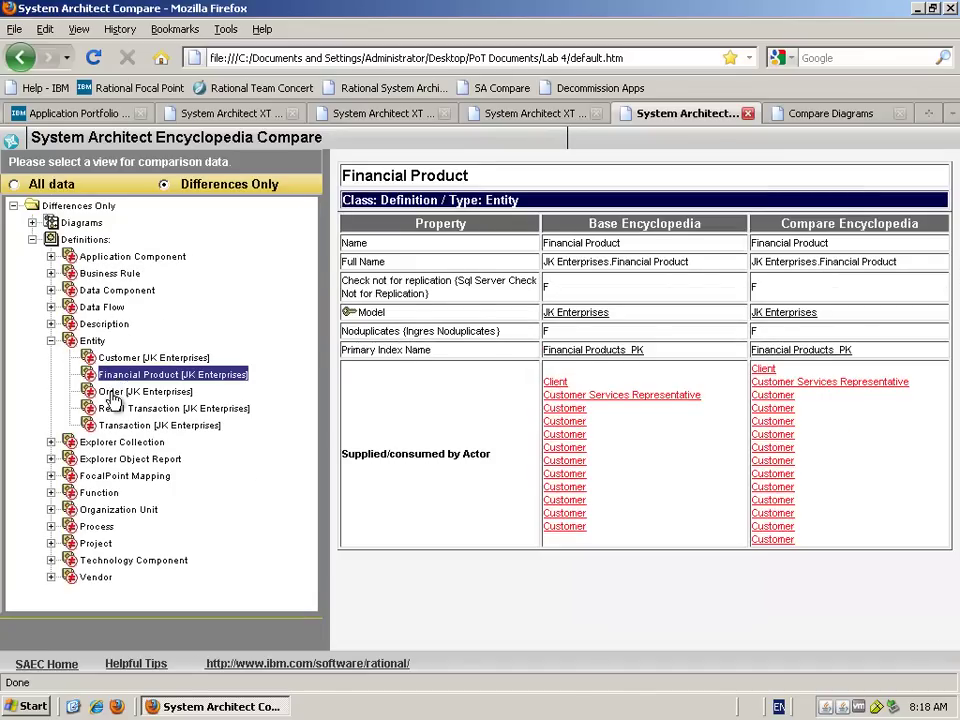
click(112, 391)
click(98, 406)
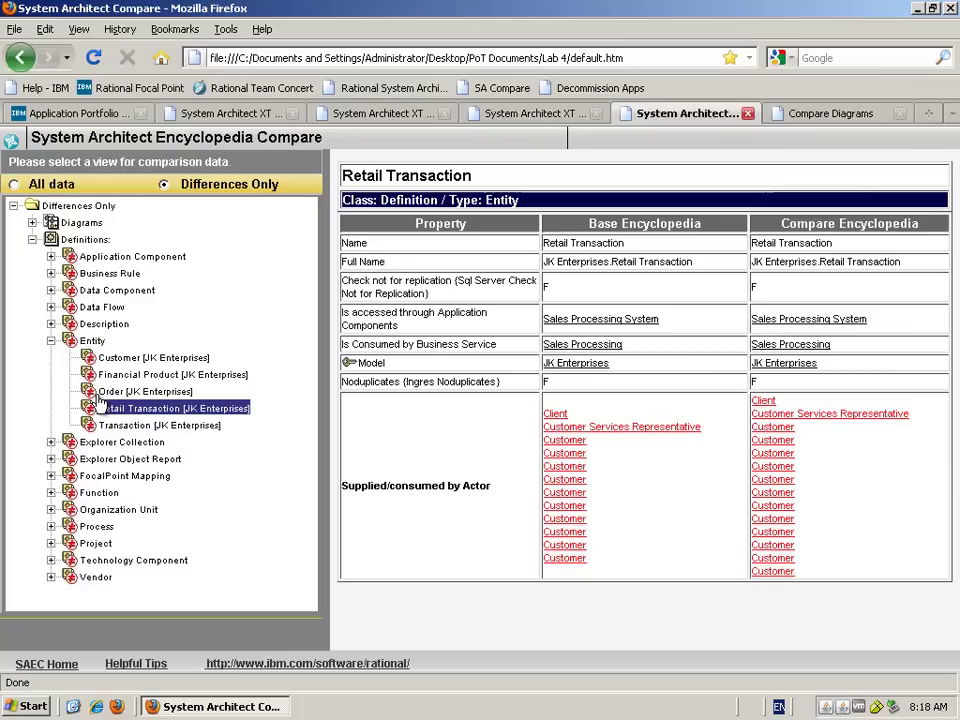
click(50, 341)
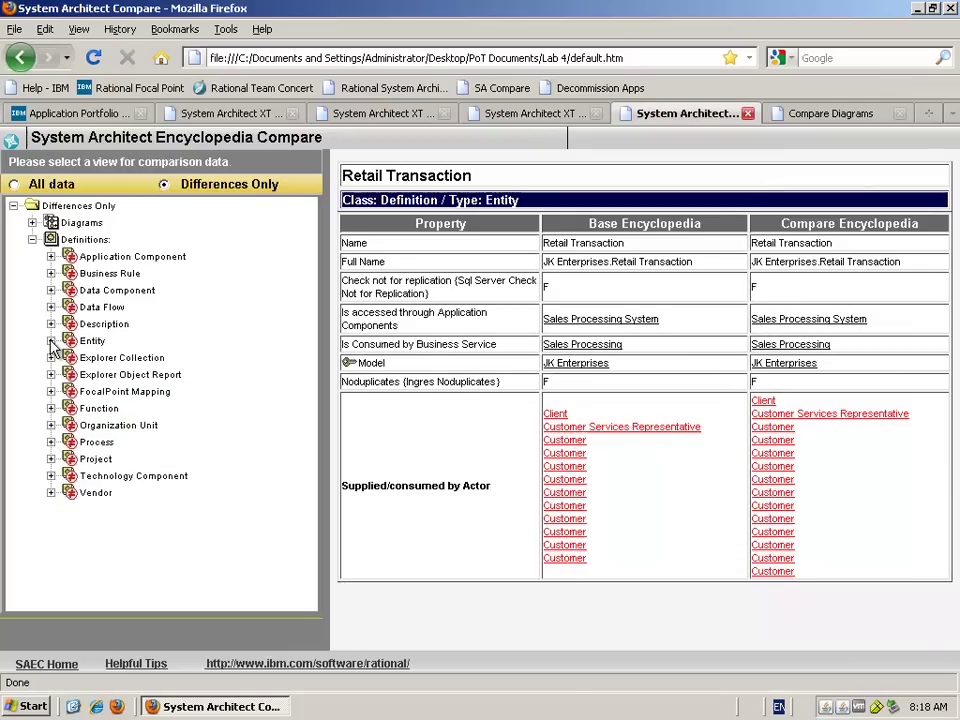
- Examine the GRCS Policy business rule's differences between the two encyclopedias and collapse the Definitions branch
click(50, 273)
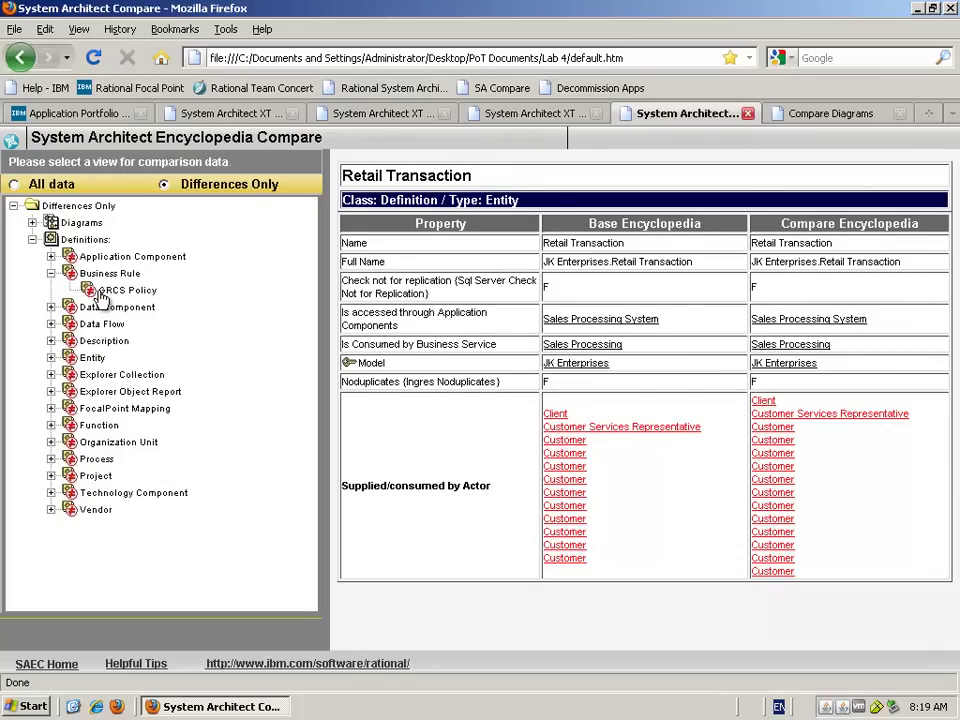
click(118, 290)
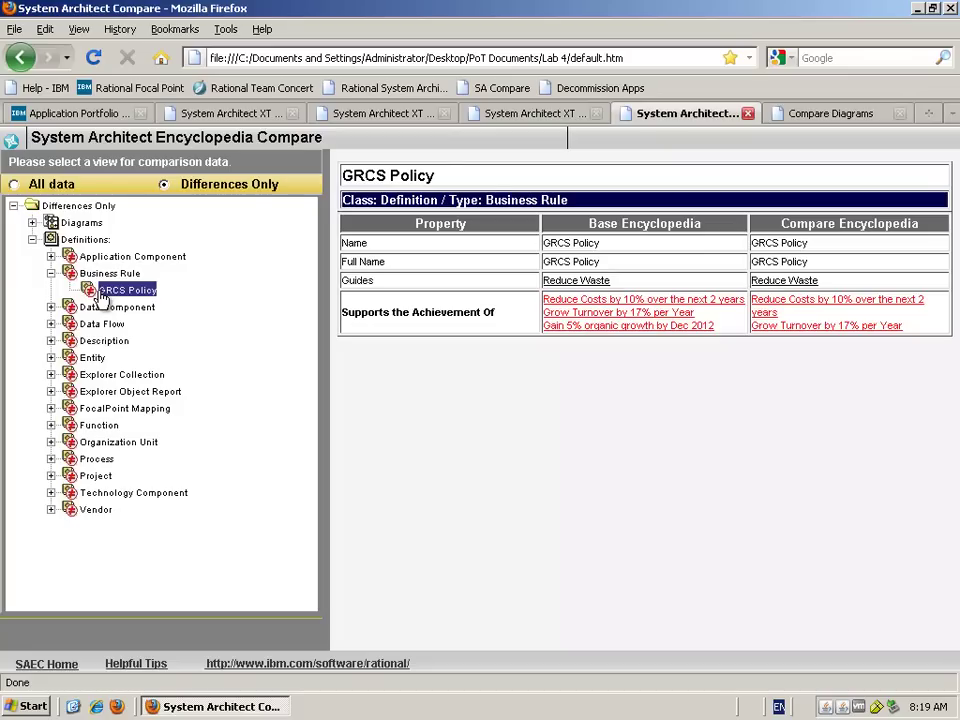
click(32, 240)
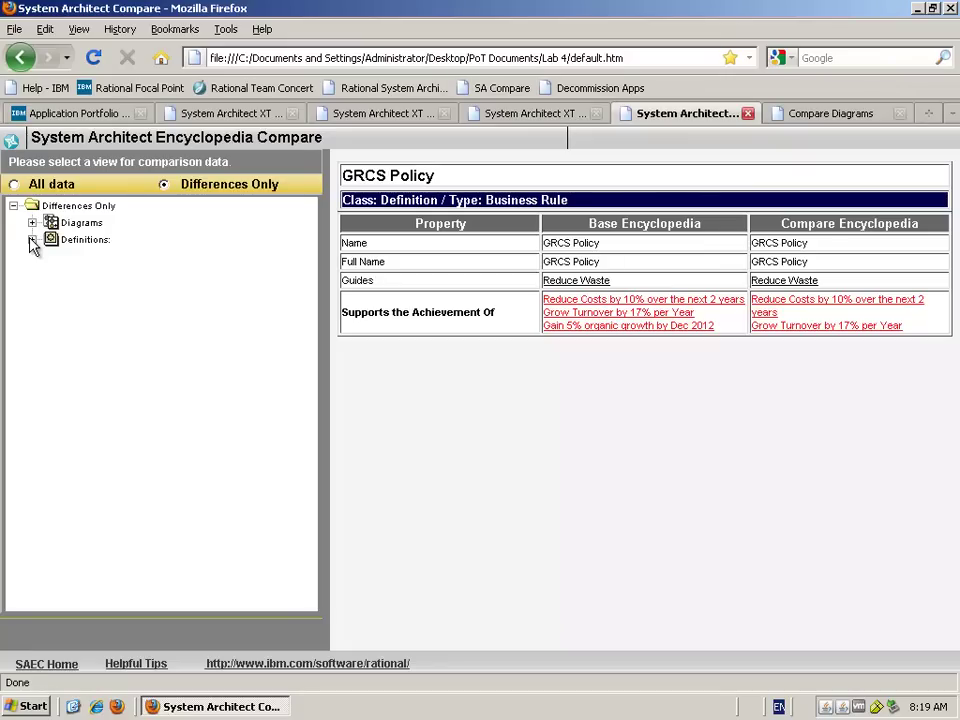
- Switch to the Compare Diagrams report and examine the Applications for Assessment diagram and its tactical, strategic and legacy legend
click(818, 116)
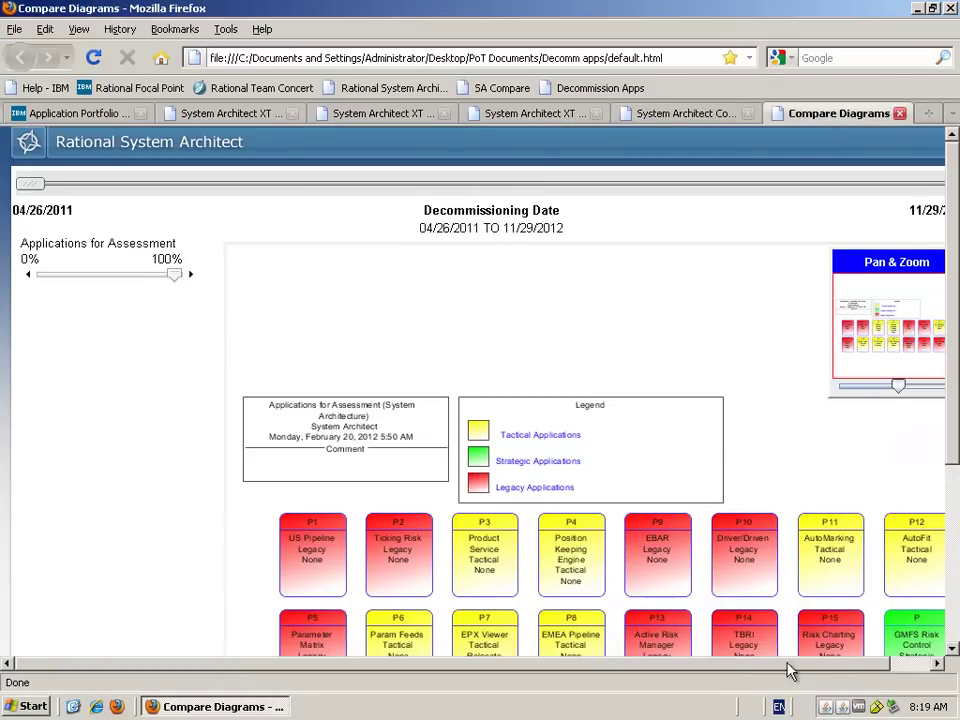
drag(788, 664, 831, 666)
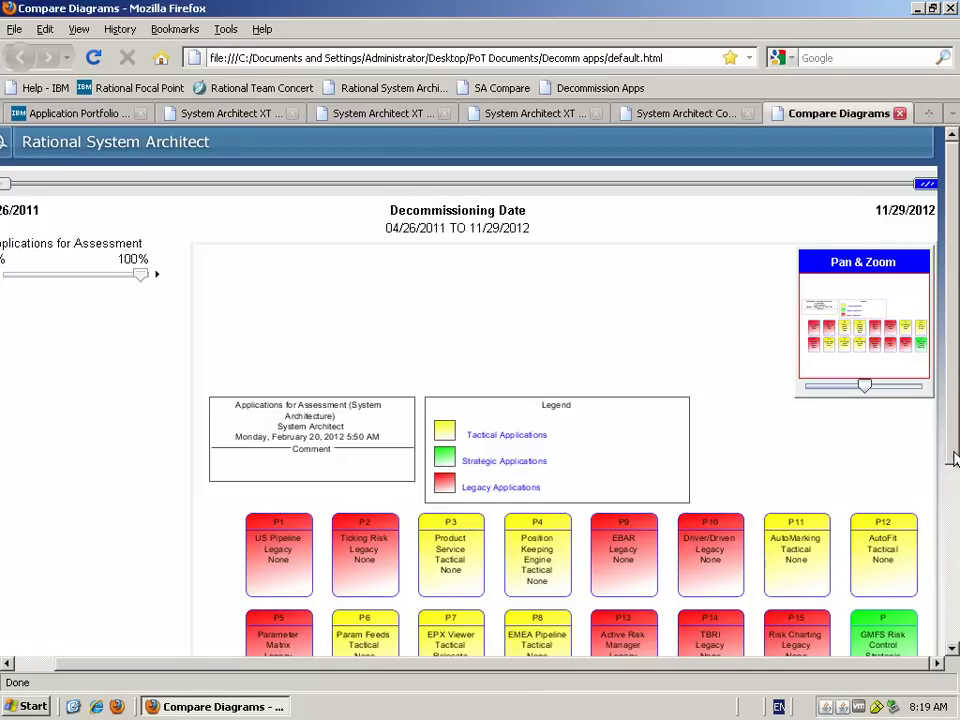
scroll(953, 458, down, 3)
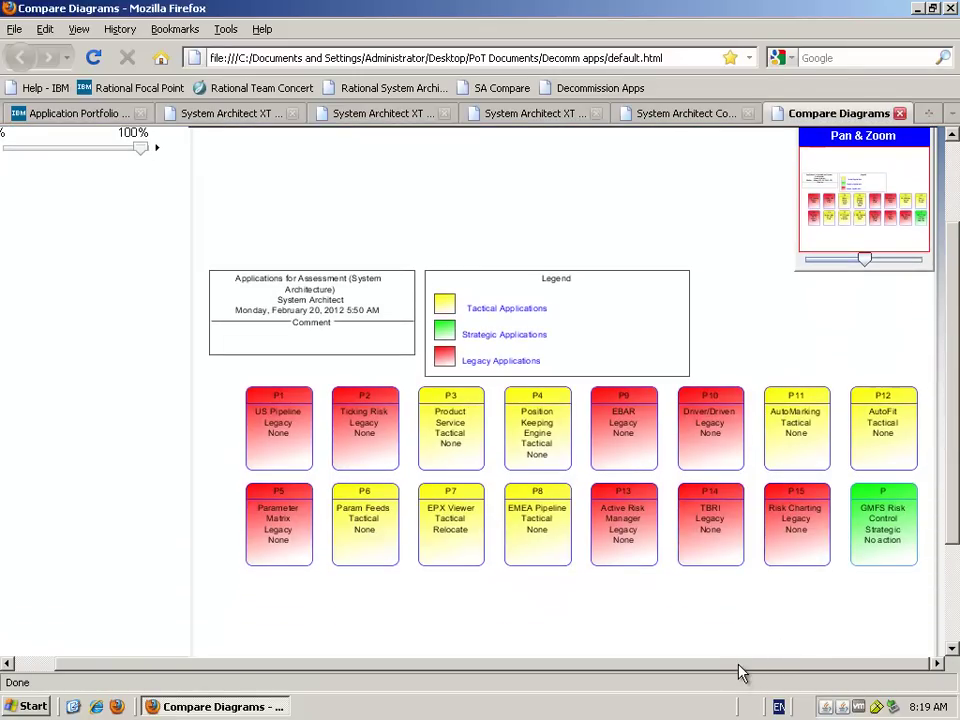
drag(739, 665, 651, 665)
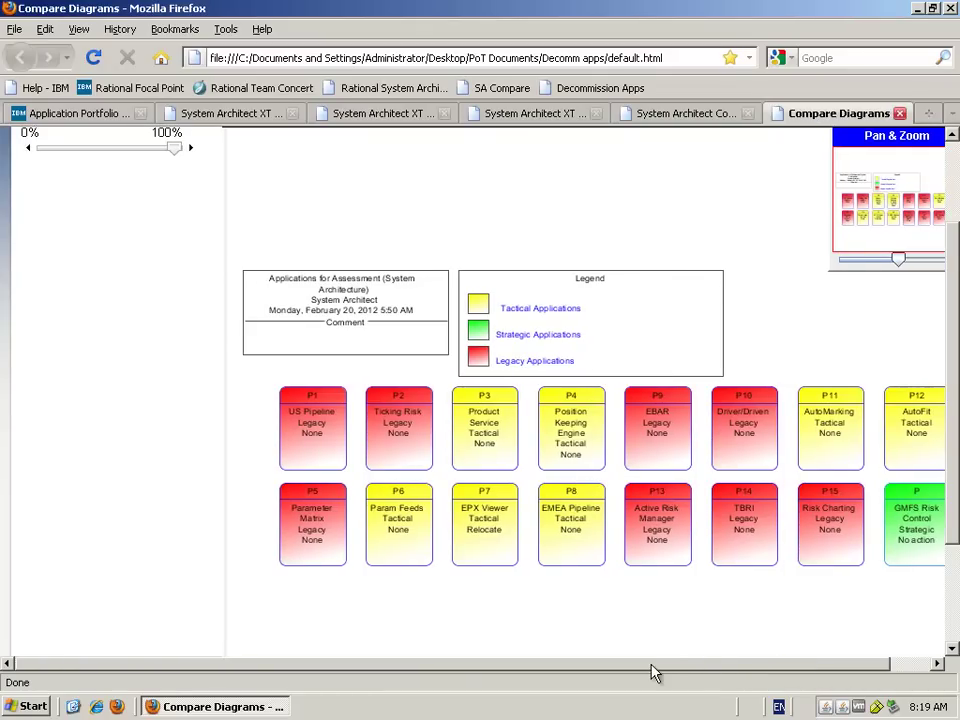
scroll(921, 564, up, 2)
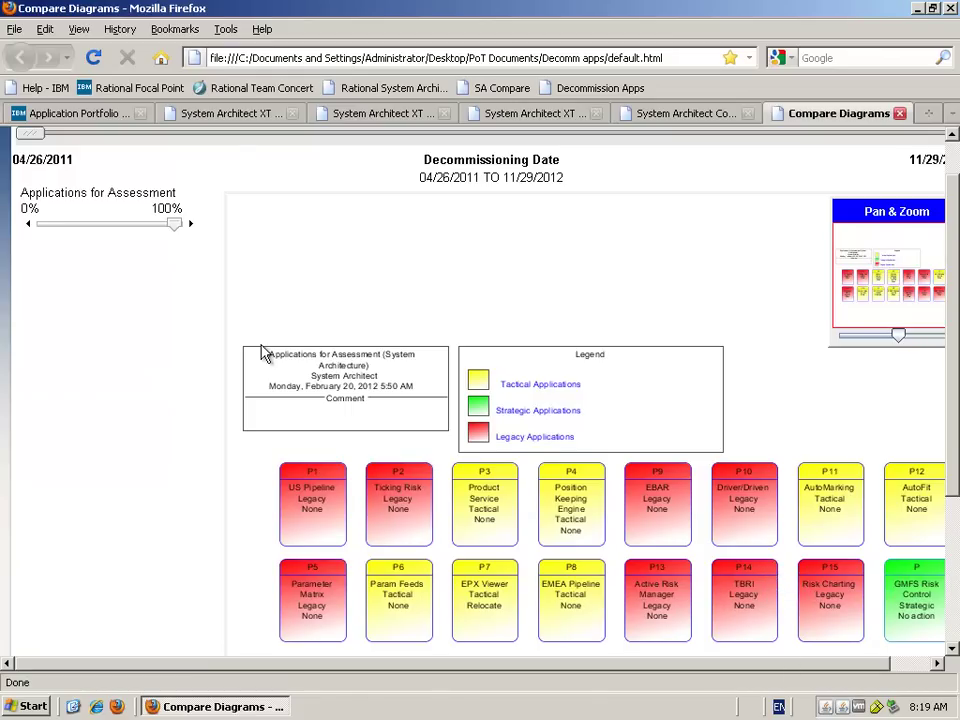
- Advance the start of the decommissioning date range to 01/03/2012 and on to 11/12/2012 to see which applications remain
drag(31, 141, 432, 166)
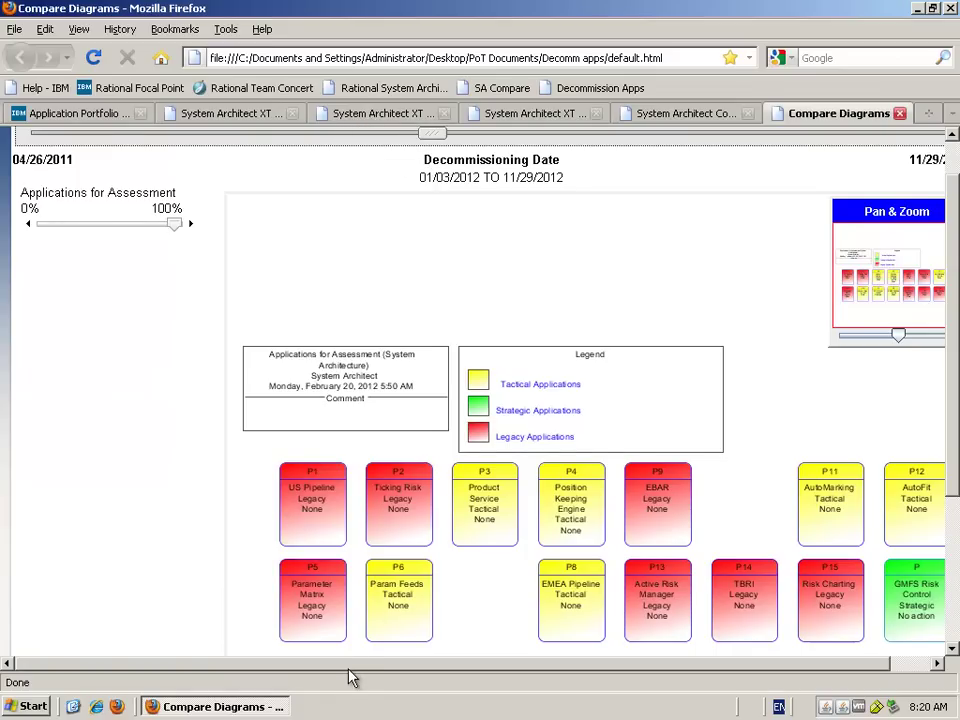
drag(352, 665, 388, 666)
drag(405, 128, 902, 145)
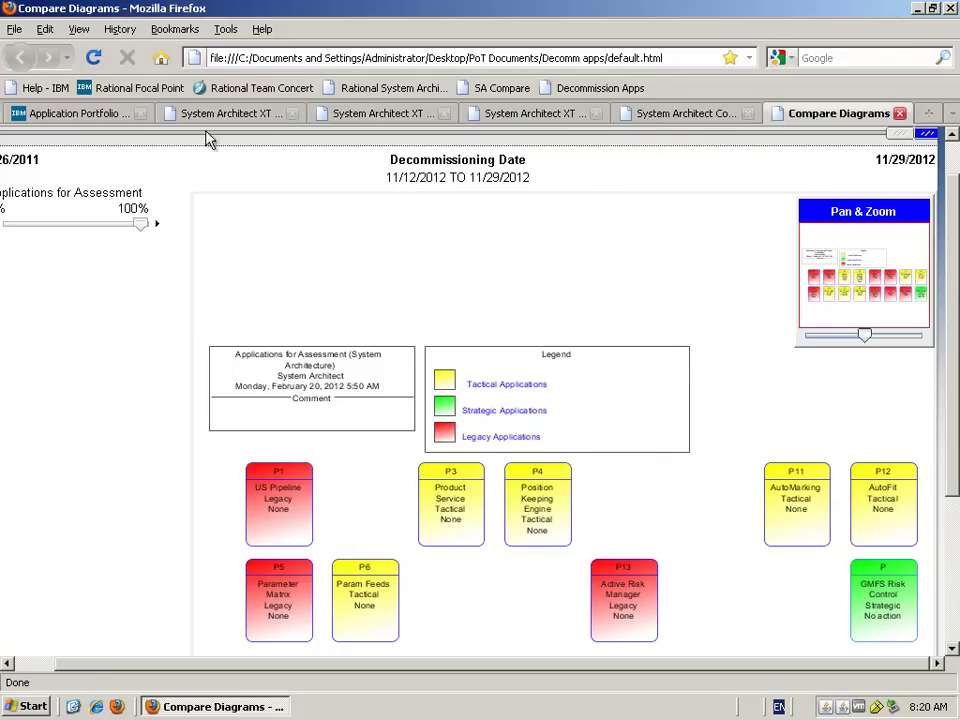
- Switch back to Rational Focal Point and view the Application Deep Investigation chart
click(100, 115)
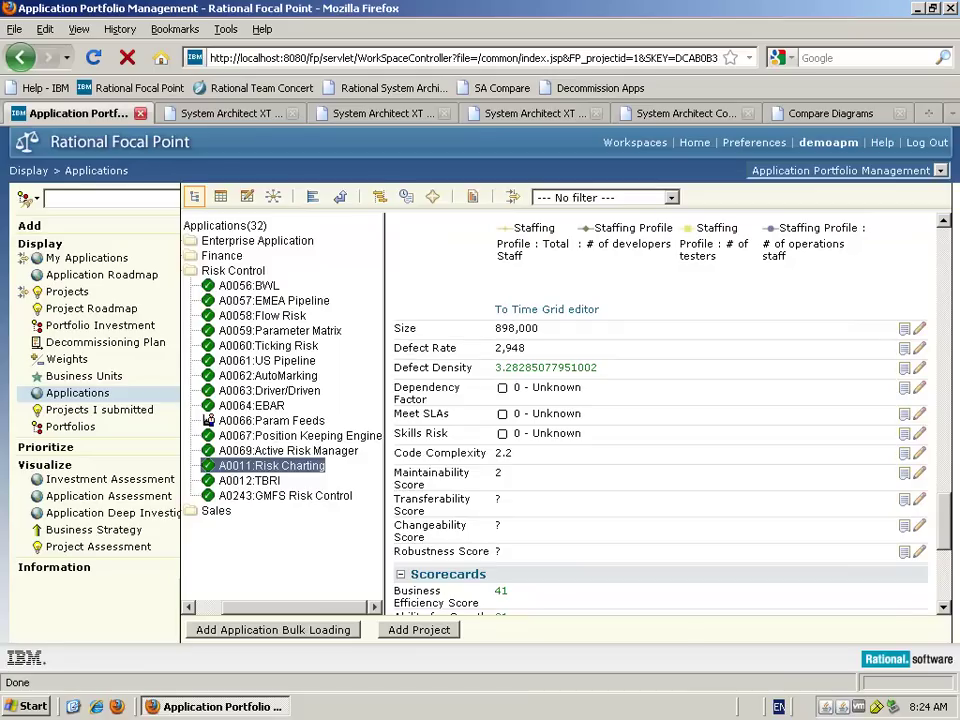
click(150, 515)
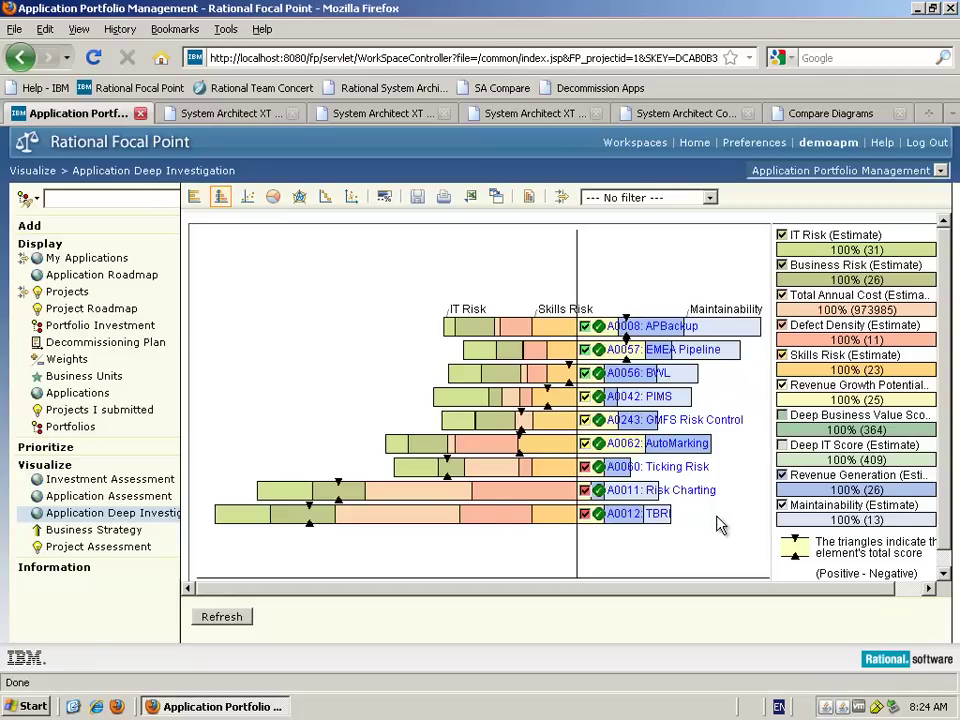
- Open the Projects view, widen the project list, and compare the Retire TBRI and Risk Charting Option 1 and Option 2 descriptions
click(78, 296)
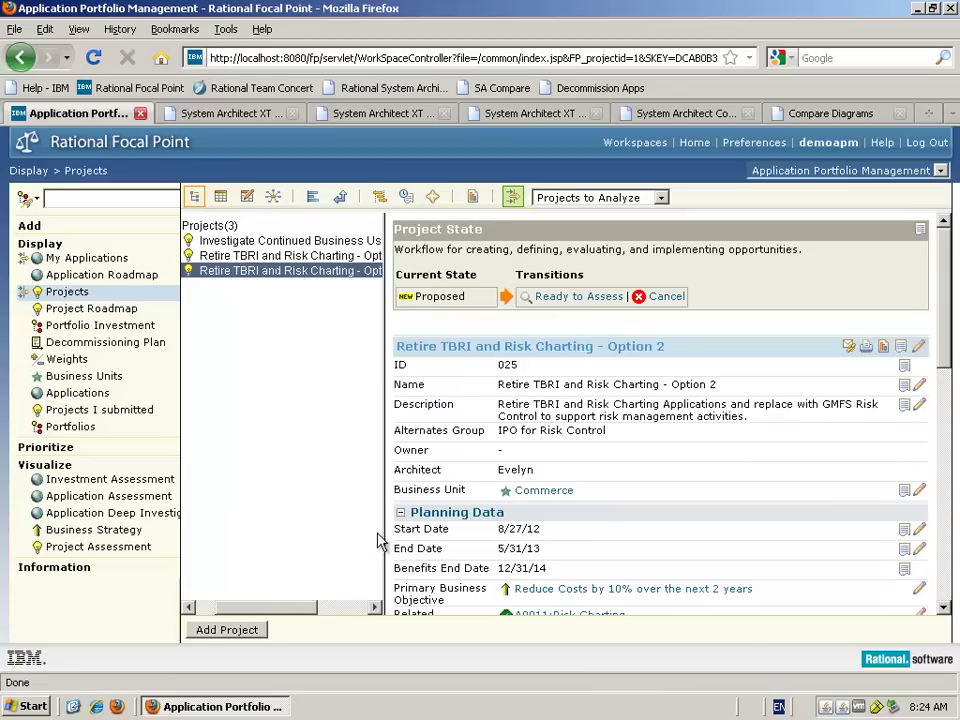
drag(382, 529, 438, 528)
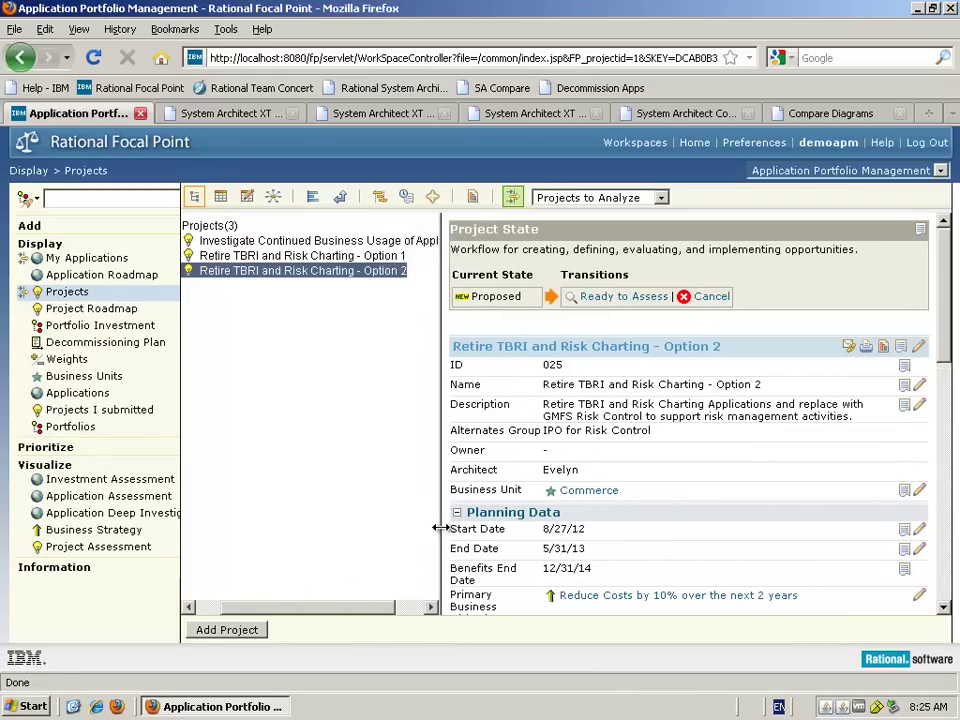
click(246, 258)
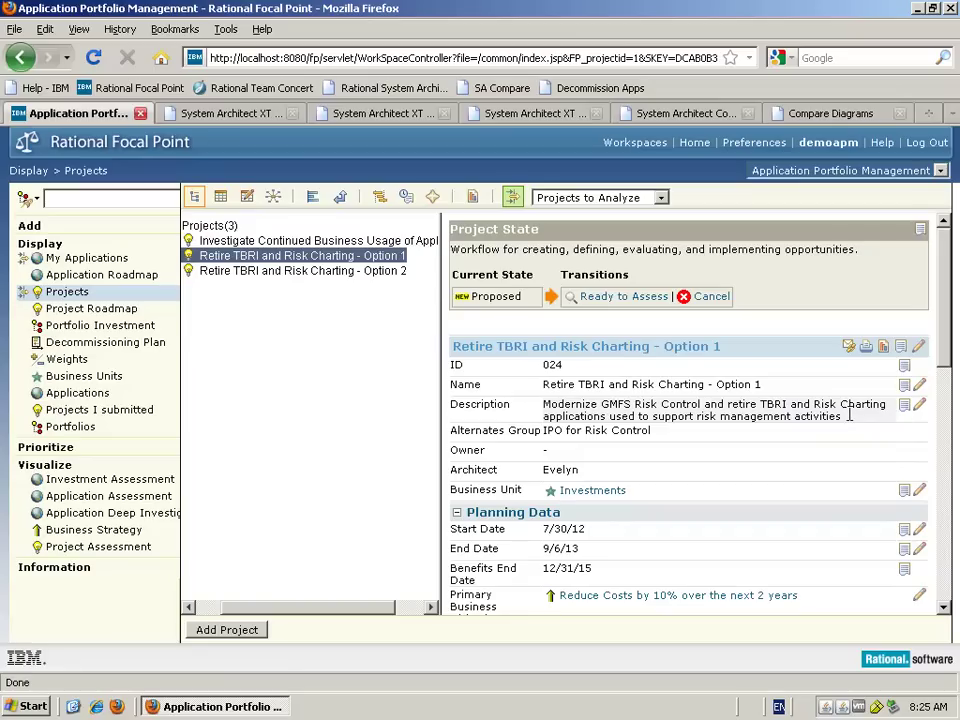
click(328, 274)
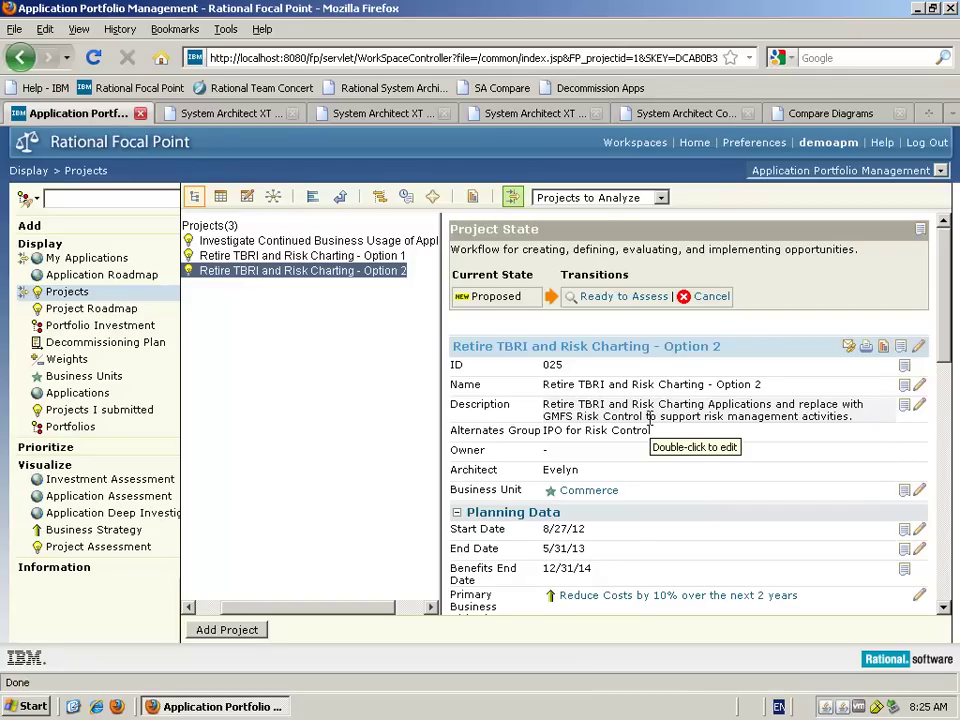
- Review the Planning Data, Scorecard, Business case and Risks sections of the Retire TBRI and Risk Charting - Option 2 project
drag(949, 334, 951, 387)
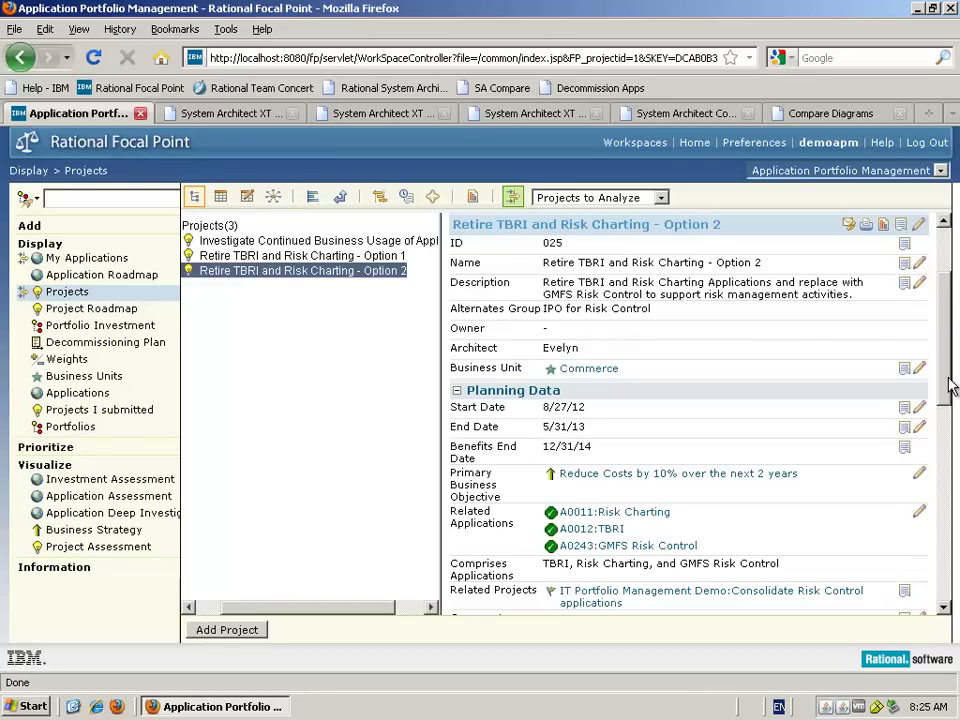
drag(951, 387, 936, 480)
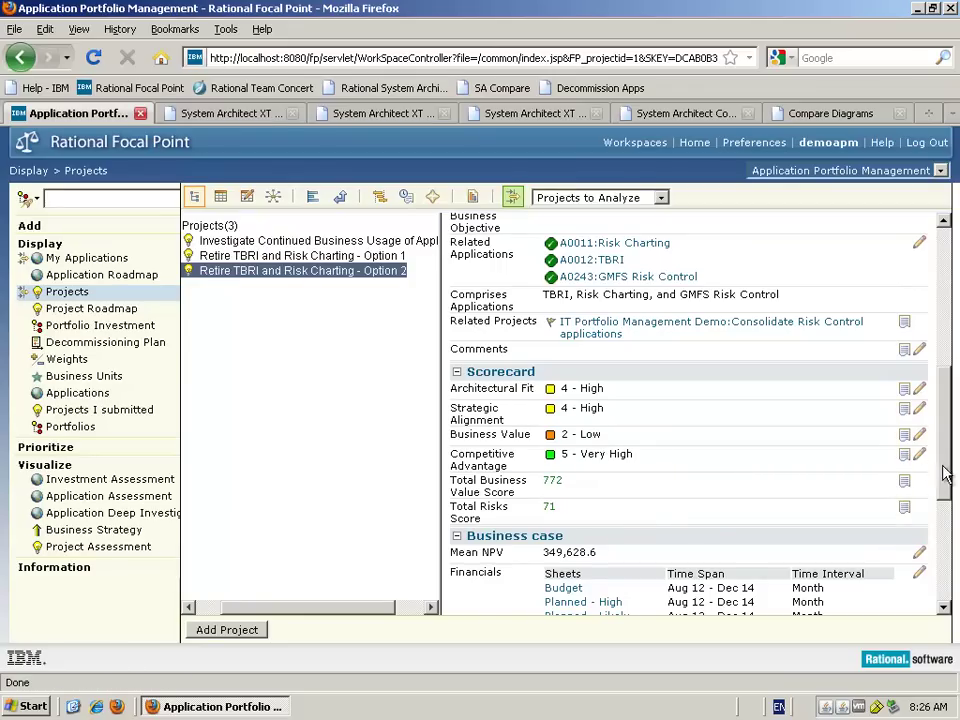
drag(950, 475, 949, 561)
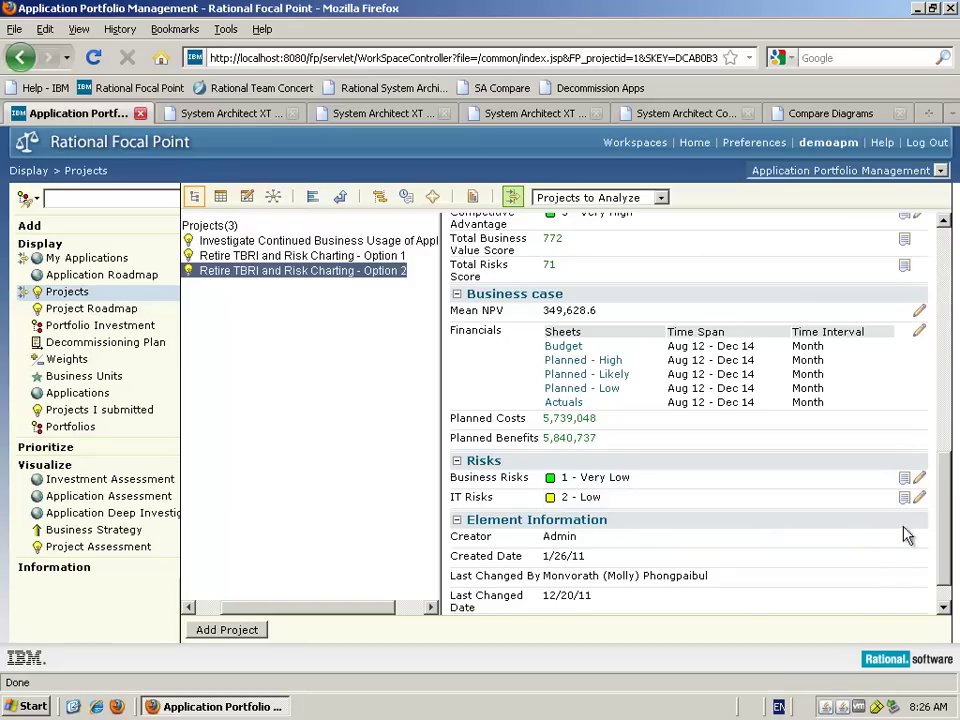
drag(948, 561, 953, 505)
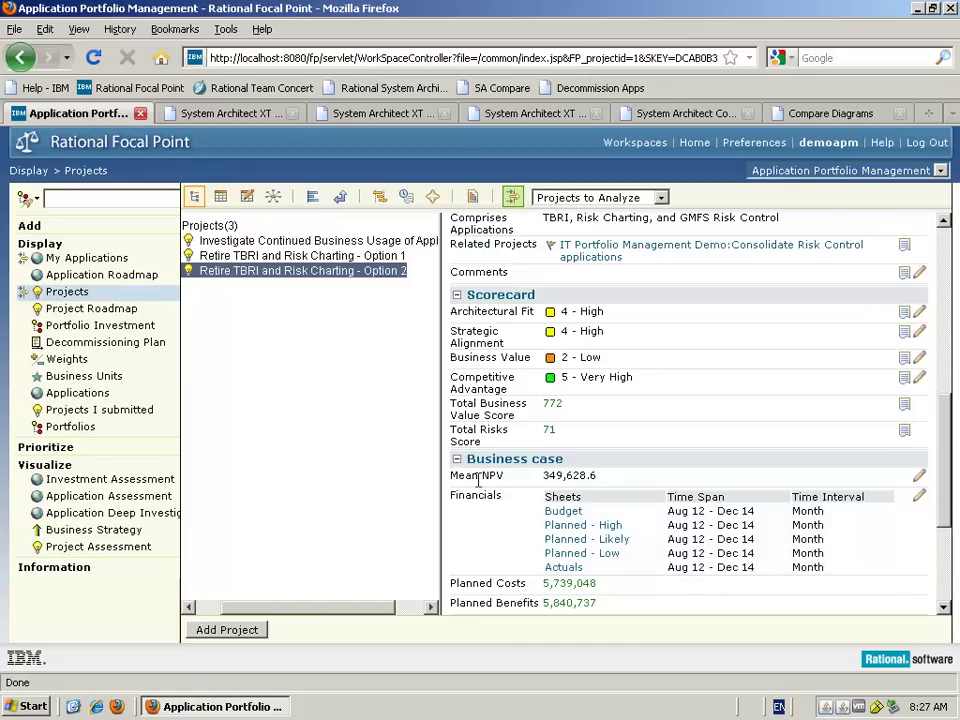
- Open Option 2's Planned - Likely financials, widen the grid area, and examine its software license and development costs
click(600, 541)
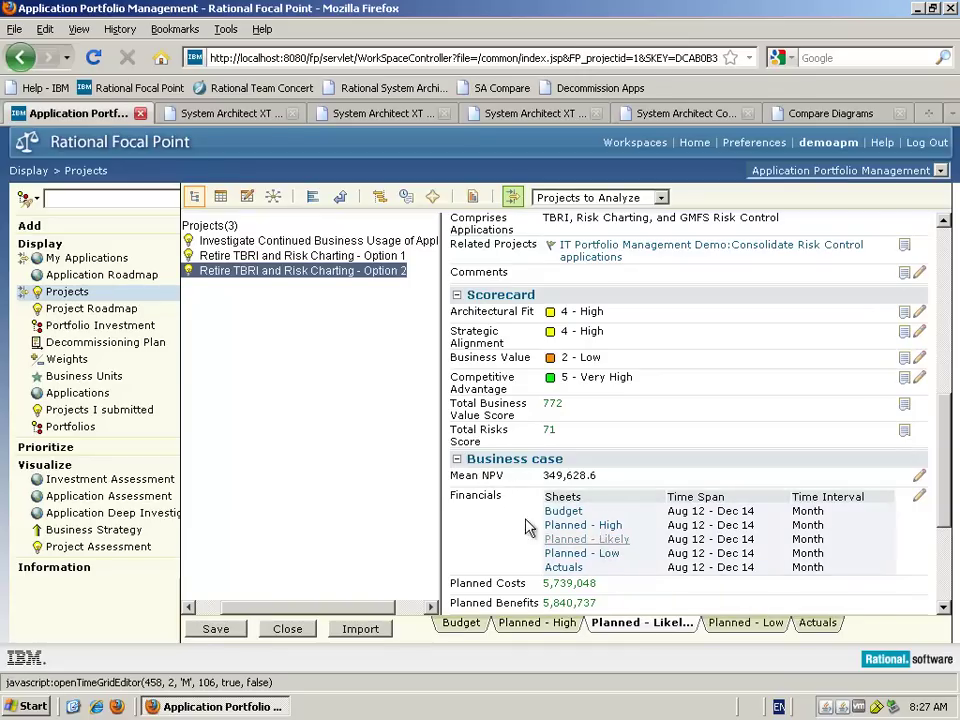
drag(439, 497, 333, 494)
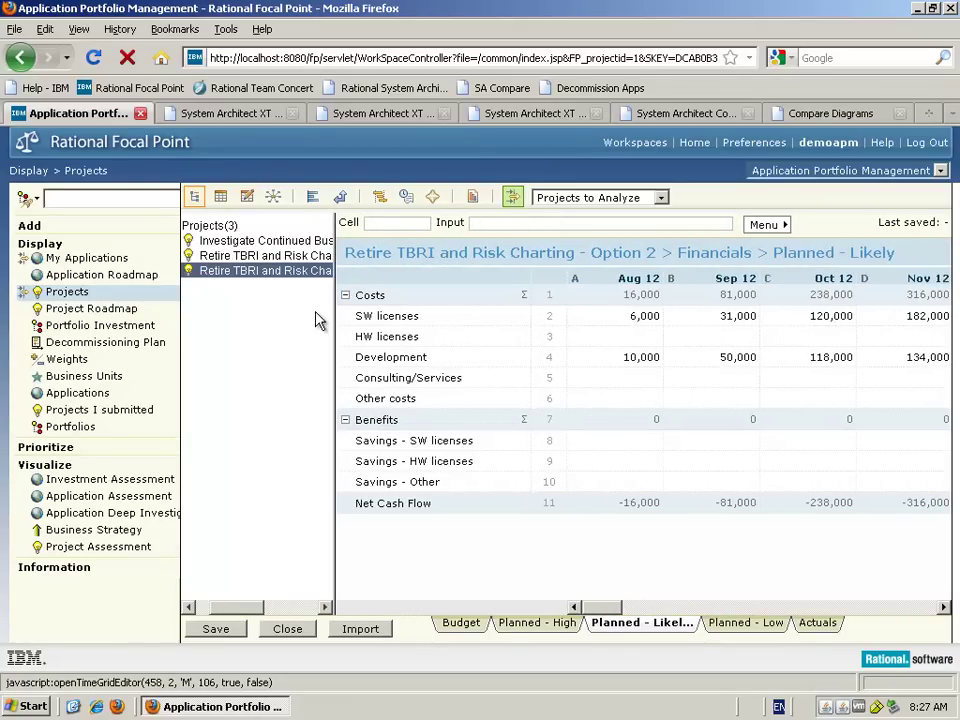
click(641, 319)
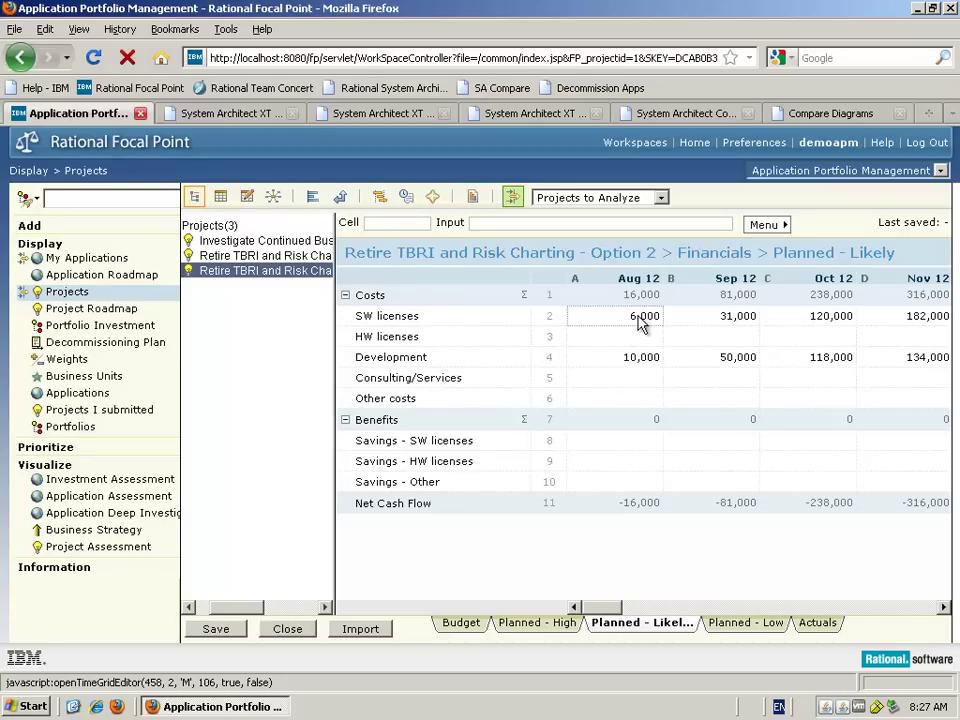
click(641, 366)
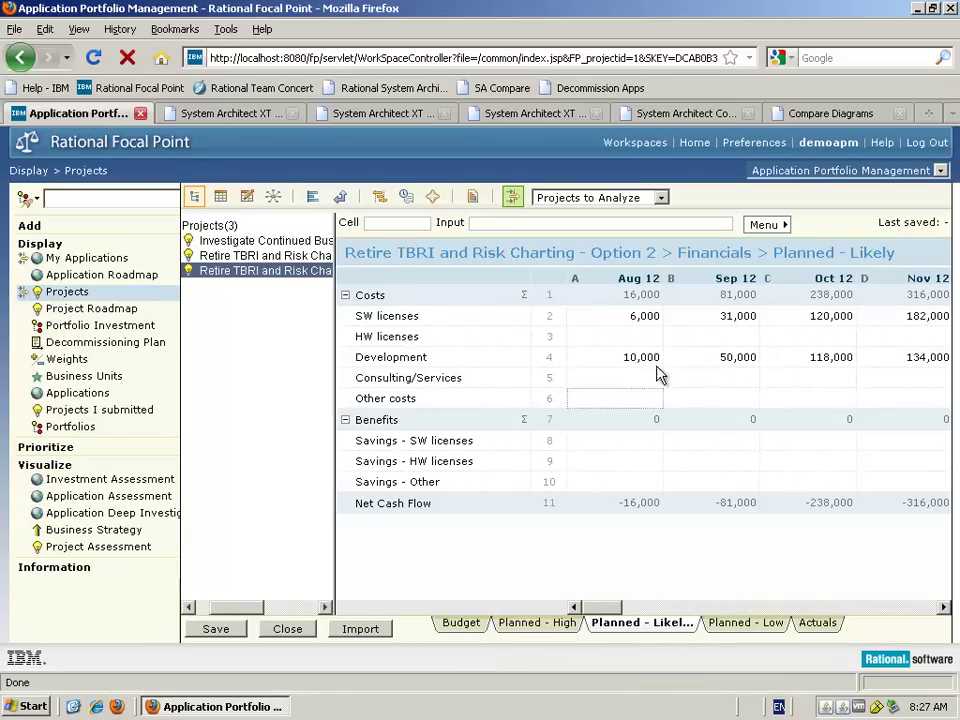
- Open the Investment Analysis for Option 2's financials and view its NPV probability distribution
click(786, 227)
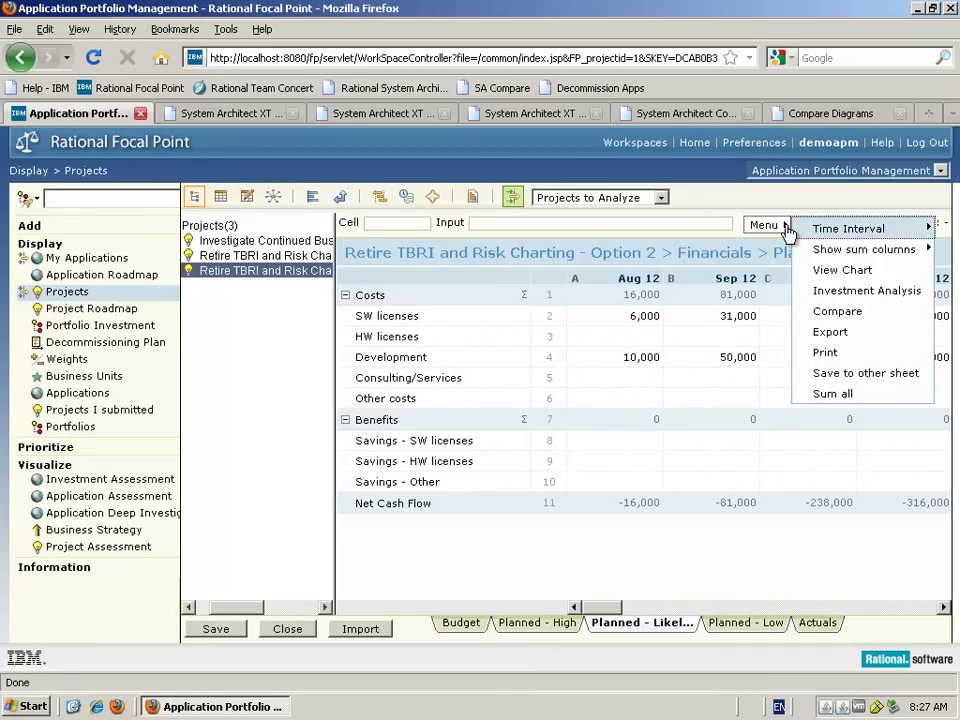
click(834, 294)
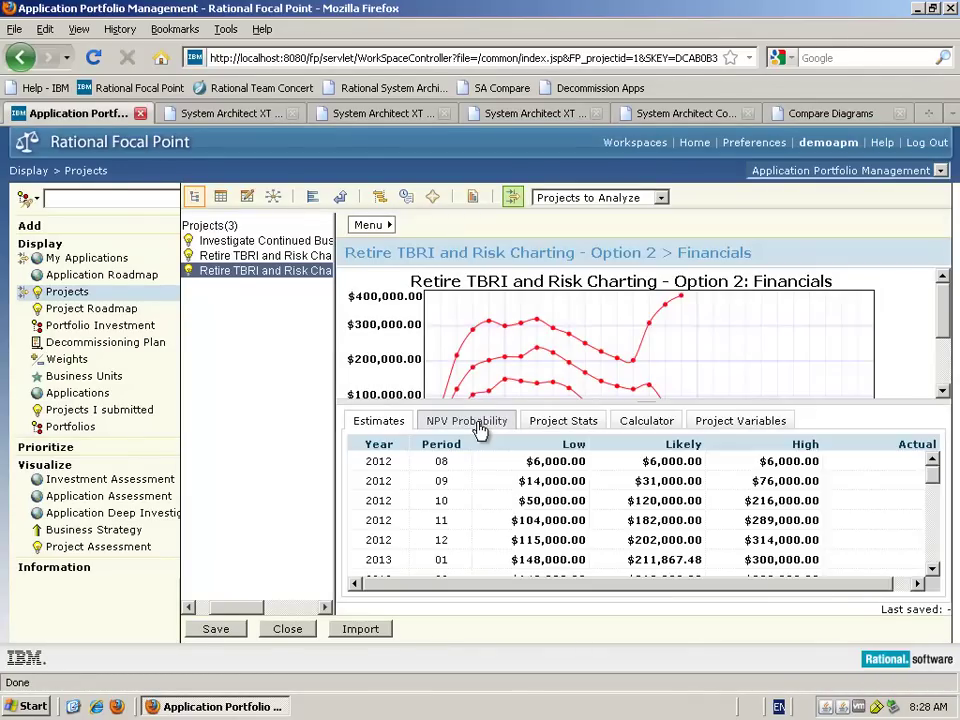
click(480, 425)
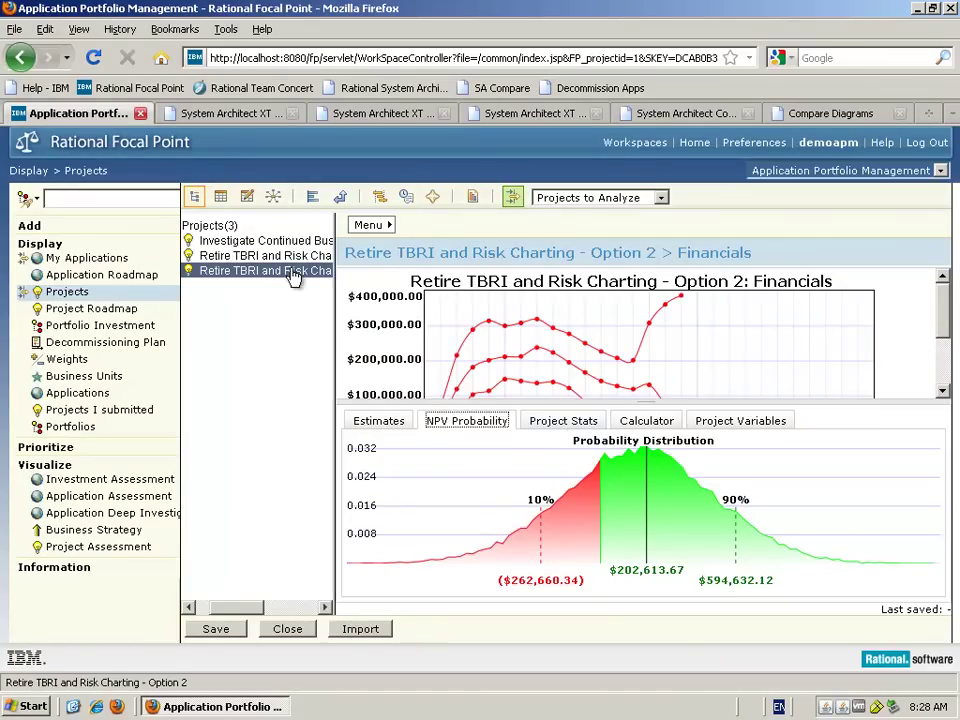
- Open the Planned - Likely financials of Retire TBRI and Risk Charting - Option 1 and view the NPV probability in its Investment Analysis
click(262, 256)
drag(947, 336, 953, 575)
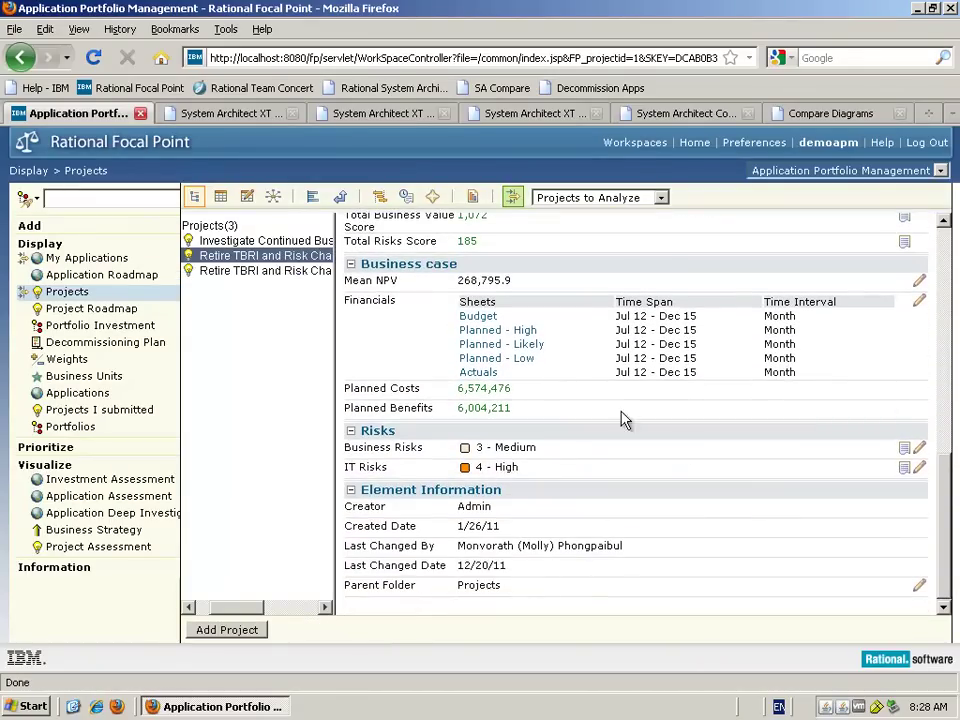
click(521, 348)
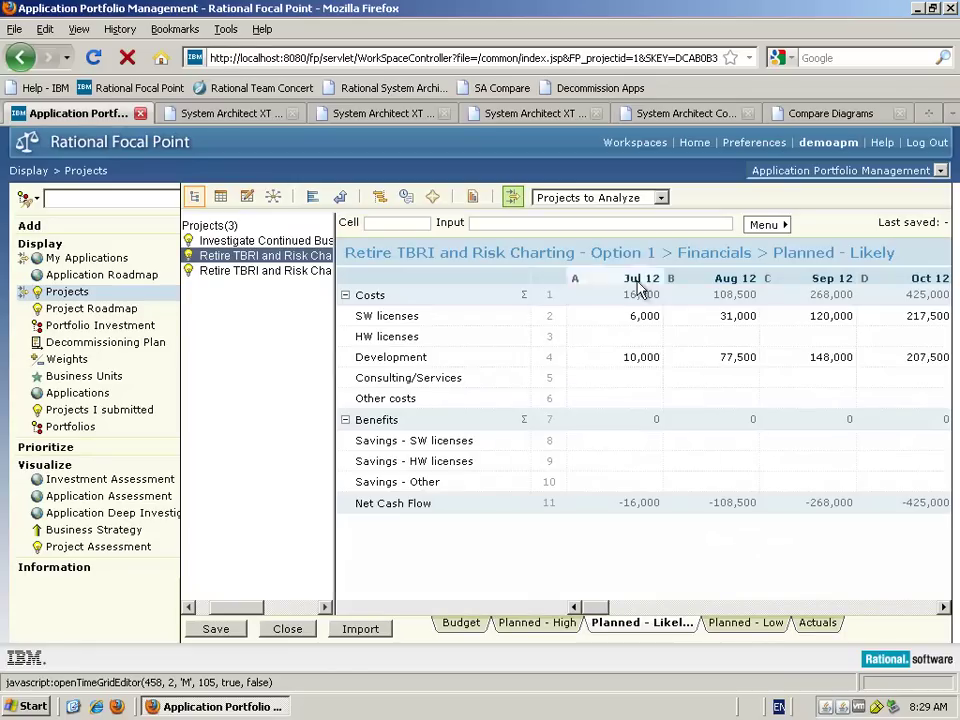
click(792, 226)
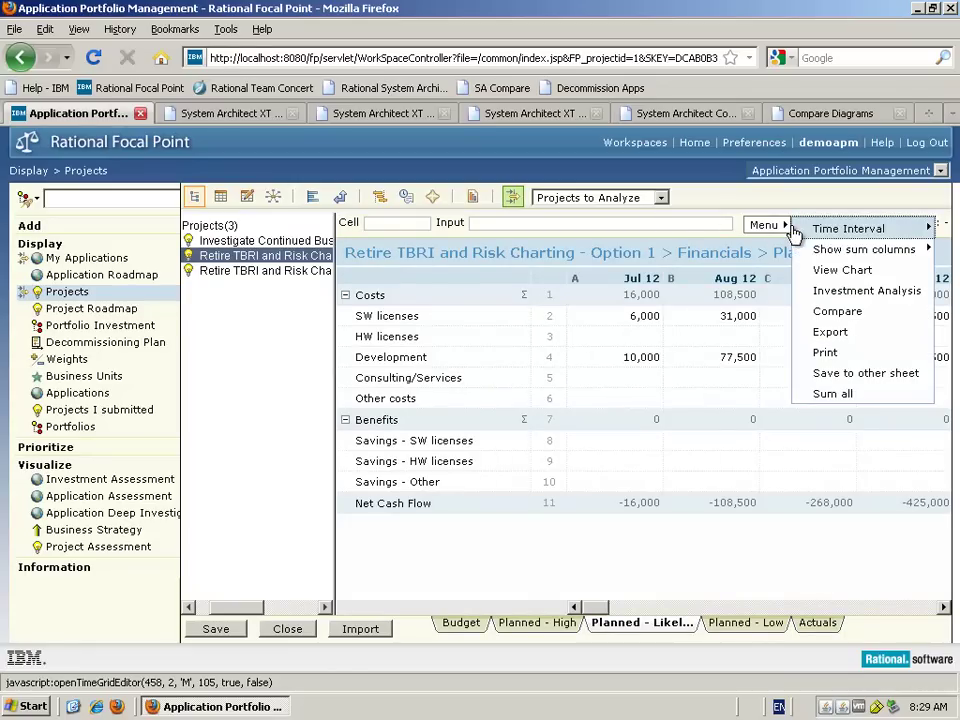
click(855, 293)
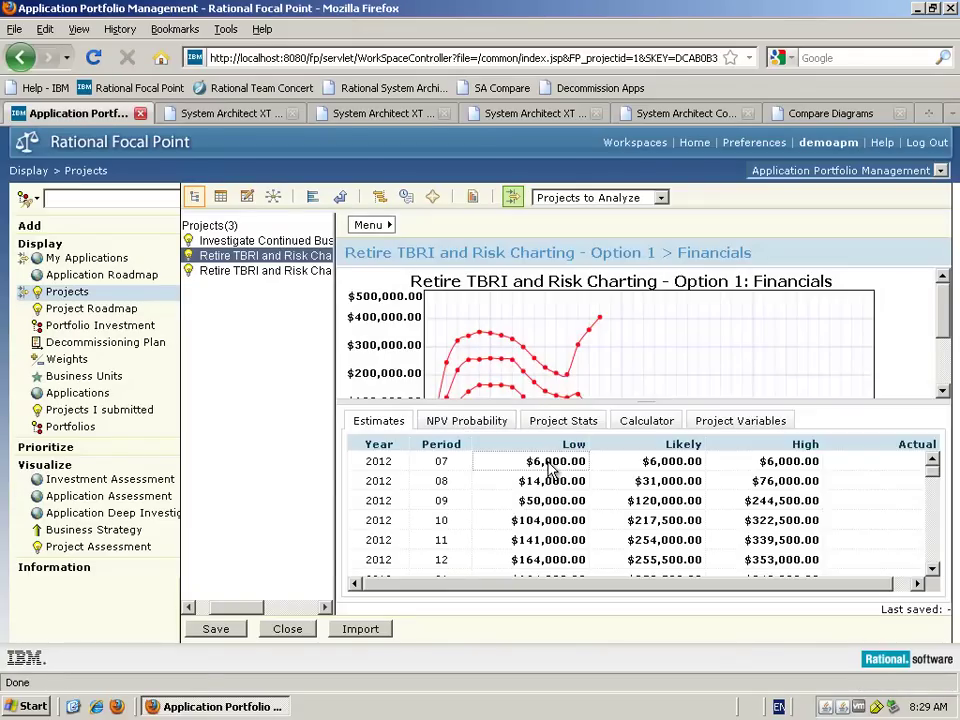
click(477, 431)
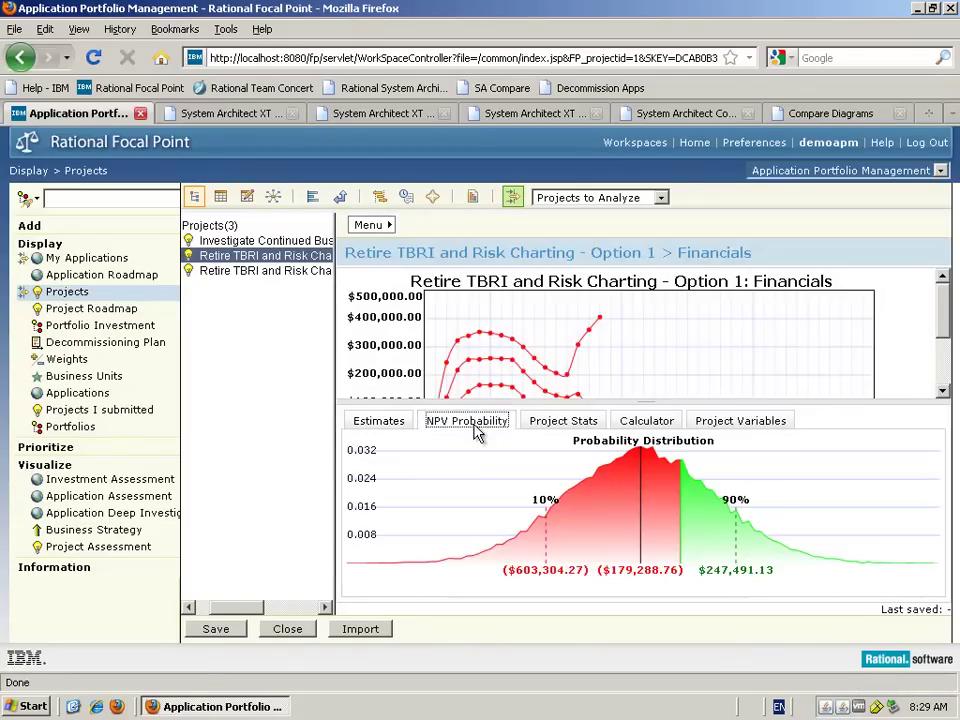
- Widen the project list and move Retire TBRI and Risk Charting - Option 1 from Proposed to Assess
mouse_move(690, 470)
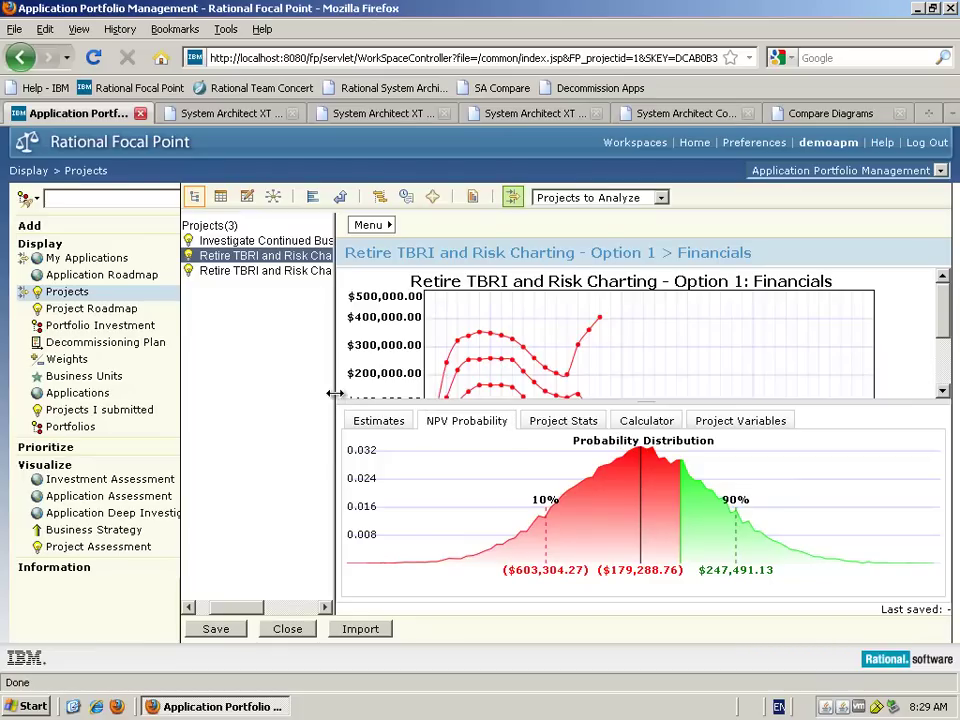
drag(336, 393, 514, 394)
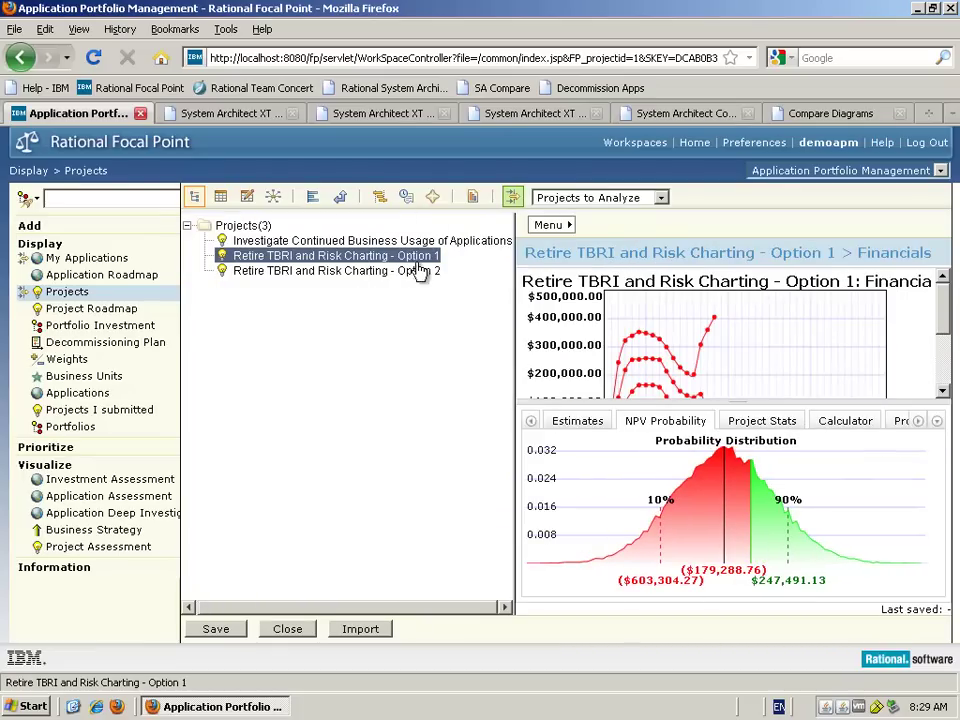
click(420, 255)
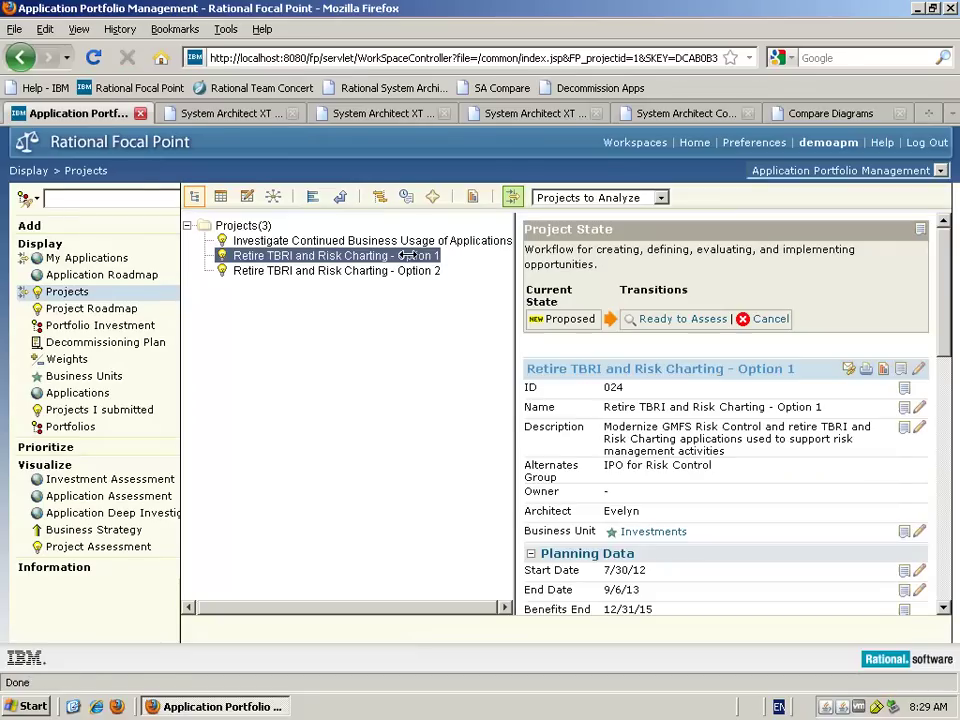
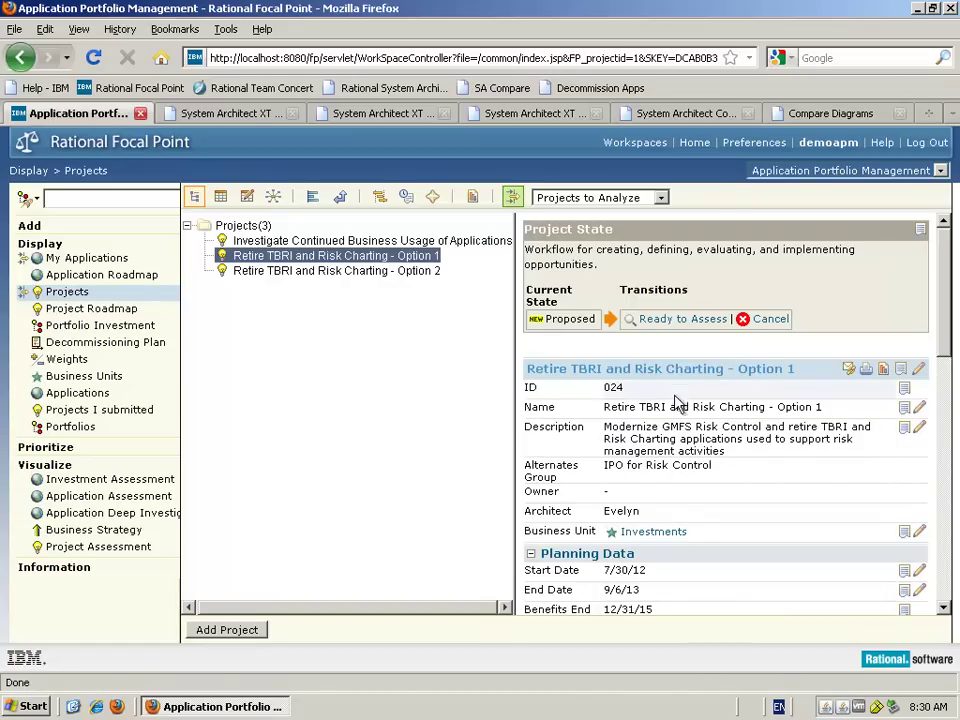
click(689, 320)
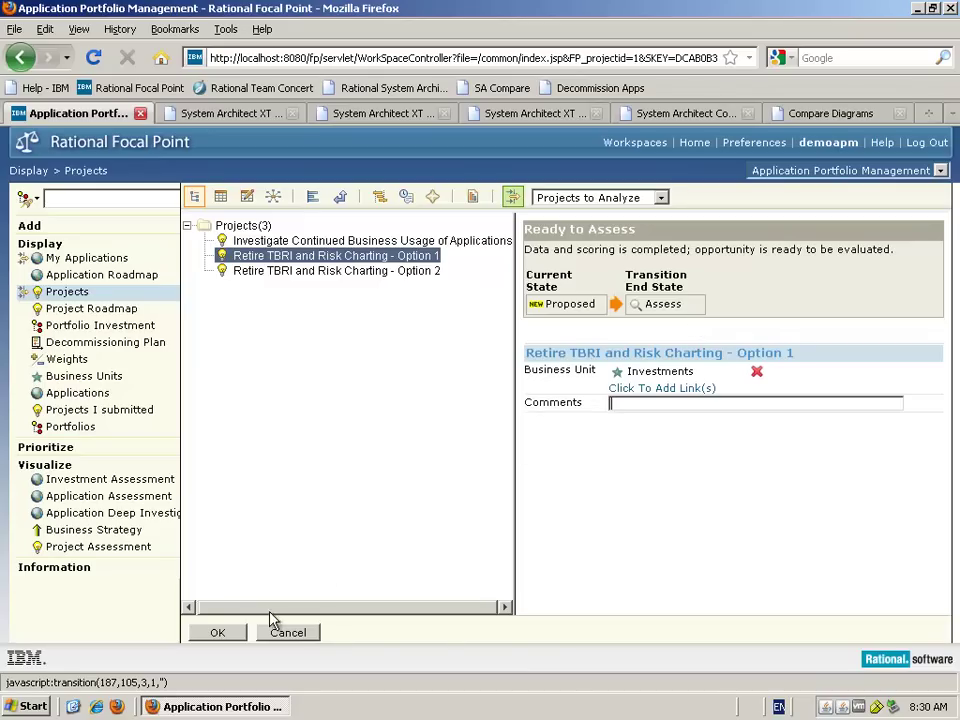
click(218, 635)
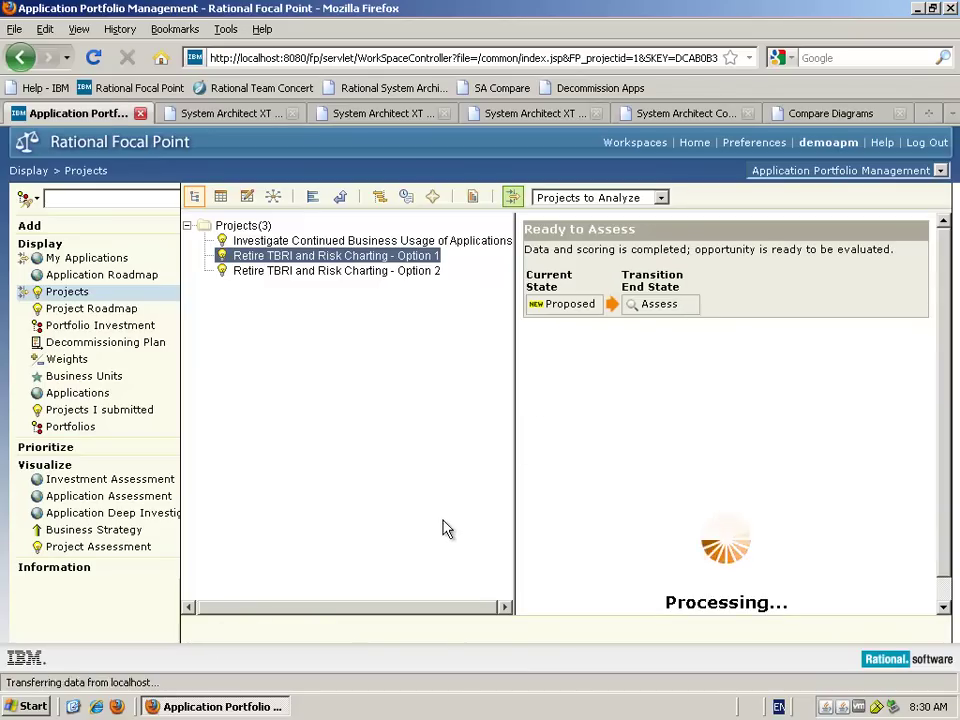
- Move the Retire TBRI and Risk Charting - Option 2 project from Proposed to Assess
click(384, 272)
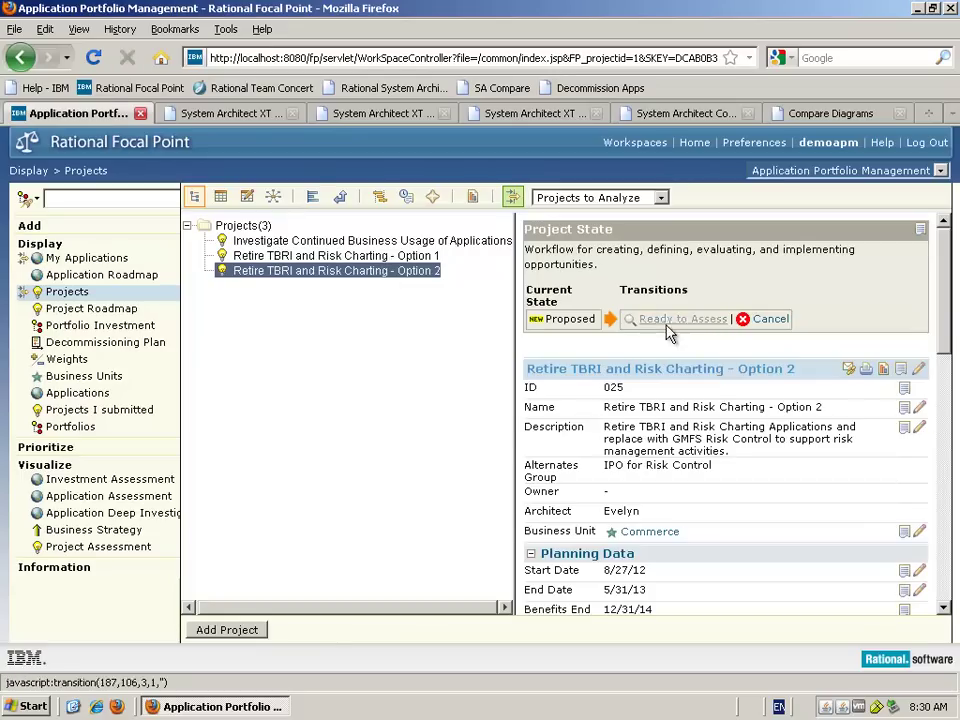
click(679, 322)
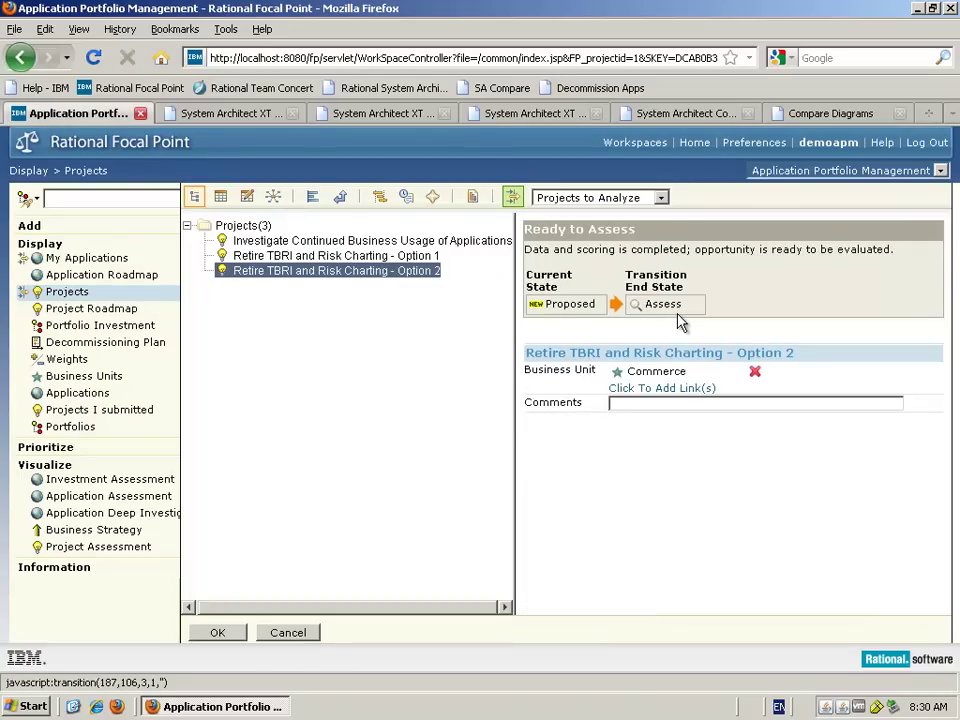
click(218, 633)
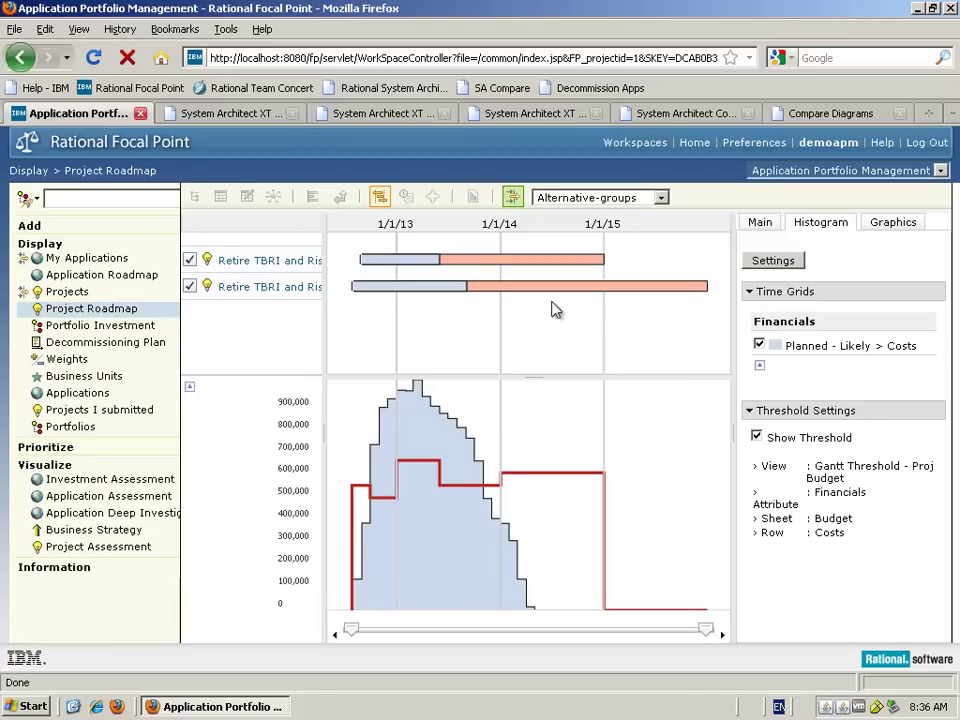
- View the details of Retire TBRI and Risk Charting - Option 1 from the Project Roadmap and widen the project name column
click(283, 288)
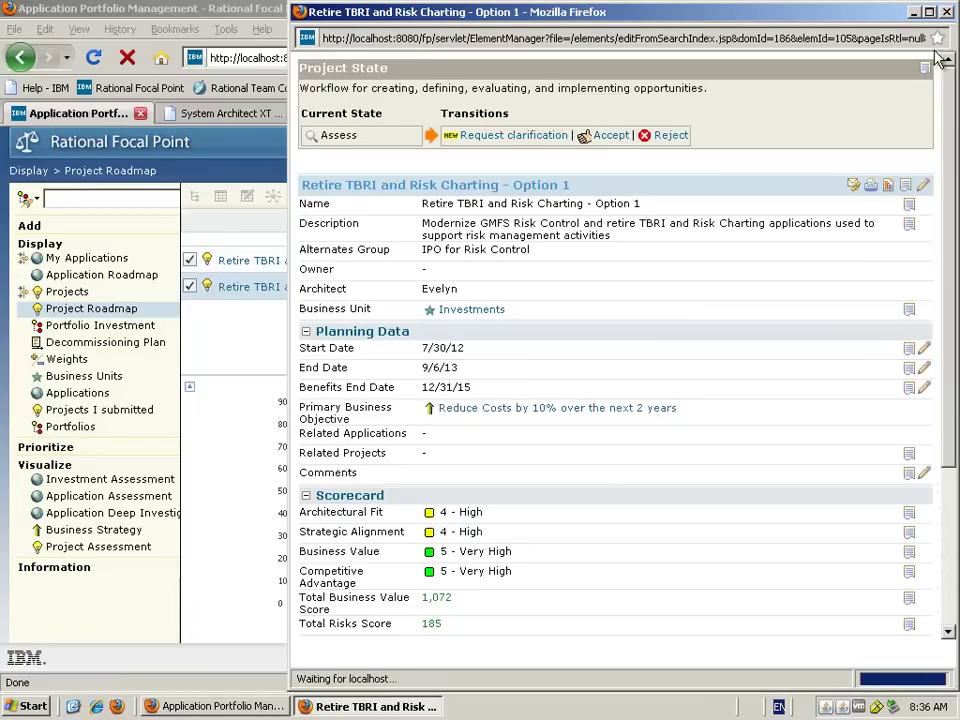
click(946, 12)
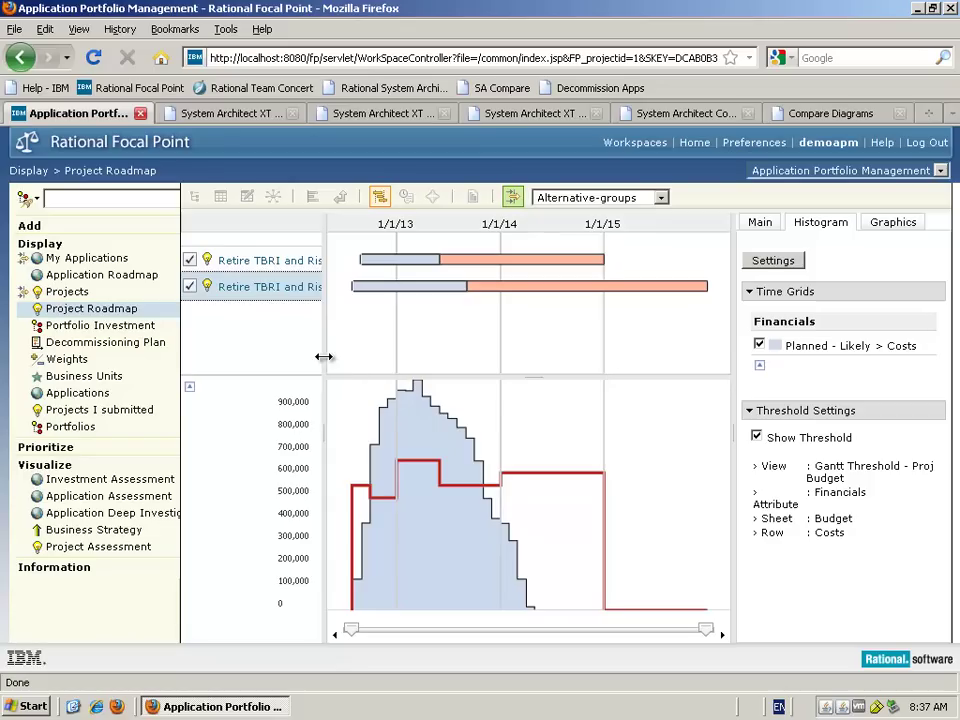
drag(355, 355, 386, 351)
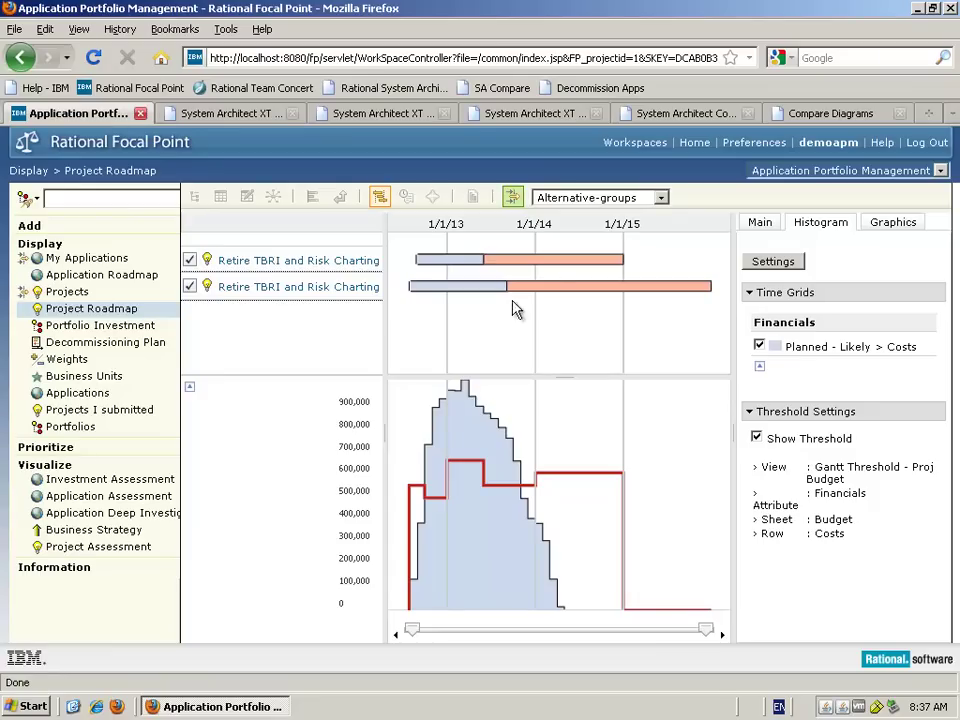
- Remove the Alternative-groups filter from the Project Roadmap and enlarge the cost histogram area below the project bars
click(660, 198)
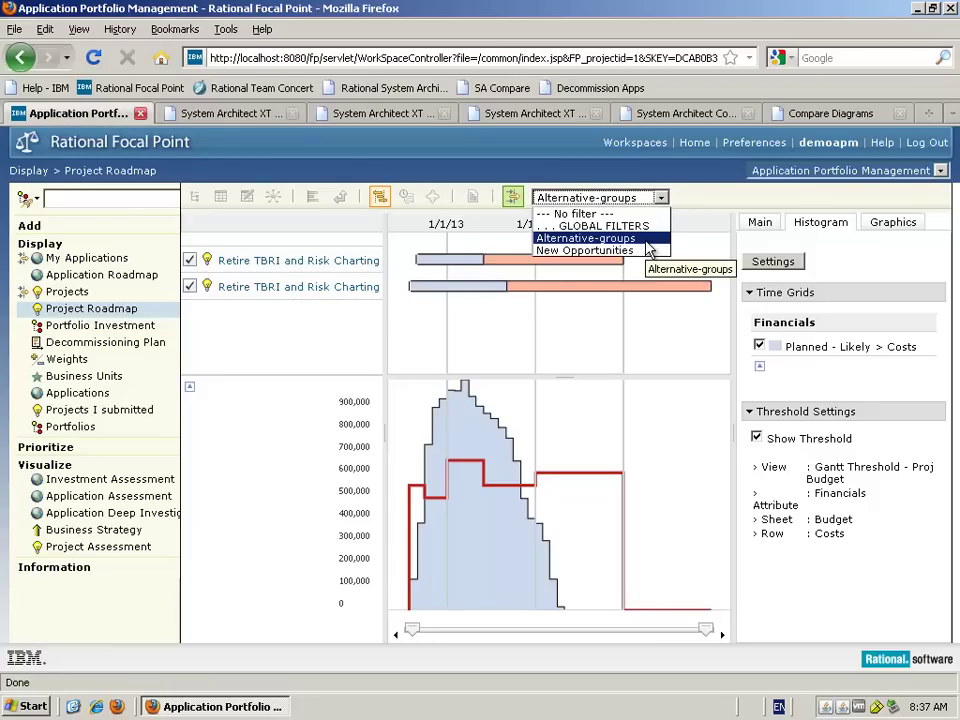
click(613, 215)
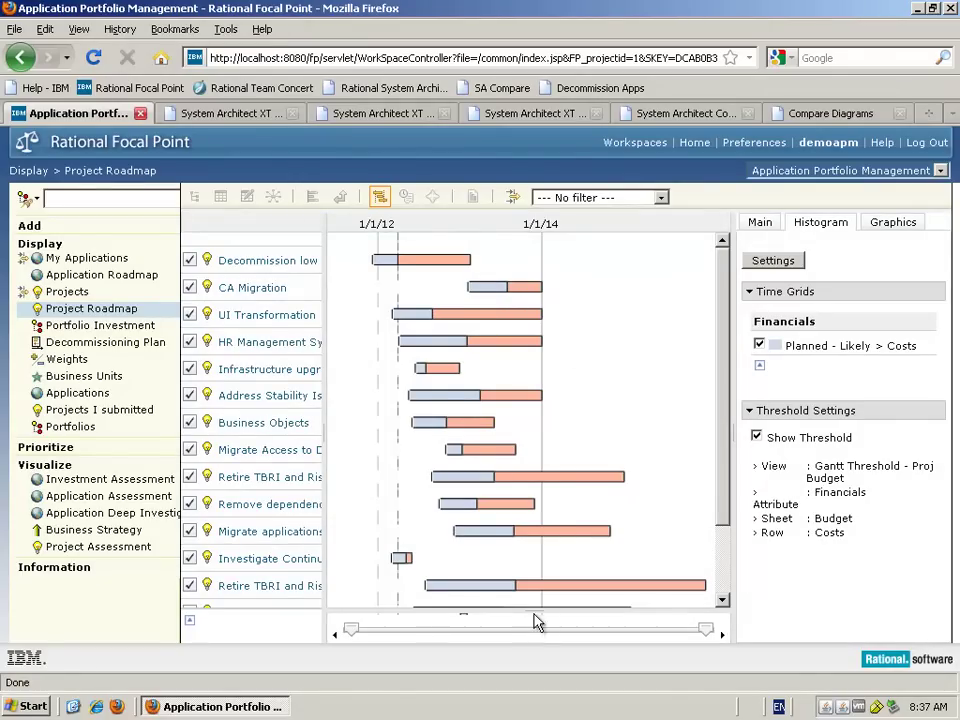
drag(535, 545, 537, 492)
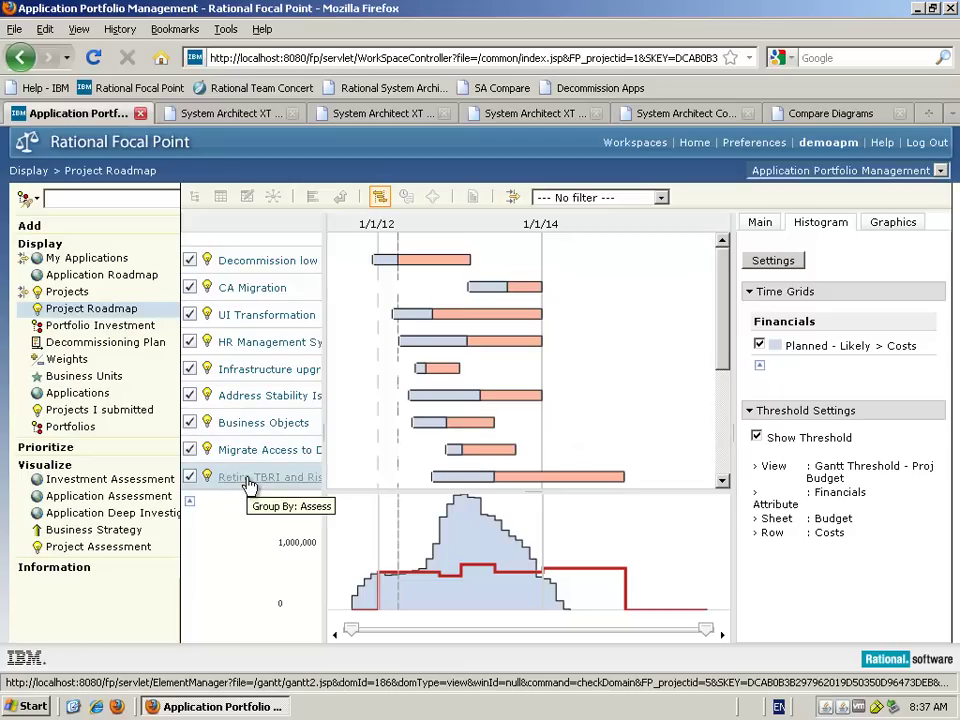
- Compare the planned cost histogram with Retire TBRI and Risk Charting - Option 2 excluded and included
click(190, 478)
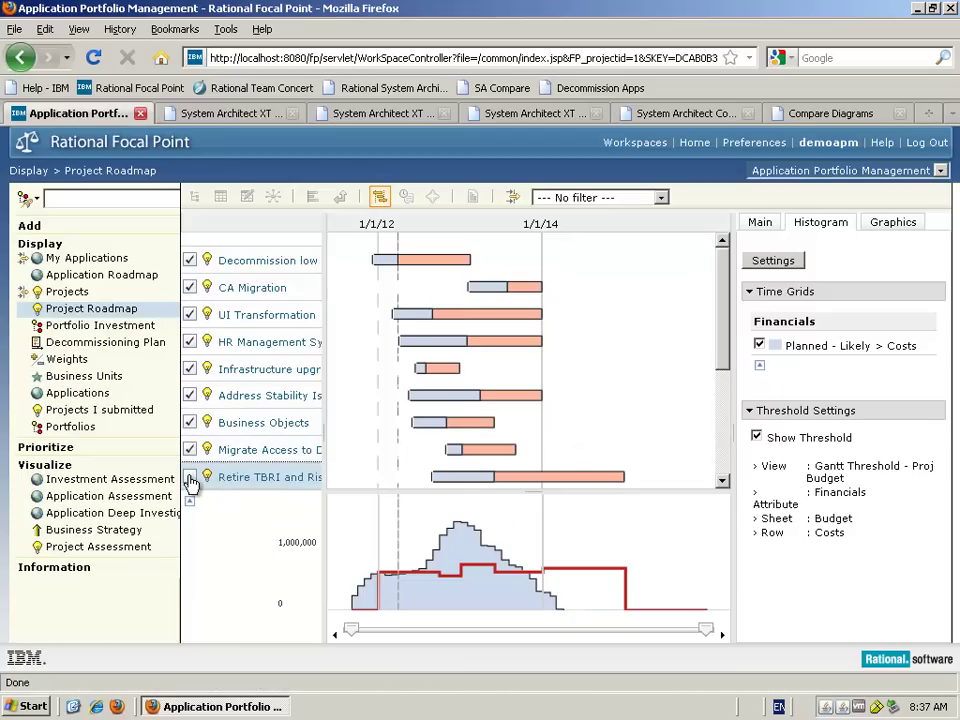
click(190, 479)
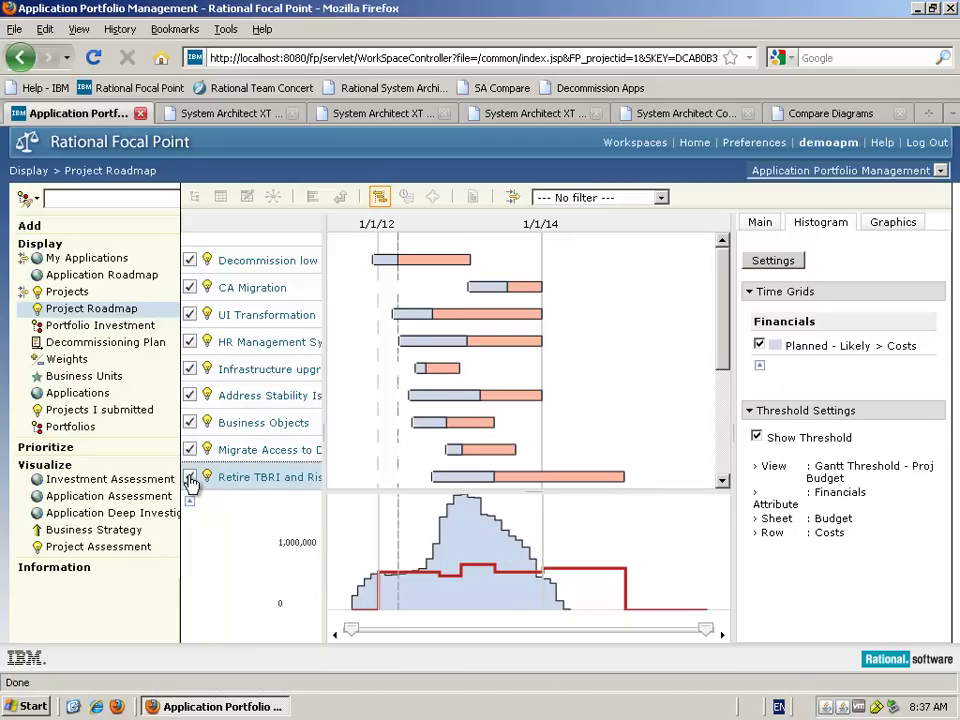
click(190, 479)
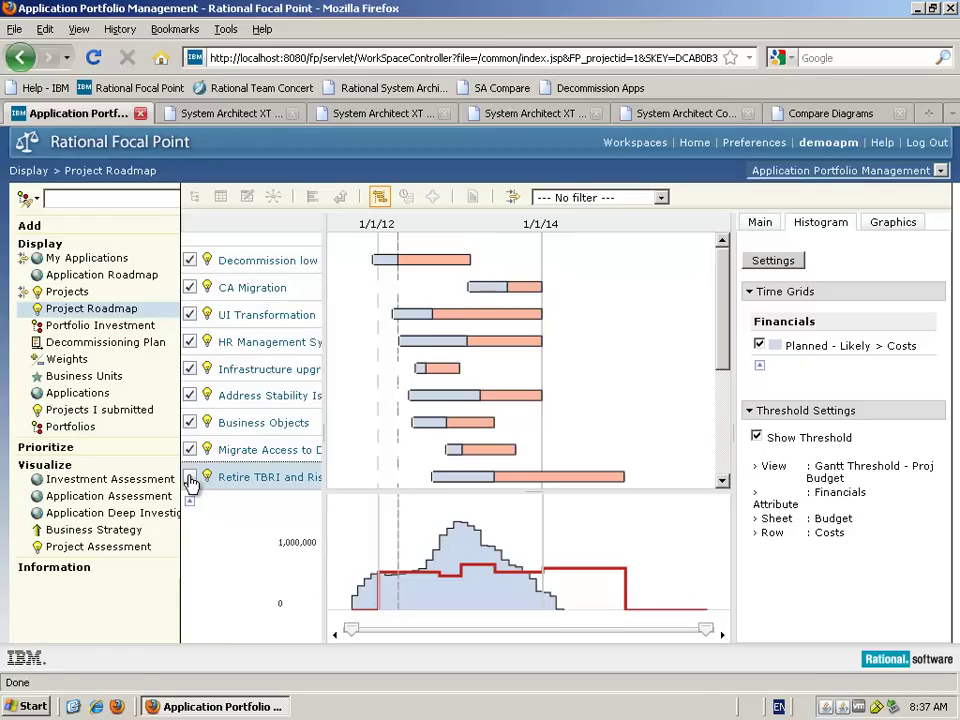
click(190, 479)
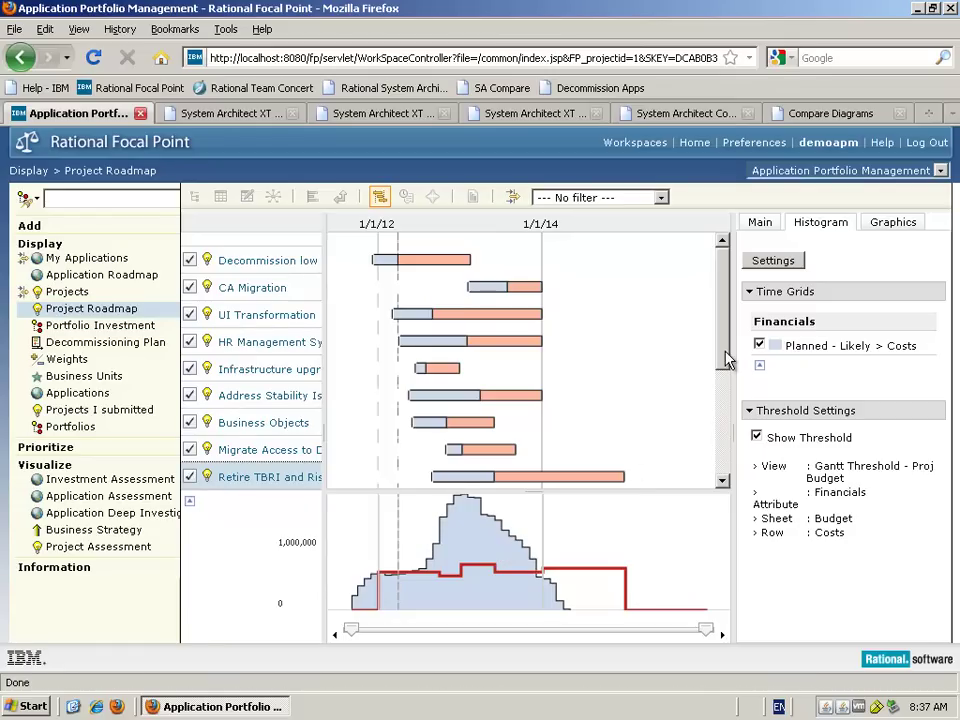
- Exclude Retire TBRI and Risk Charting - Option 1 from the roadmap's cost histogram, leaving Option 2 included
scroll(710, 396, down, 3)
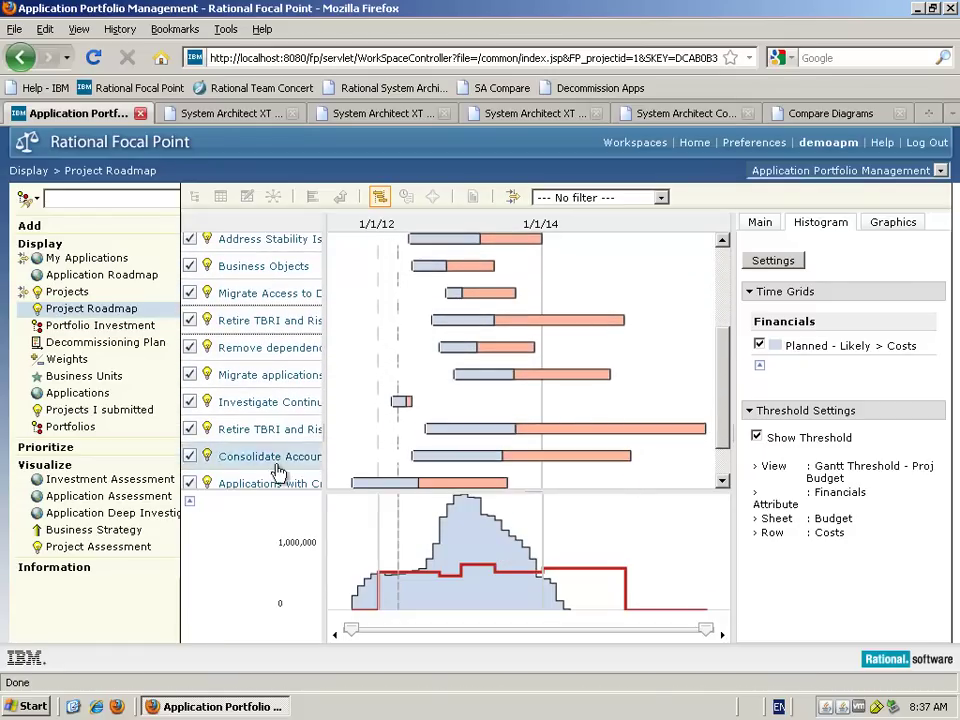
click(190, 428)
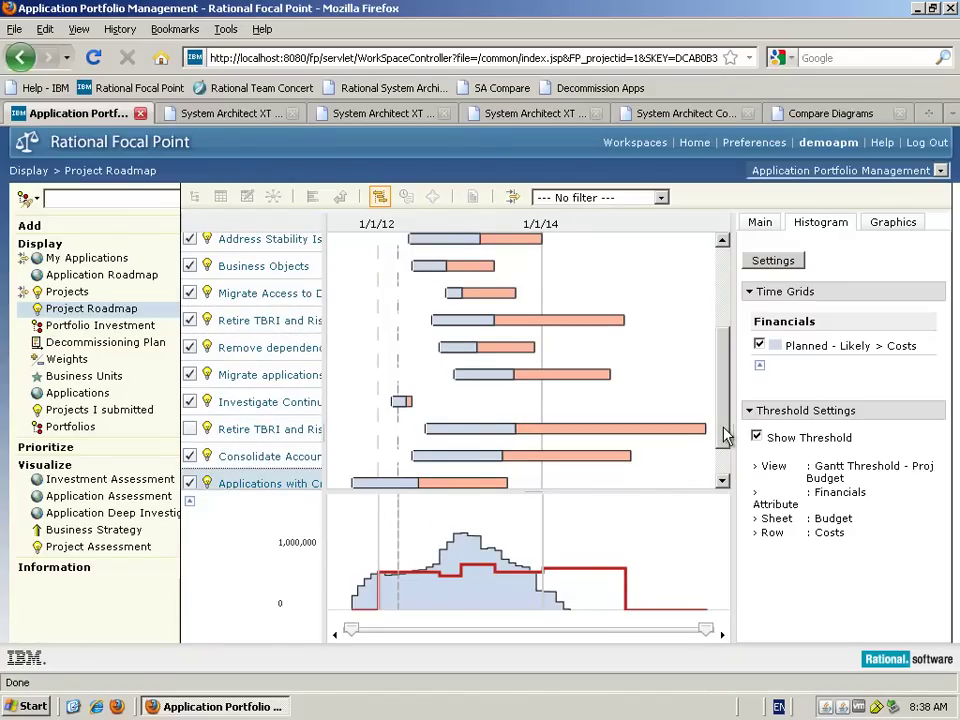
drag(726, 435, 729, 345)
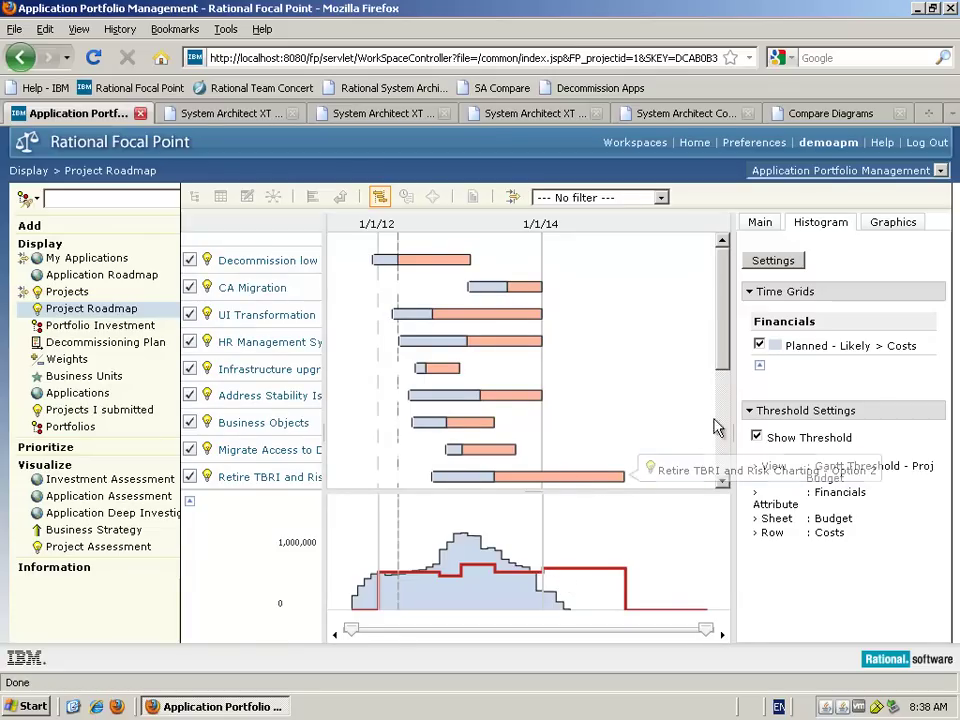
- Edit the roadmap dates, shifting Retire TBRI and Risk Charting - Option 2 so its End Date falls around 1/1/14, and return to the home page
click(778, 262)
click(768, 226)
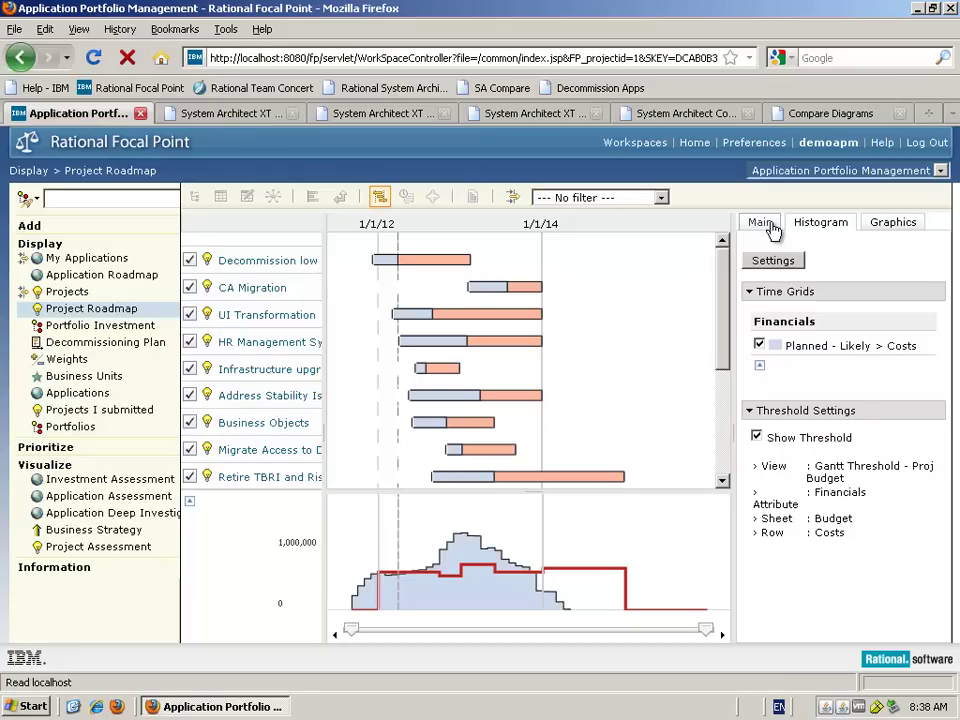
click(785, 408)
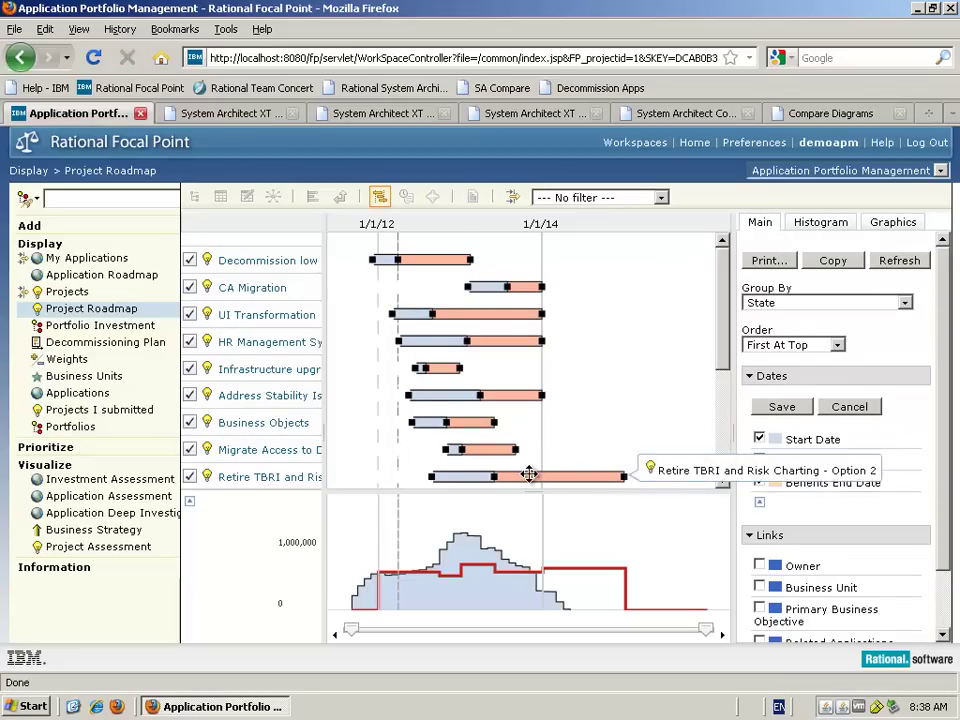
mouse_move(528, 476)
mouse_down()
mouse_move(681, 478)
mouse_move(673, 476)
mouse_up()
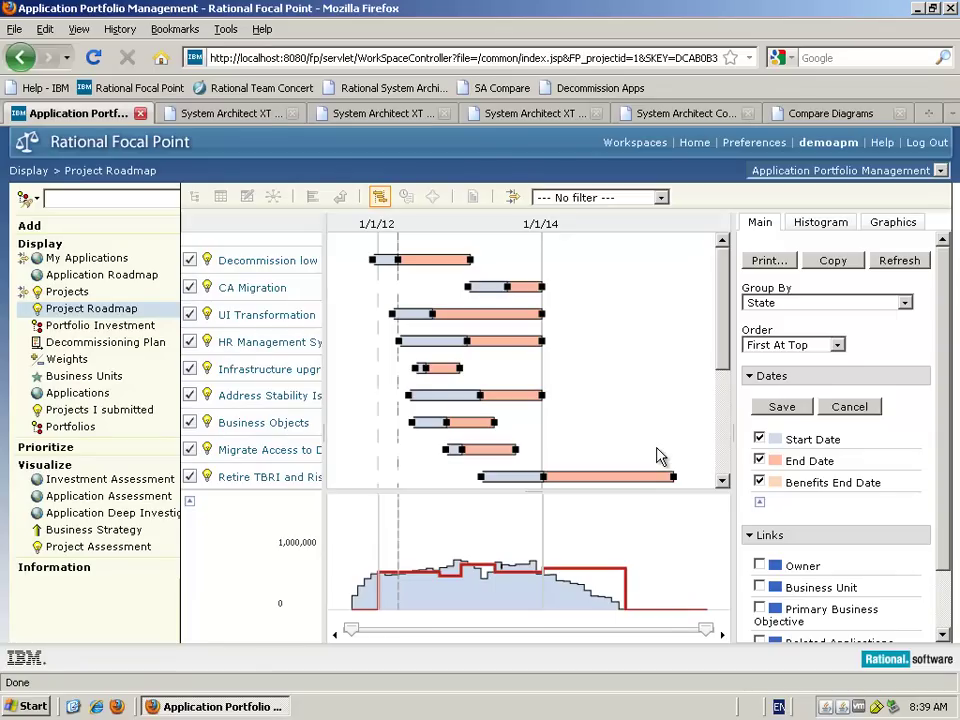
click(695, 145)
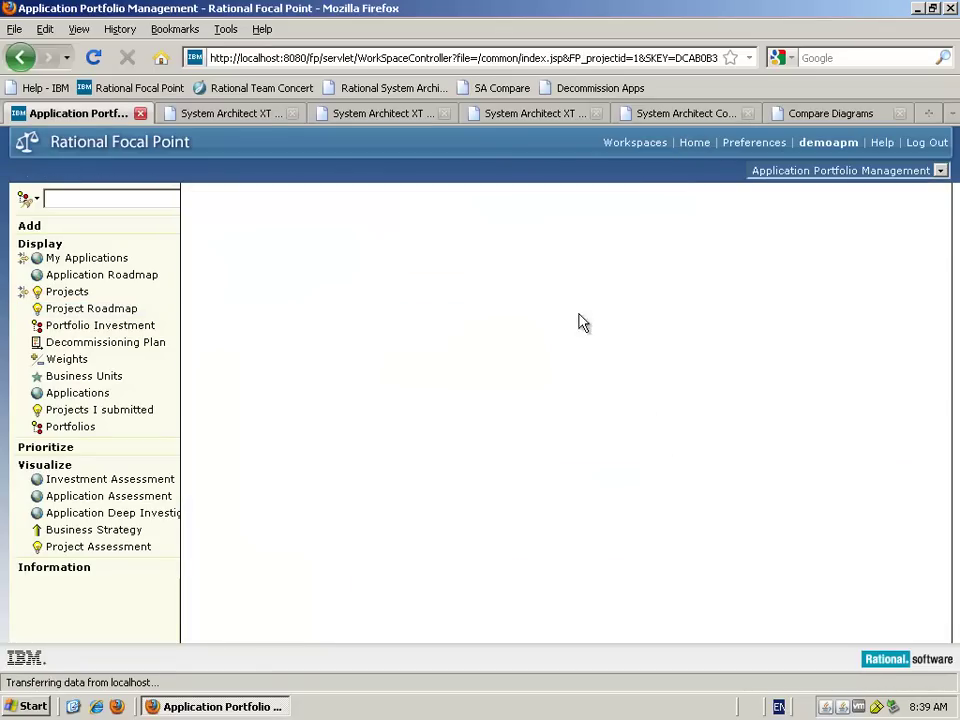